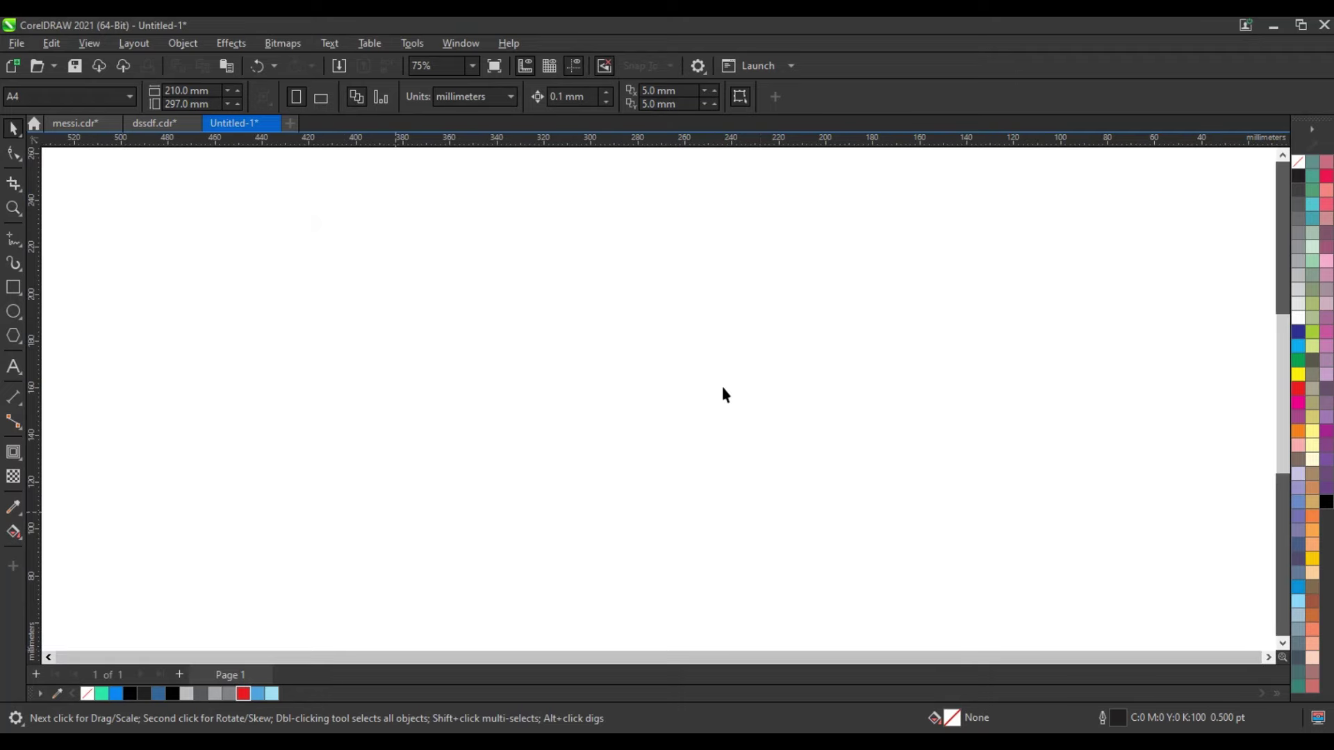
# Step: Draw a three-sided polygon triangle on the page and move it down-right
pyautogui.click(14, 337)
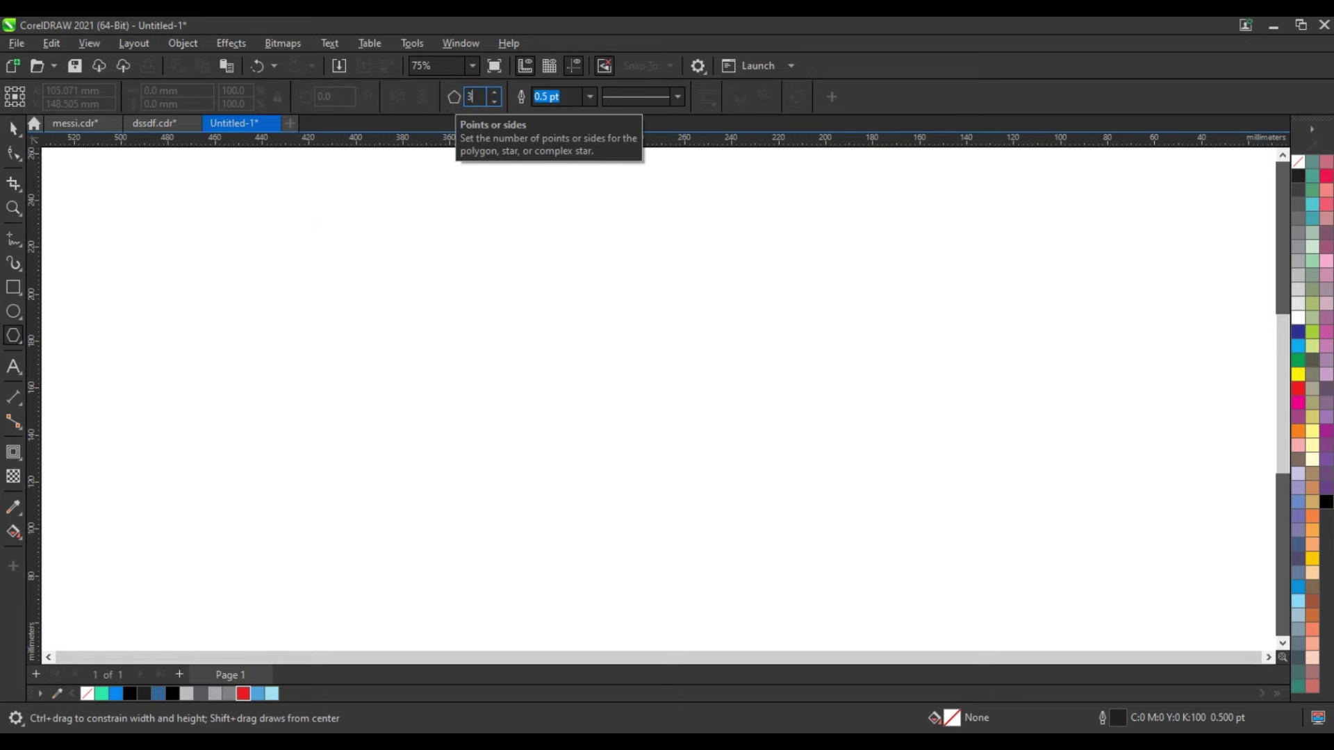
pyautogui.moveTo(512, 376); pyautogui.dragTo(670, 531)
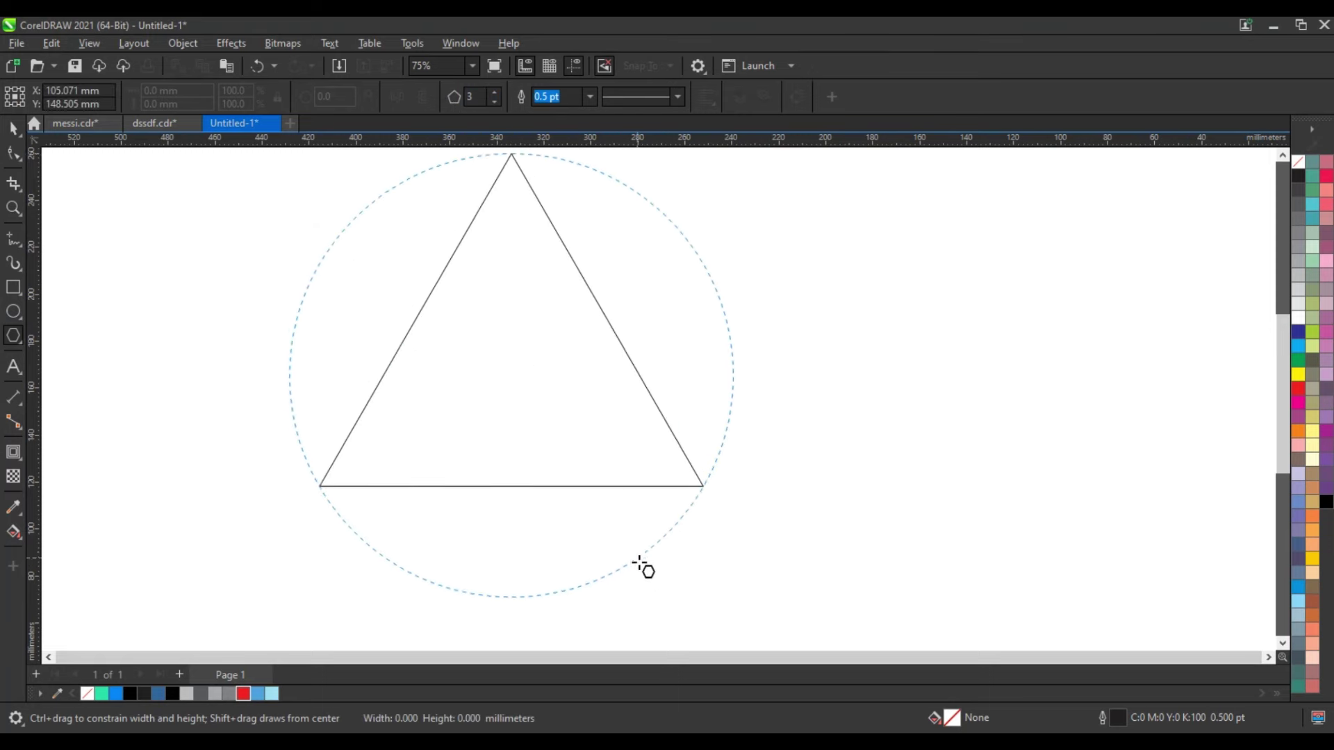
pyautogui.press('space')
pyautogui.moveTo(478, 365); pyautogui.dragTo(506, 431)
# Step: Give the triangle a 4.0 pt outline and shift it further down-right into place
pyautogui.click(591, 97)
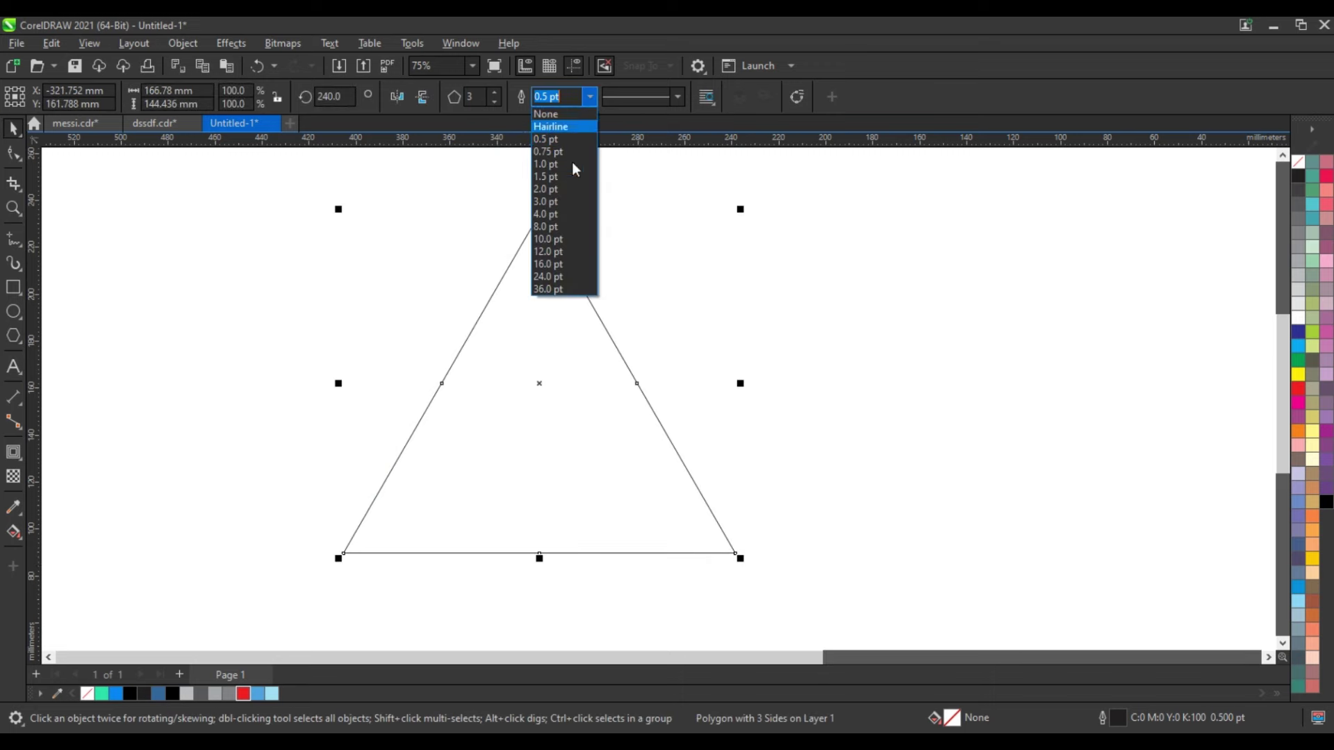
pyautogui.click(549, 214)
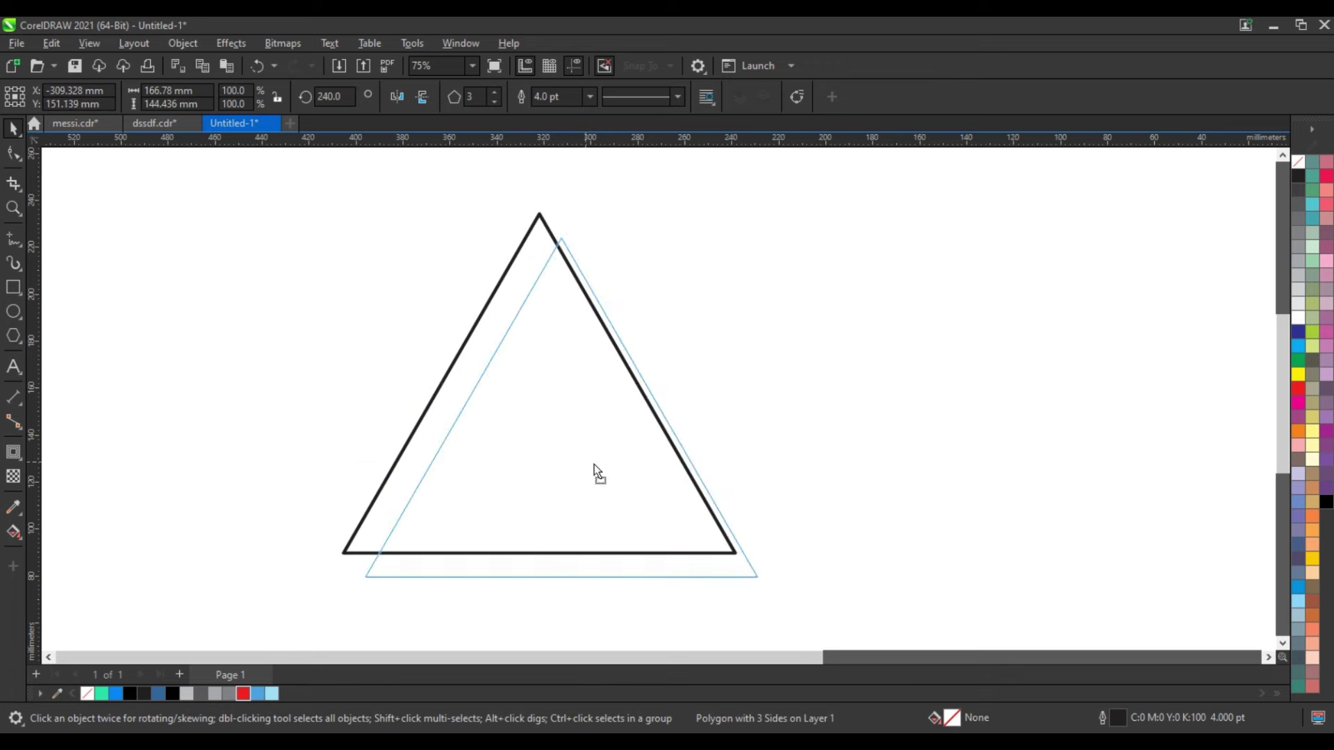
pyautogui.moveTo(564, 440); pyautogui.dragTo(593, 466)
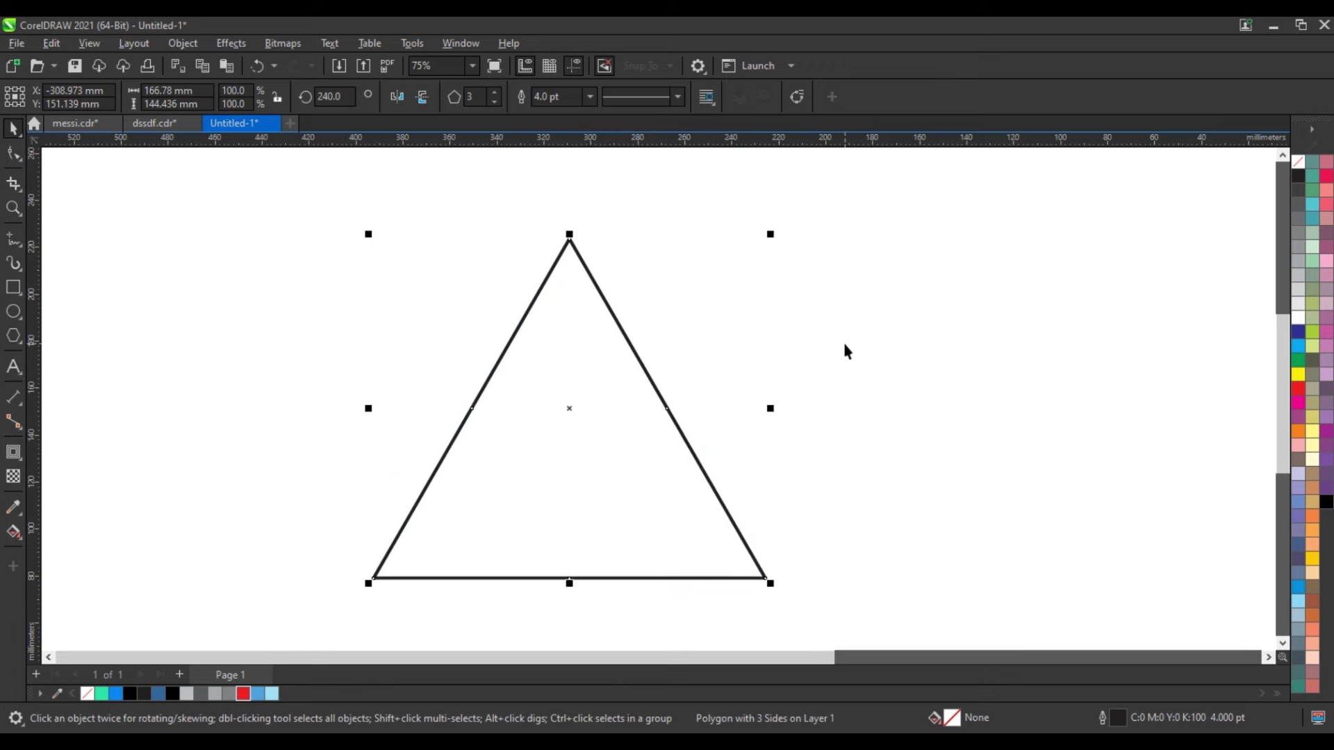
pyautogui.click(457, 43)
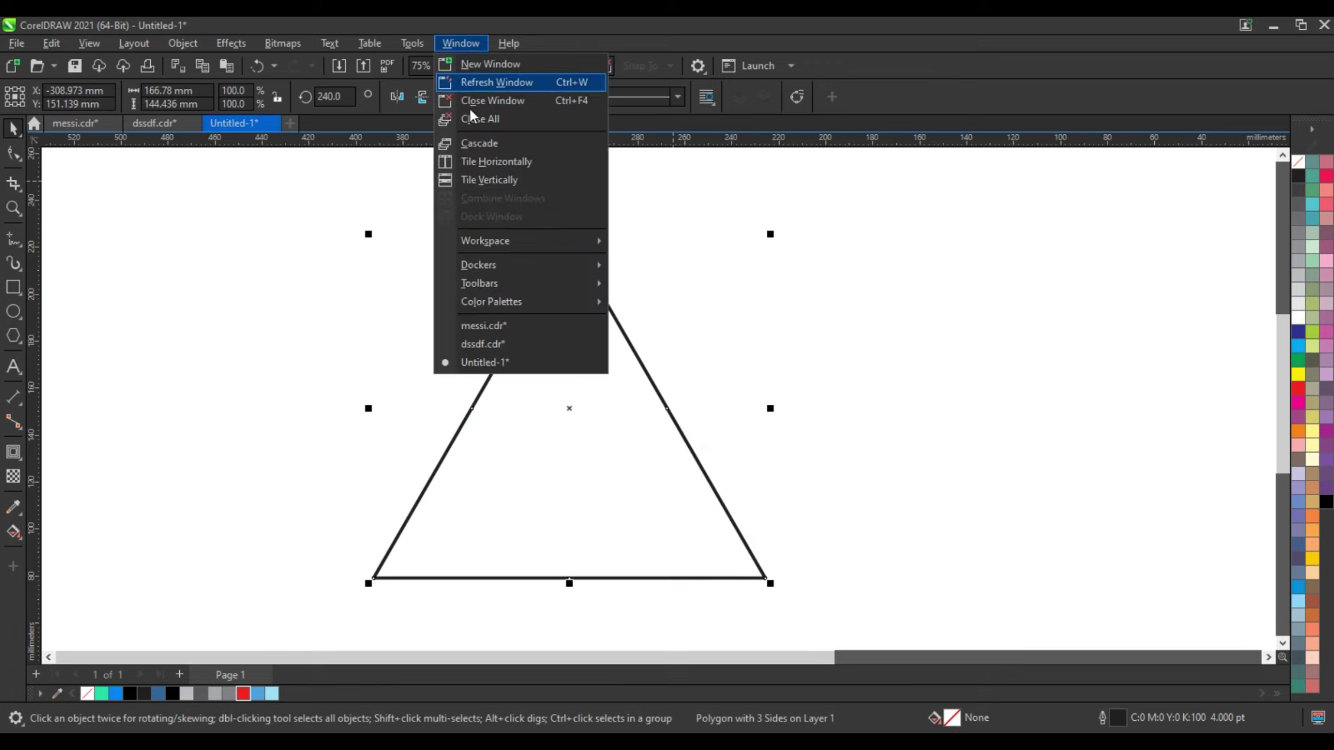
pyautogui.moveTo(519, 265)
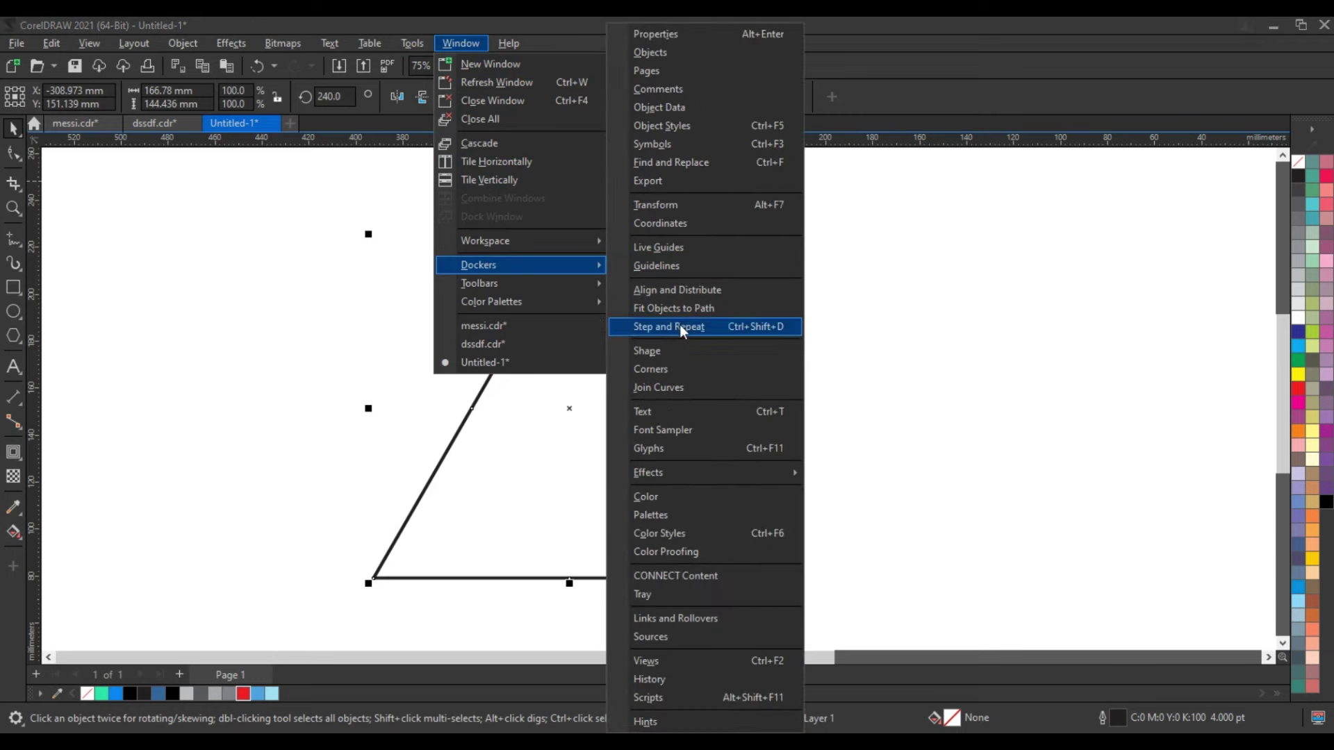
# Step: In the Corners docker, choose Chamfer and raise the chamfer distance to 22.4 mm
pyautogui.click(673, 369)
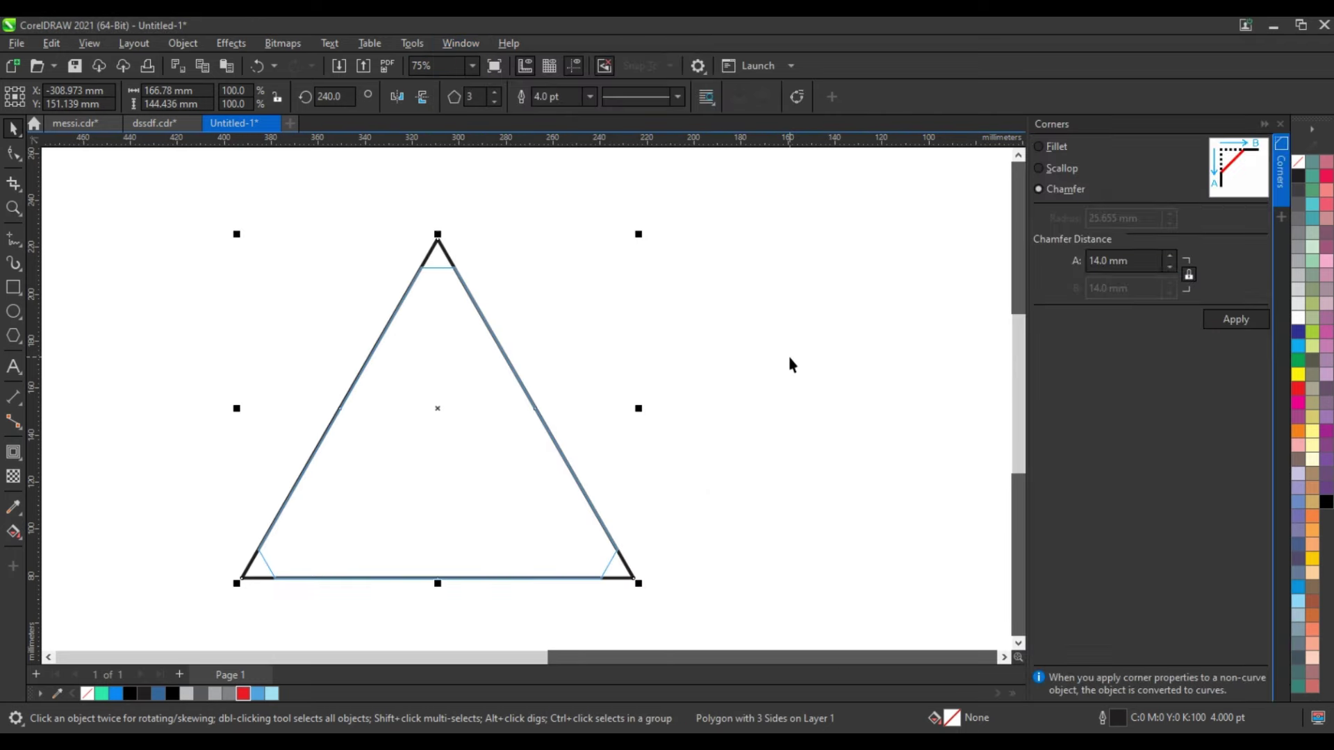
pyautogui.click(1046, 168)
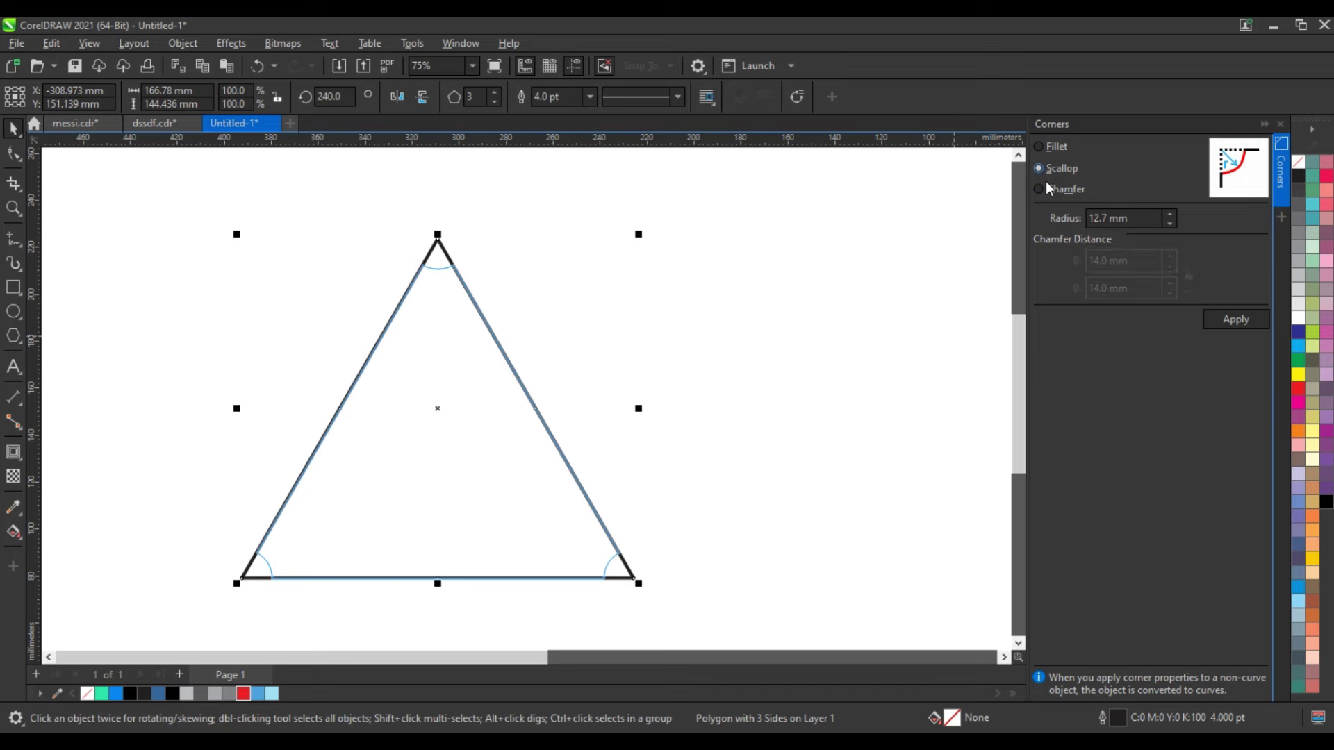
pyautogui.click(1044, 186)
pyautogui.click(1170, 256)
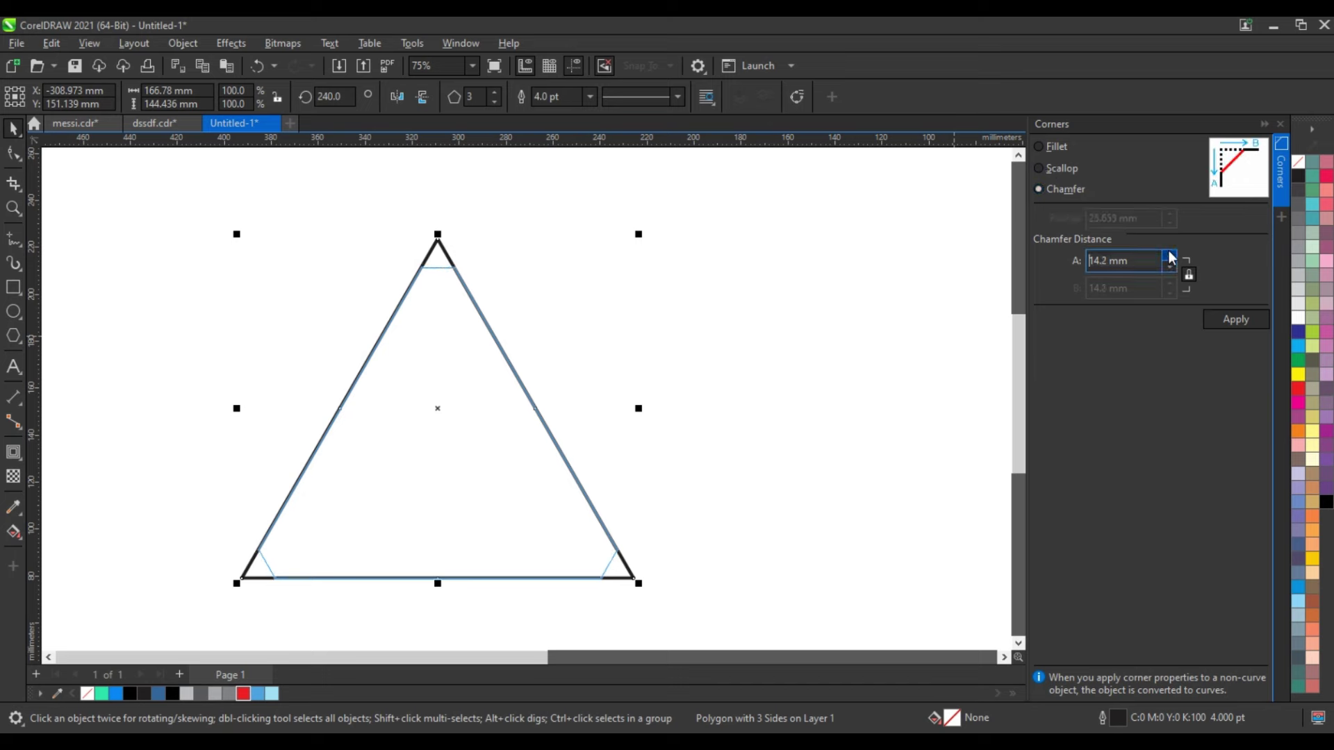
pyautogui.click(1170, 257)
pyautogui.click(1170, 256)
pyautogui.click(1170, 257)
pyautogui.click(1170, 256)
pyautogui.click(1170, 256)
pyautogui.click(1170, 256)
pyautogui.click(1170, 256)
pyautogui.click(1170, 256)
pyautogui.click(1170, 256)
pyautogui.click(1170, 257)
pyautogui.click(1170, 257)
pyautogui.click(1170, 257)
pyautogui.click(1170, 257)
pyautogui.click(1170, 256)
pyautogui.click(1170, 257)
pyautogui.click(1170, 256)
pyautogui.click(1170, 256)
pyautogui.click(1170, 257)
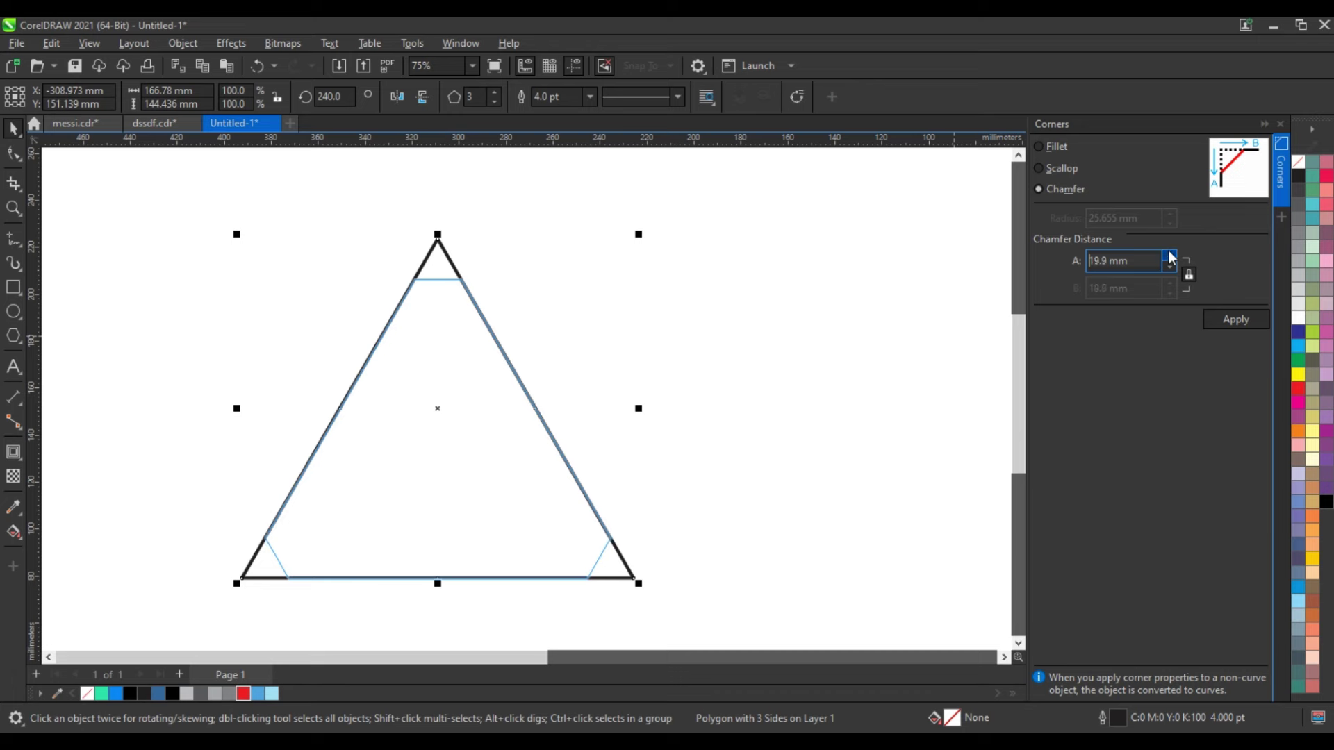
pyautogui.click(1170, 257)
pyautogui.click(1170, 257)
pyautogui.click(1170, 256)
pyautogui.click(1170, 257)
pyautogui.click(1170, 257)
pyautogui.click(1170, 256)
pyautogui.click(1170, 257)
pyautogui.click(1170, 257)
pyautogui.click(1170, 256)
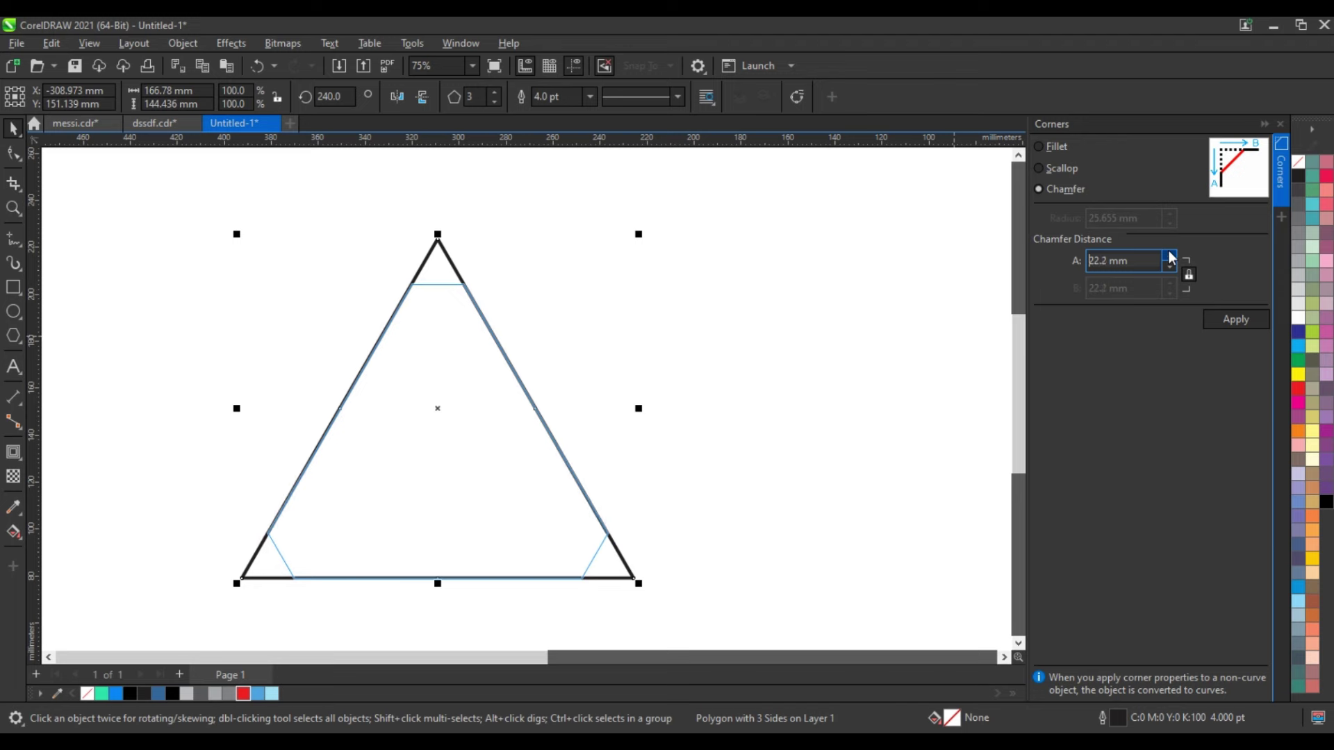
# Step: Apply the 22.4 mm chamfers to the triangle and close the Corners docker
pyautogui.click(1236, 320)
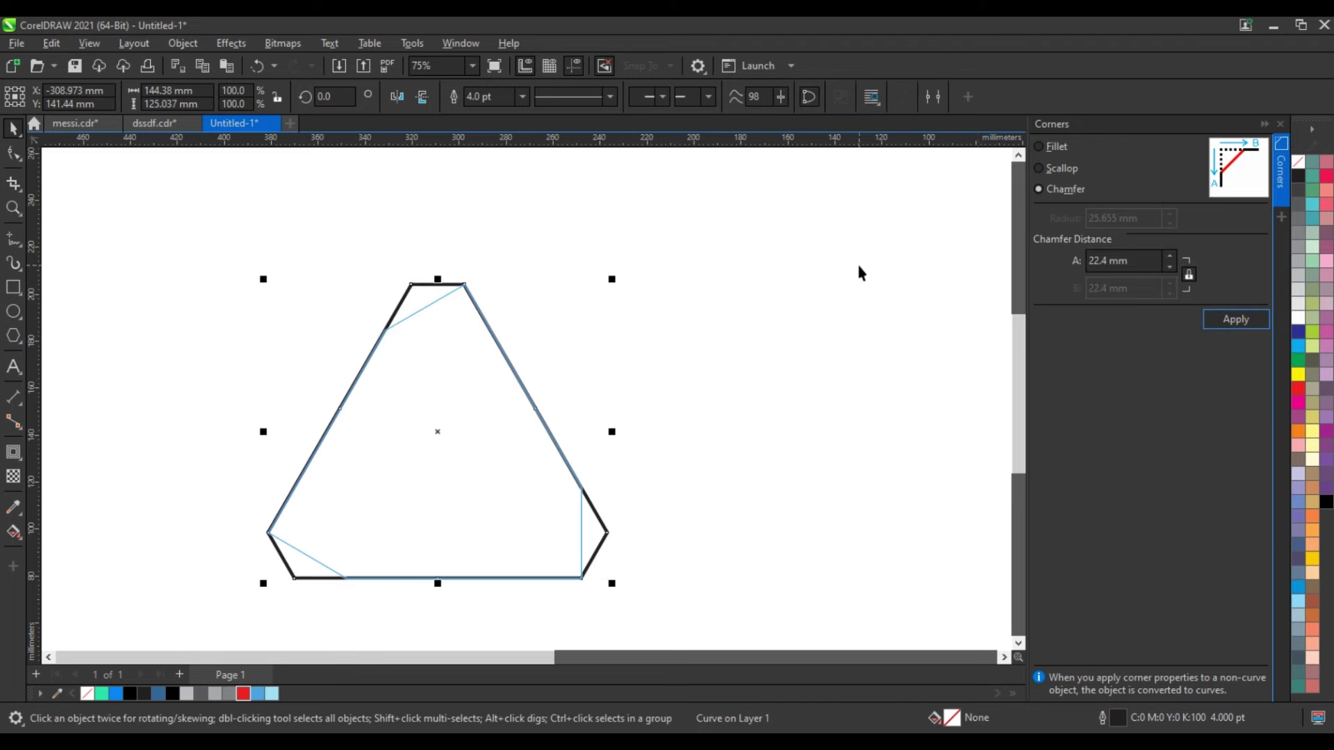
pyautogui.click(1280, 124)
pyautogui.click(855, 306)
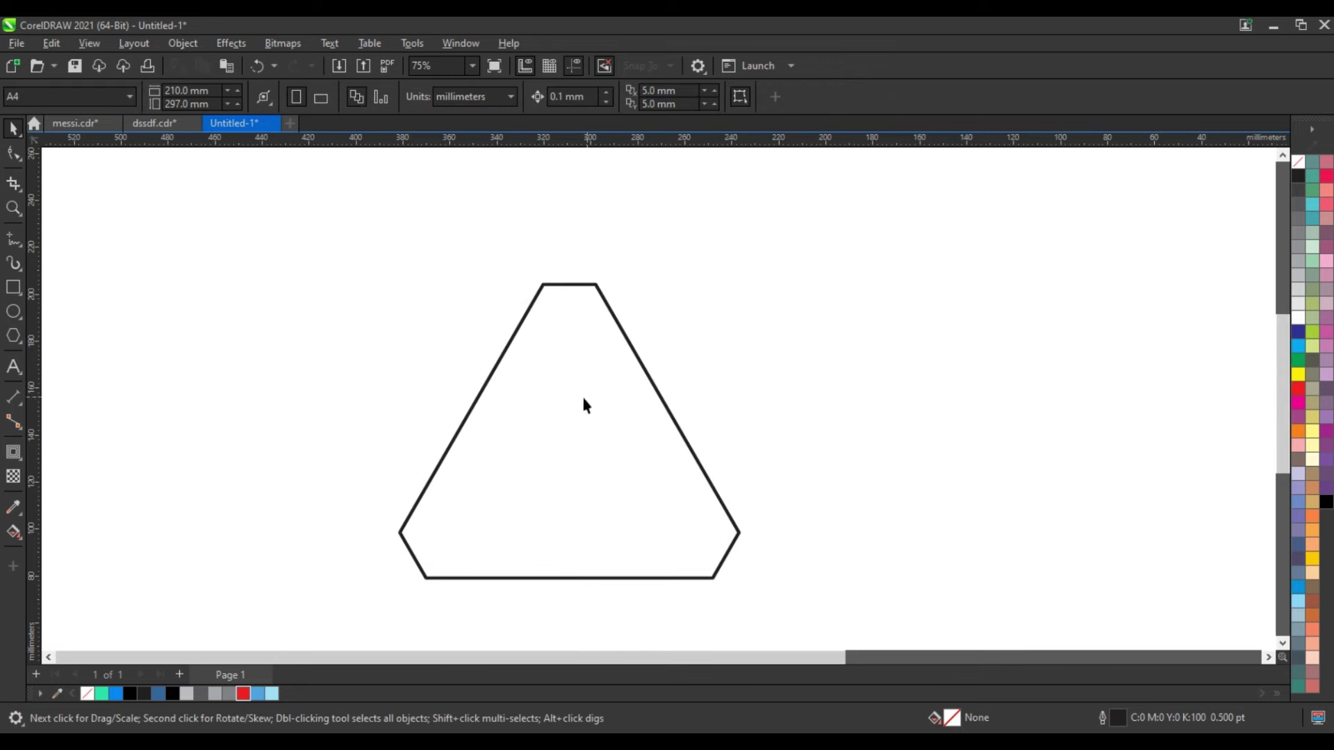
# Step: Drag an inside contour on the chamfered shape and break it apart into a separate inner triangle
pyautogui.hotkey('ctrl', 'a')
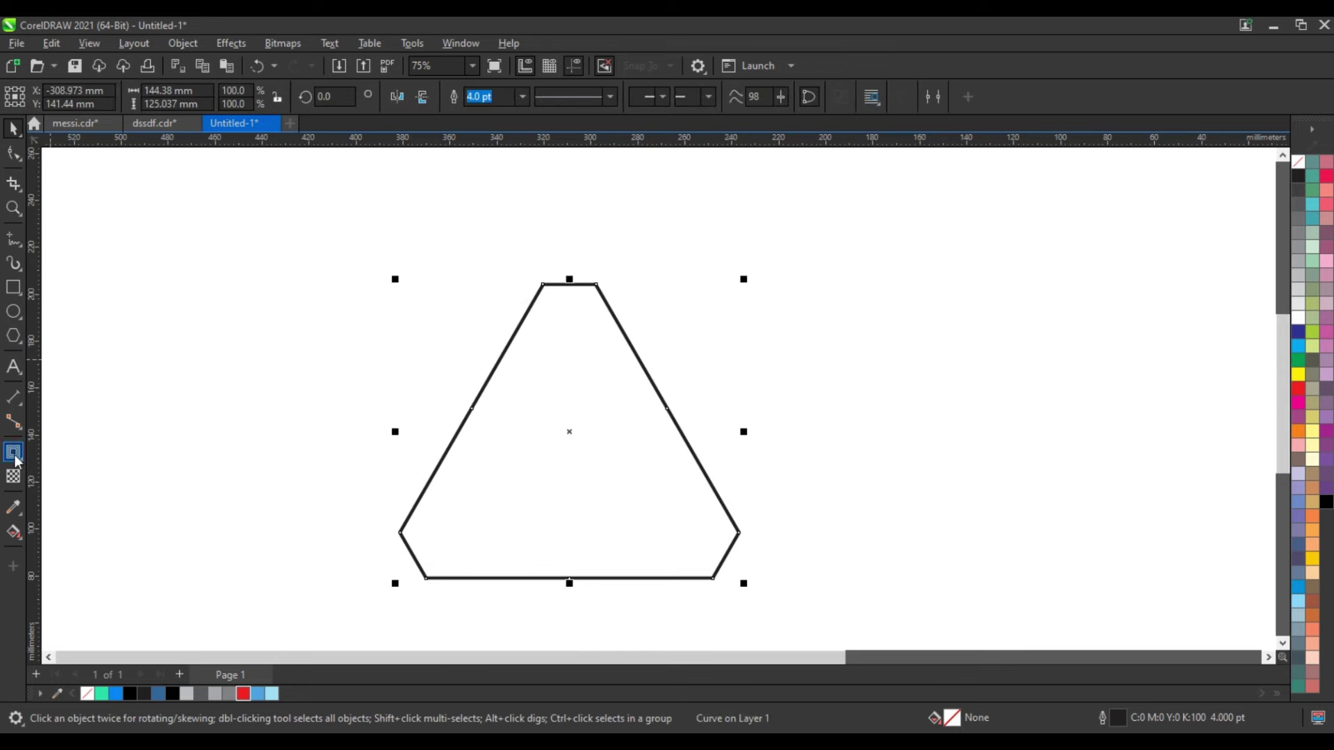
pyautogui.click(13, 453)
pyautogui.moveTo(571, 291); pyautogui.dragTo(584, 372)
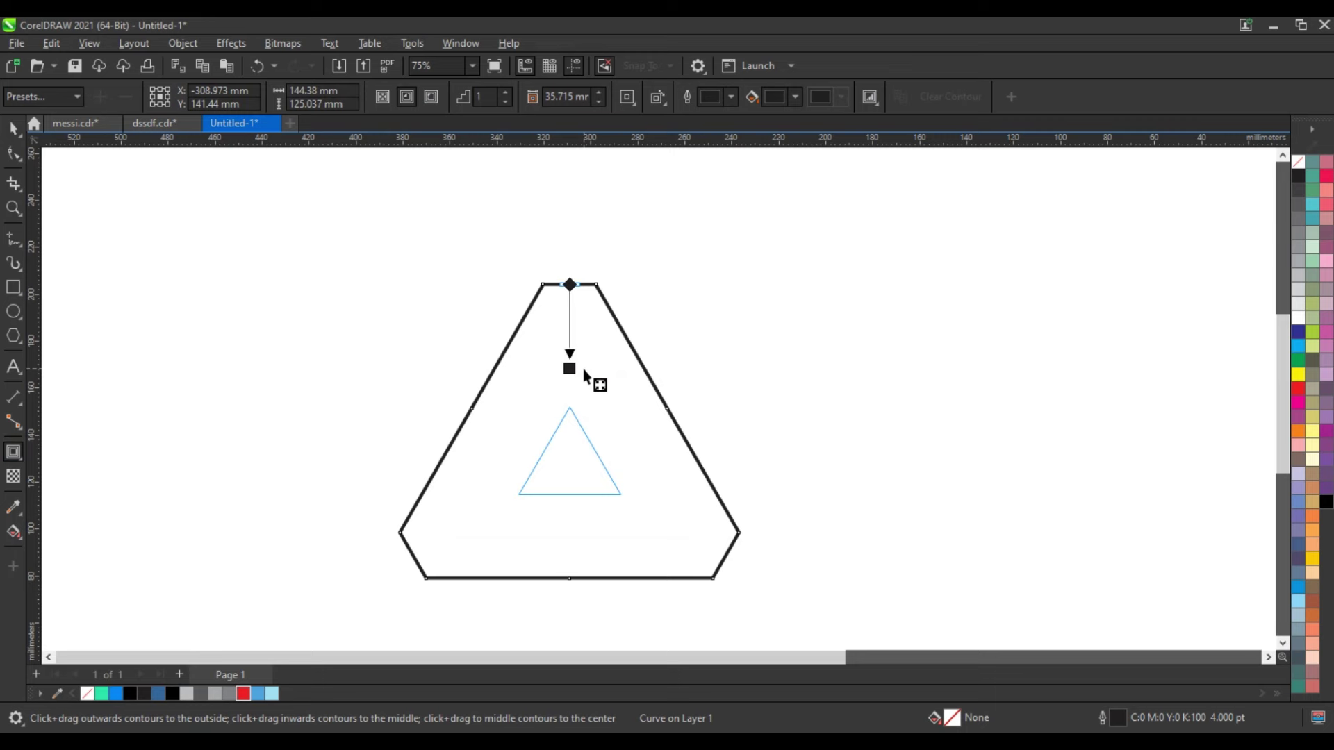
pyautogui.moveTo(582, 369); pyautogui.dragTo(582, 368)
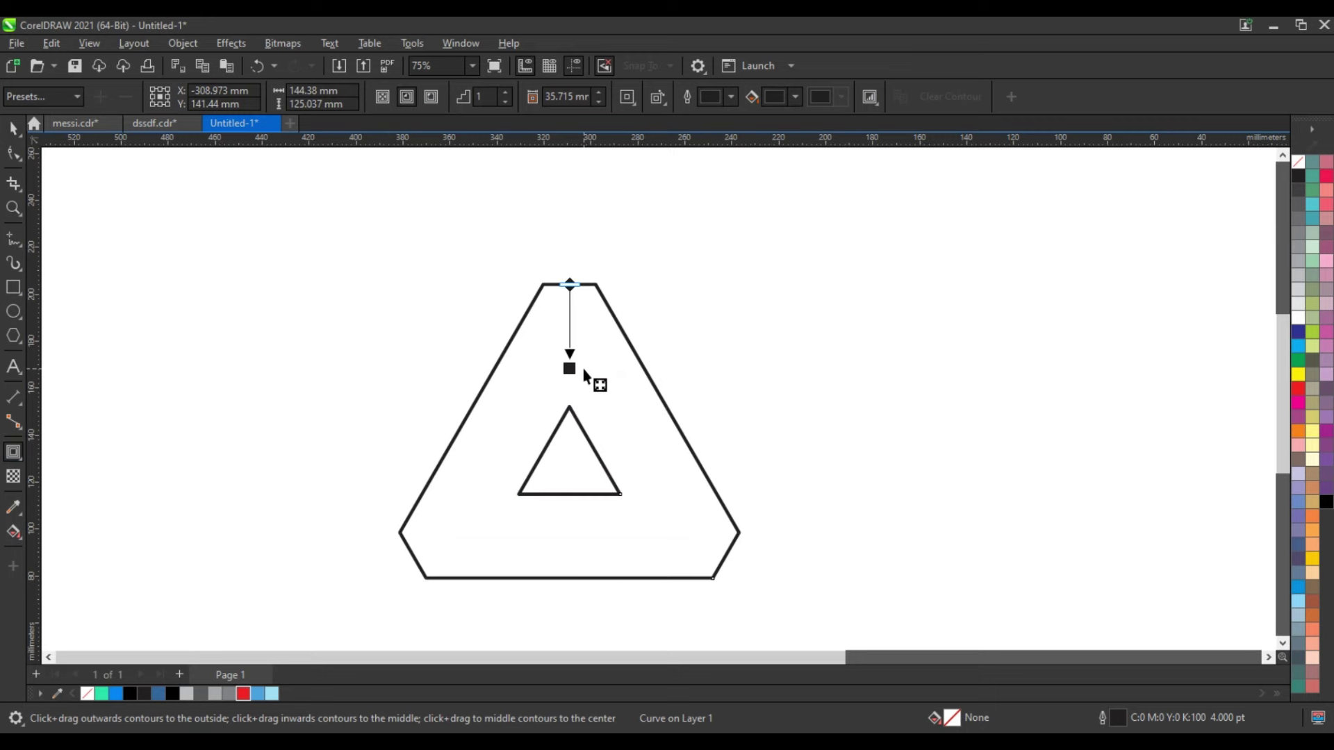
pyautogui.click(12, 131)
pyautogui.click(190, 44)
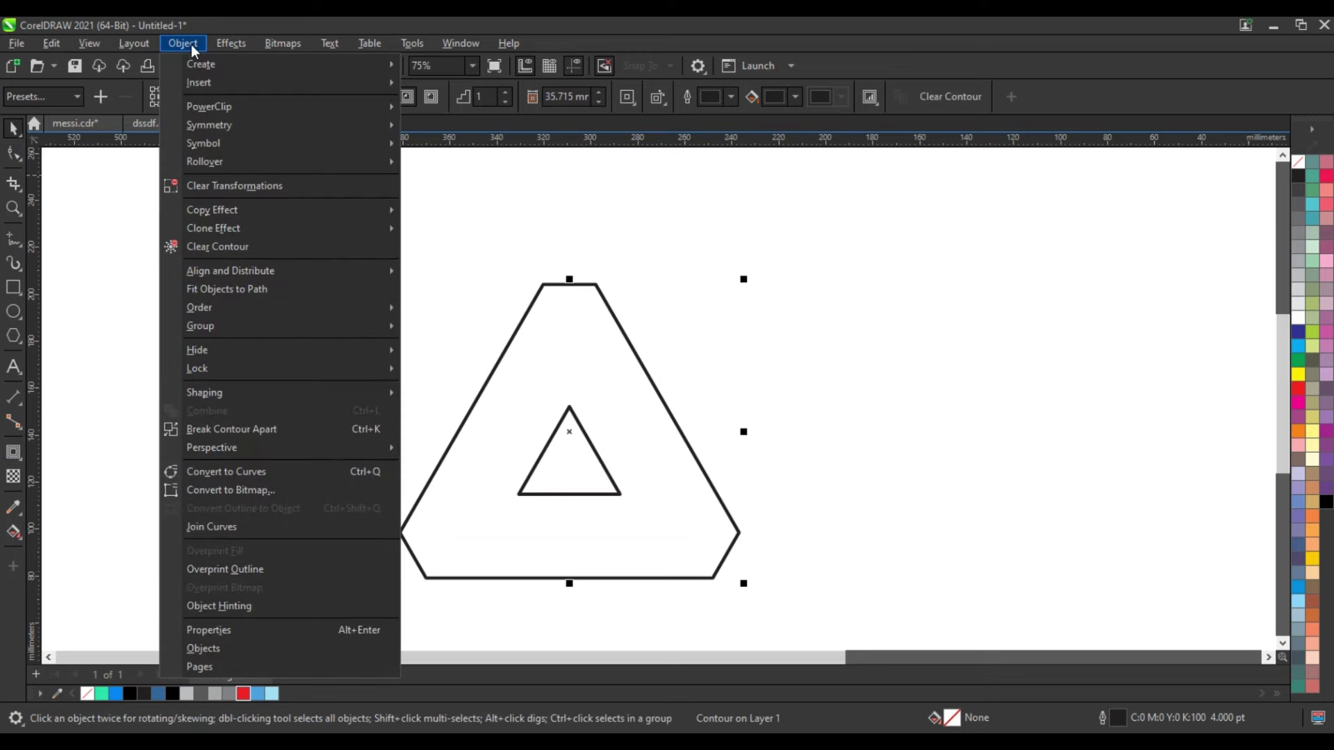
pyautogui.click(247, 426)
pyautogui.moveTo(302, 206); pyautogui.dragTo(819, 600)
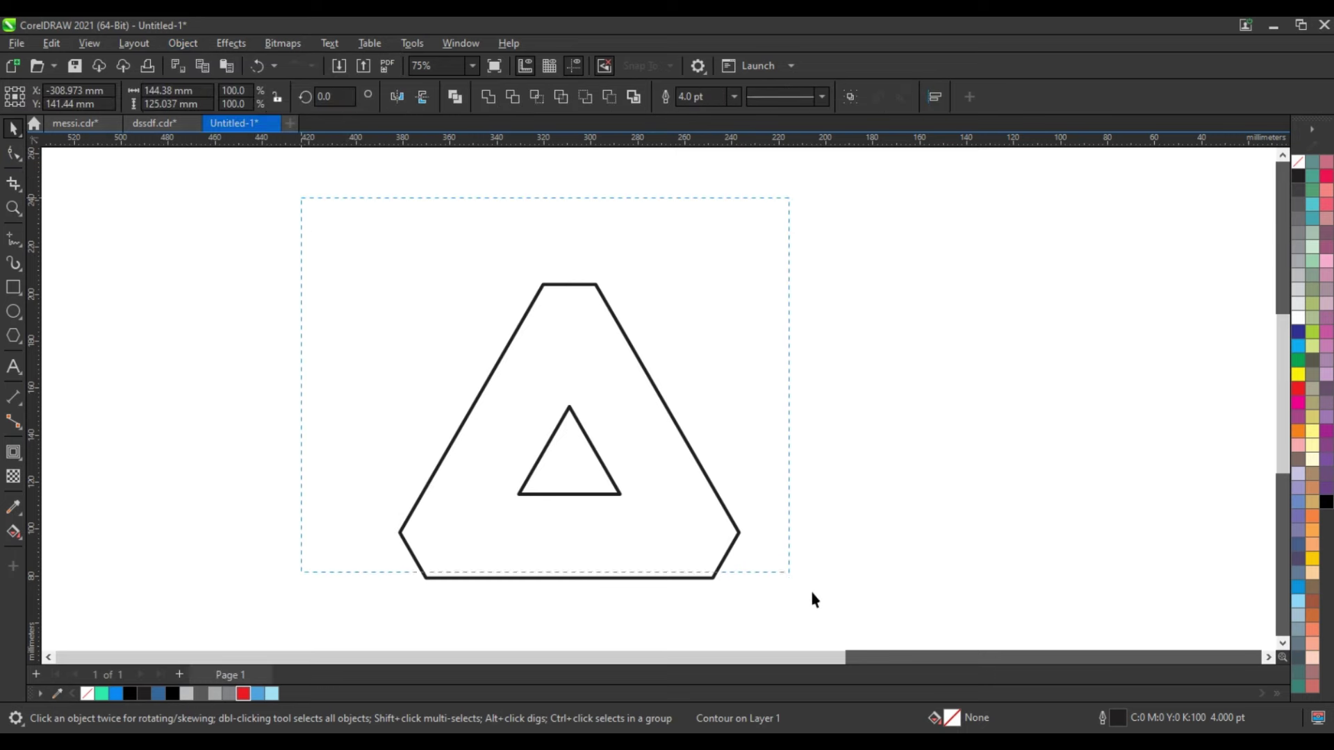
# Step: Draw a long straight diagonal line along the right arm with the Freehand tool
pyautogui.click(15, 243)
pyautogui.click(521, 250)
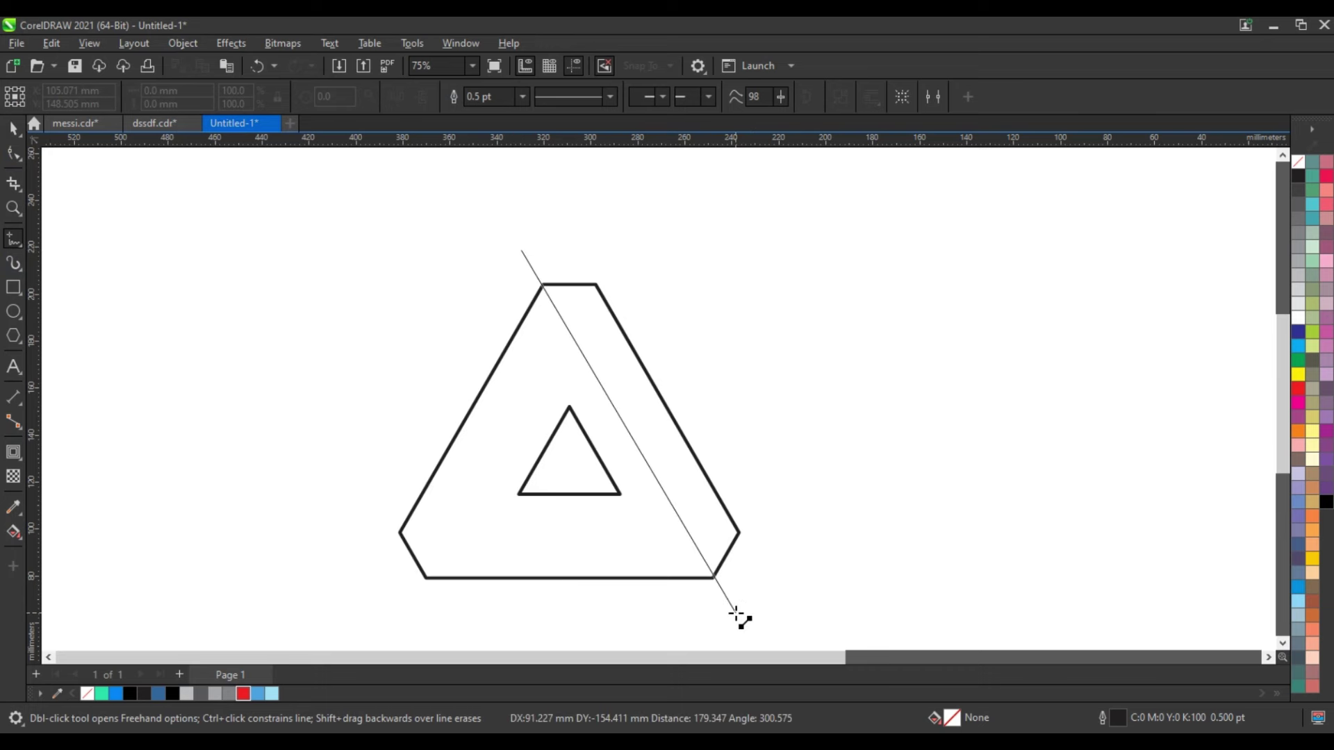
pyautogui.click(735, 613)
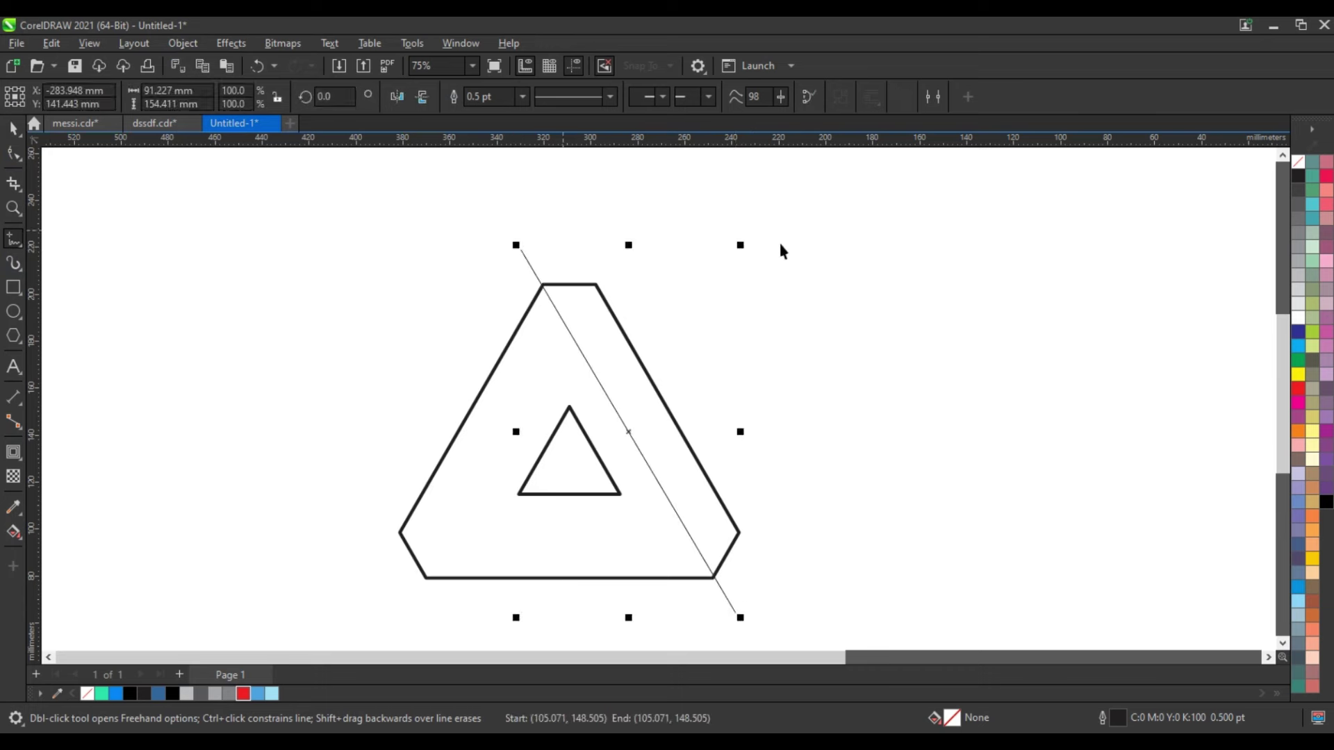
pyautogui.press('space')
pyautogui.moveTo(740, 244); pyautogui.dragTo(754, 223)
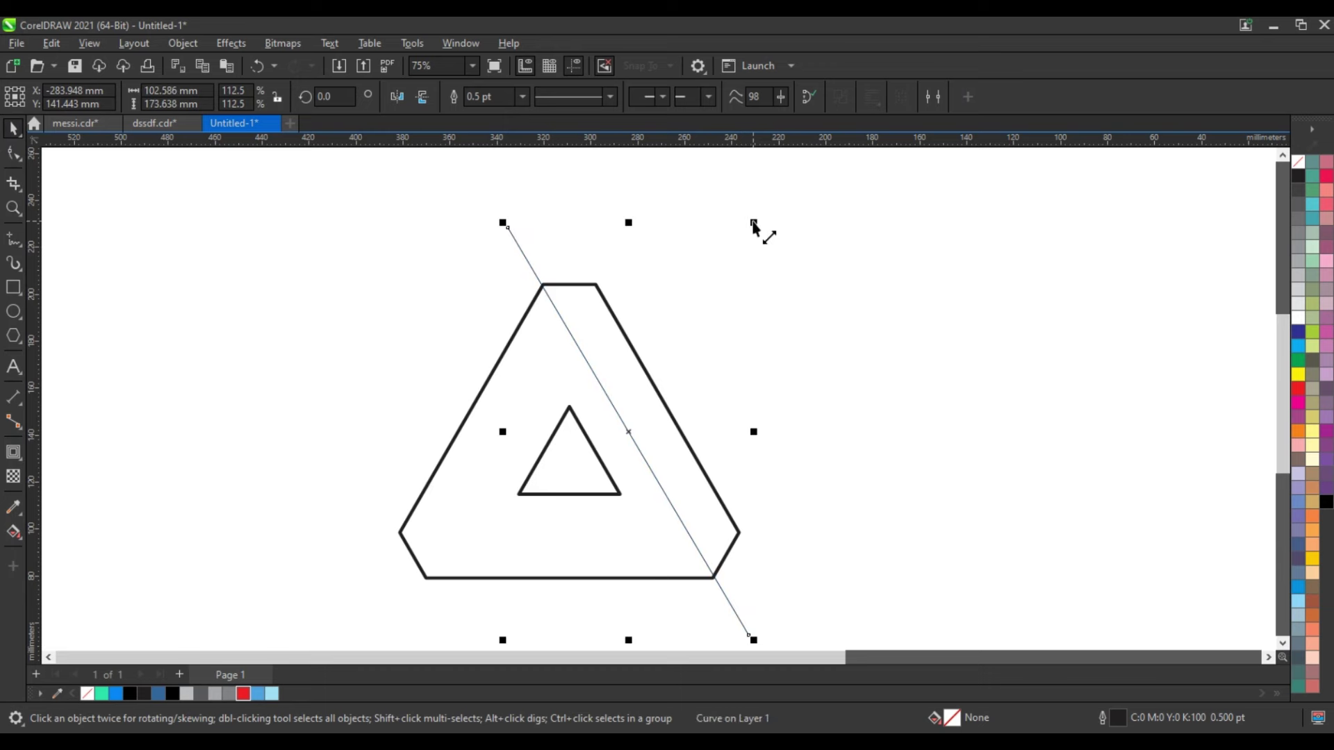
pyautogui.click(753, 223)
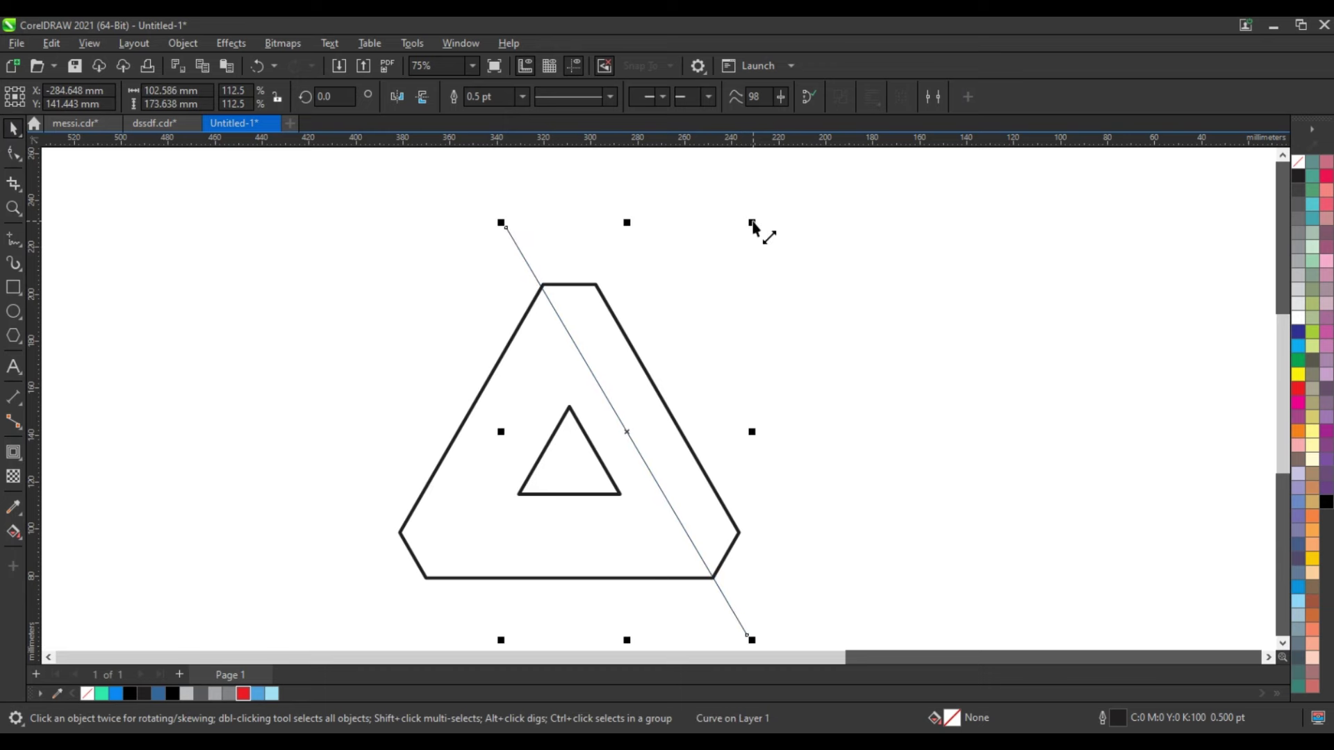
# Step: Rotate a copy of the diagonal to horizontal and bottom-align it with the inner triangle
pyautogui.click(632, 441)
pyautogui.moveTo(753, 224)
pyautogui.mouseDown()
pyautogui.moveTo(716, 566)
pyautogui.moveTo(703, 565)
pyautogui.mouseUp()
pyautogui.keyDown('shift'); pyautogui.click(581, 494); pyautogui.keyUp('shift')
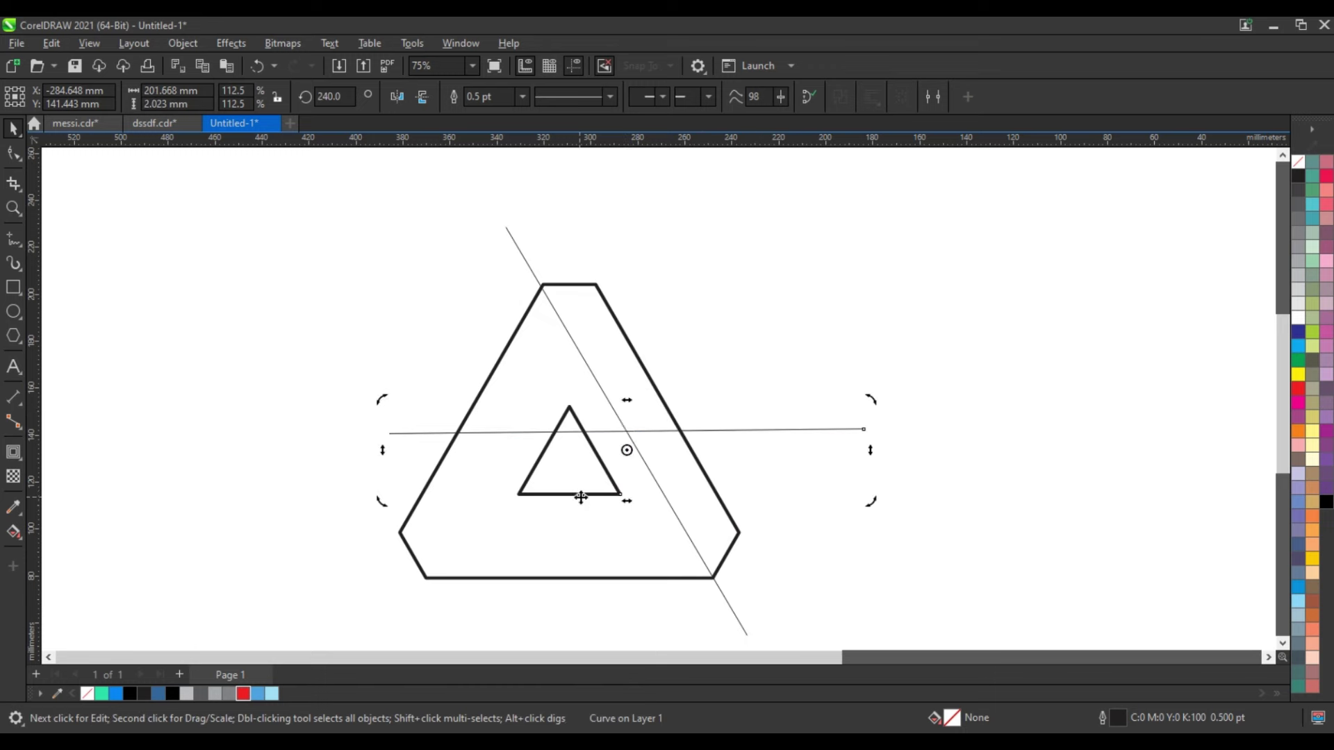
pyautogui.press('b')
pyautogui.click(873, 473)
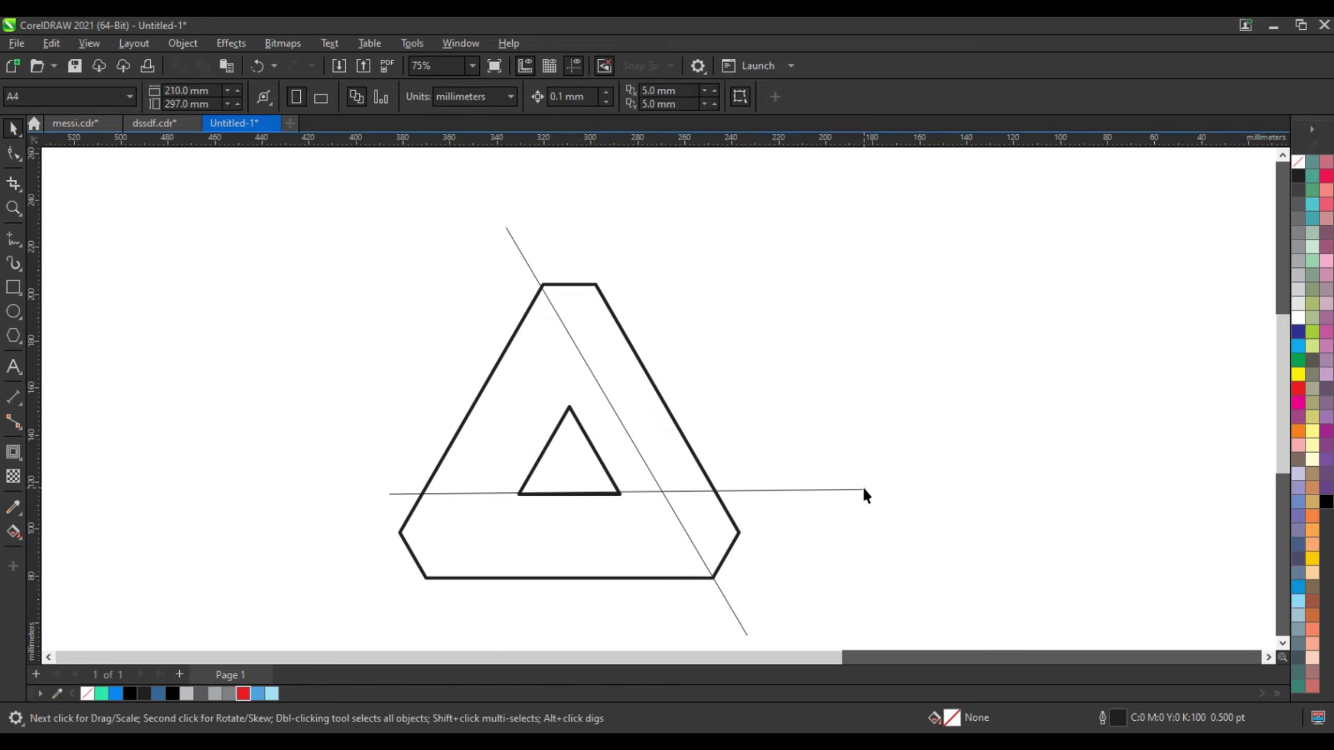
# Step: Move the horizontal line to the side corners, centre it on the outer shape, and nudge it
pyautogui.moveTo(858, 491); pyautogui.dragTo(852, 531)
pyautogui.keyDown('shift'); pyautogui.click(714, 493); pyautogui.keyUp('shift')
pyautogui.press('c')
pyautogui.click(859, 460)
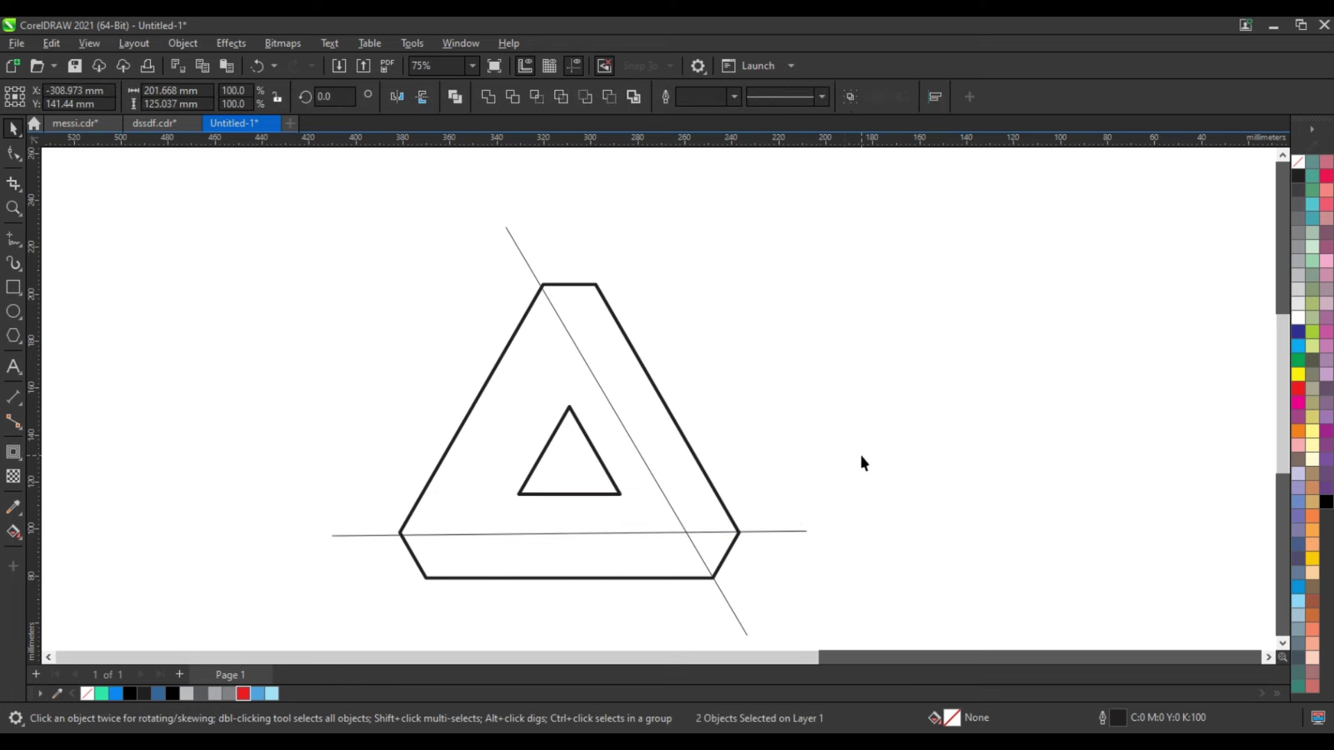
pyautogui.click(783, 531)
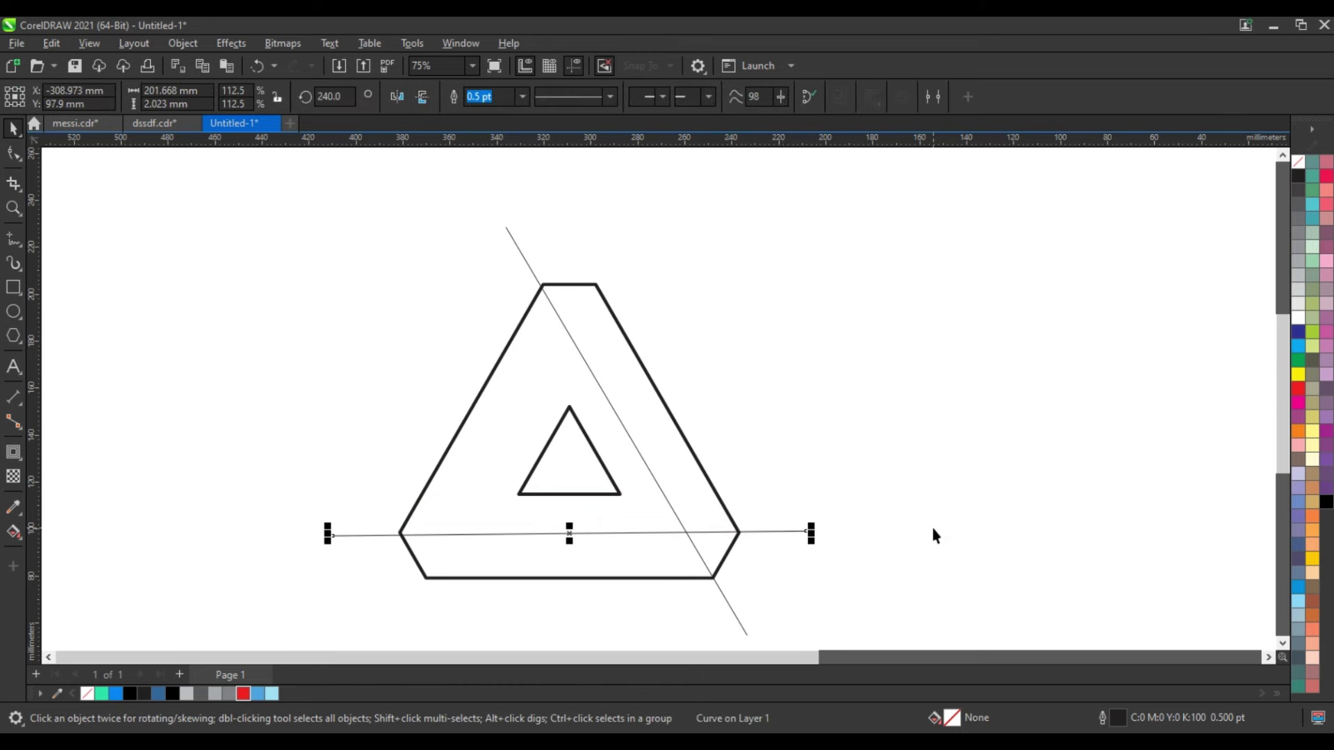
pyautogui.press('Up')
pyautogui.press('Up')
pyautogui.press('Up')
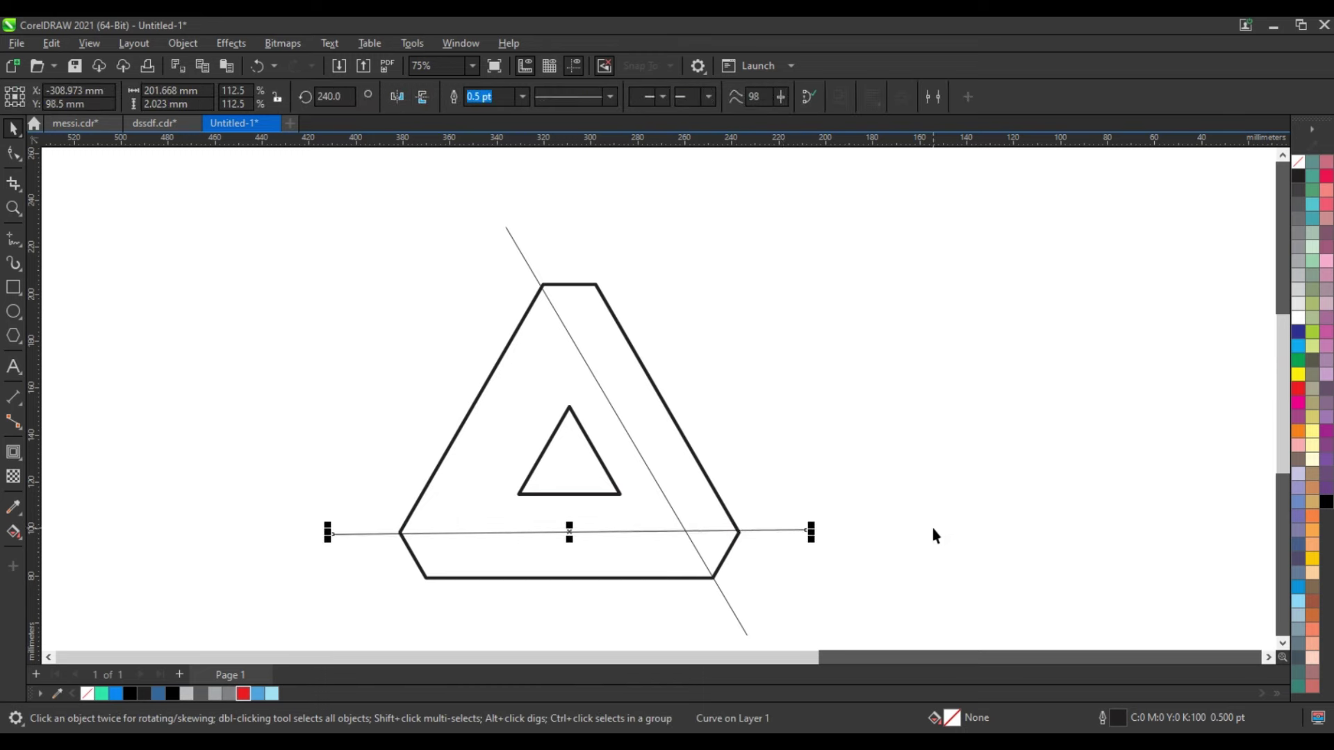
pyautogui.press('Down')
pyautogui.press('Down')
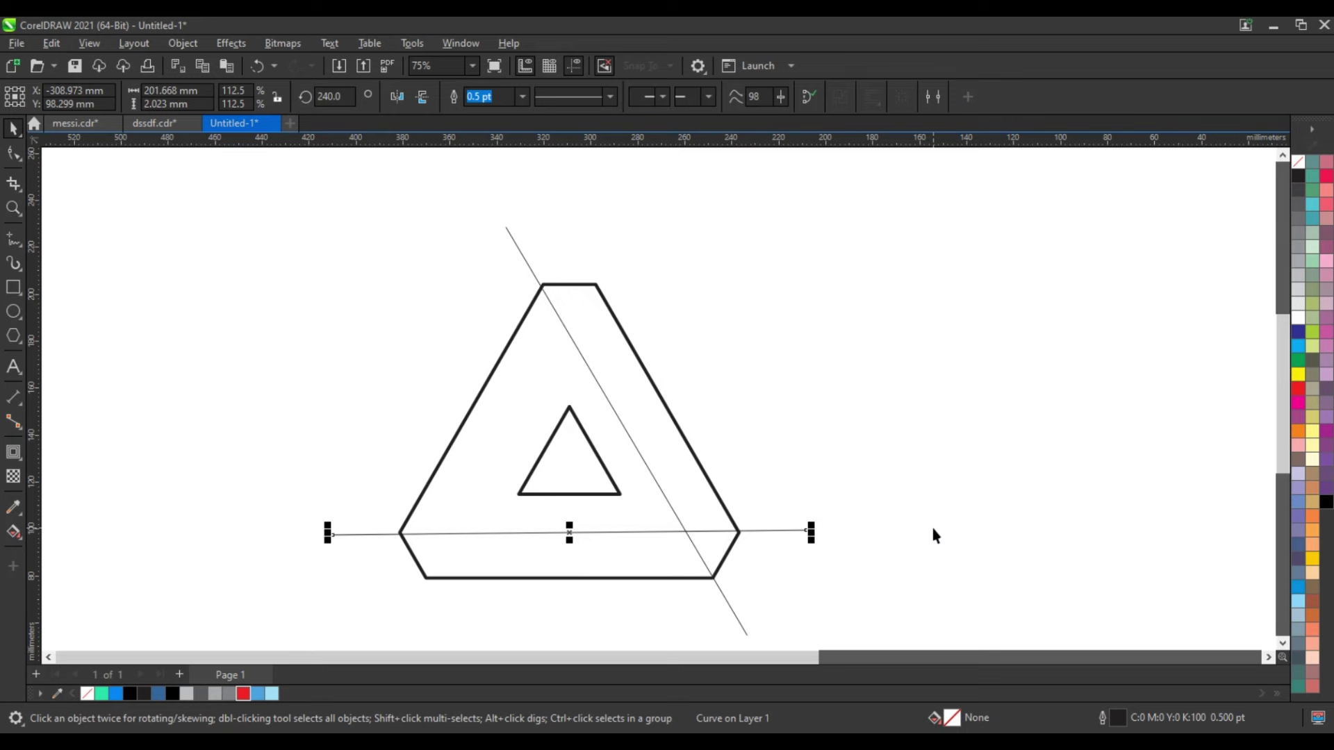
pyautogui.click(935, 535)
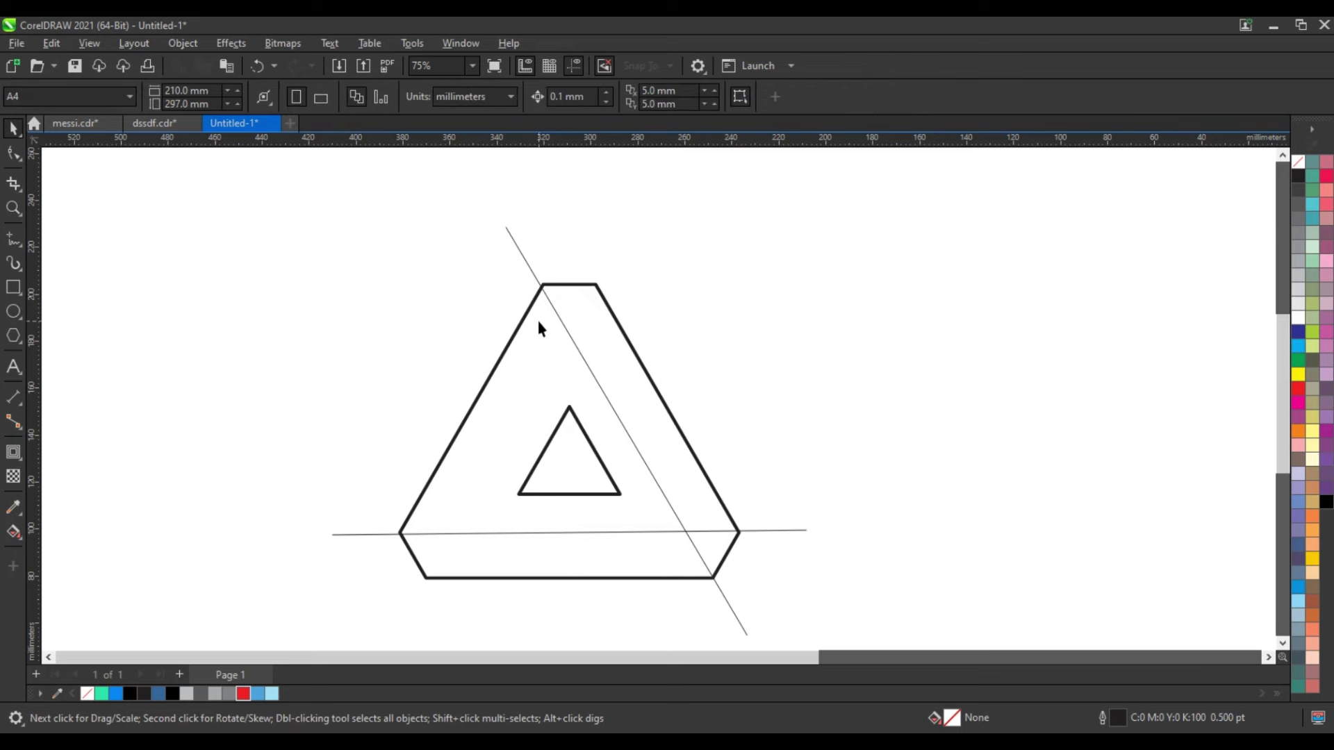
# Step: Rotate a copy of the diagonal line to 300° so it runs along the left arm
pyautogui.click(576, 350)
pyautogui.click(574, 349)
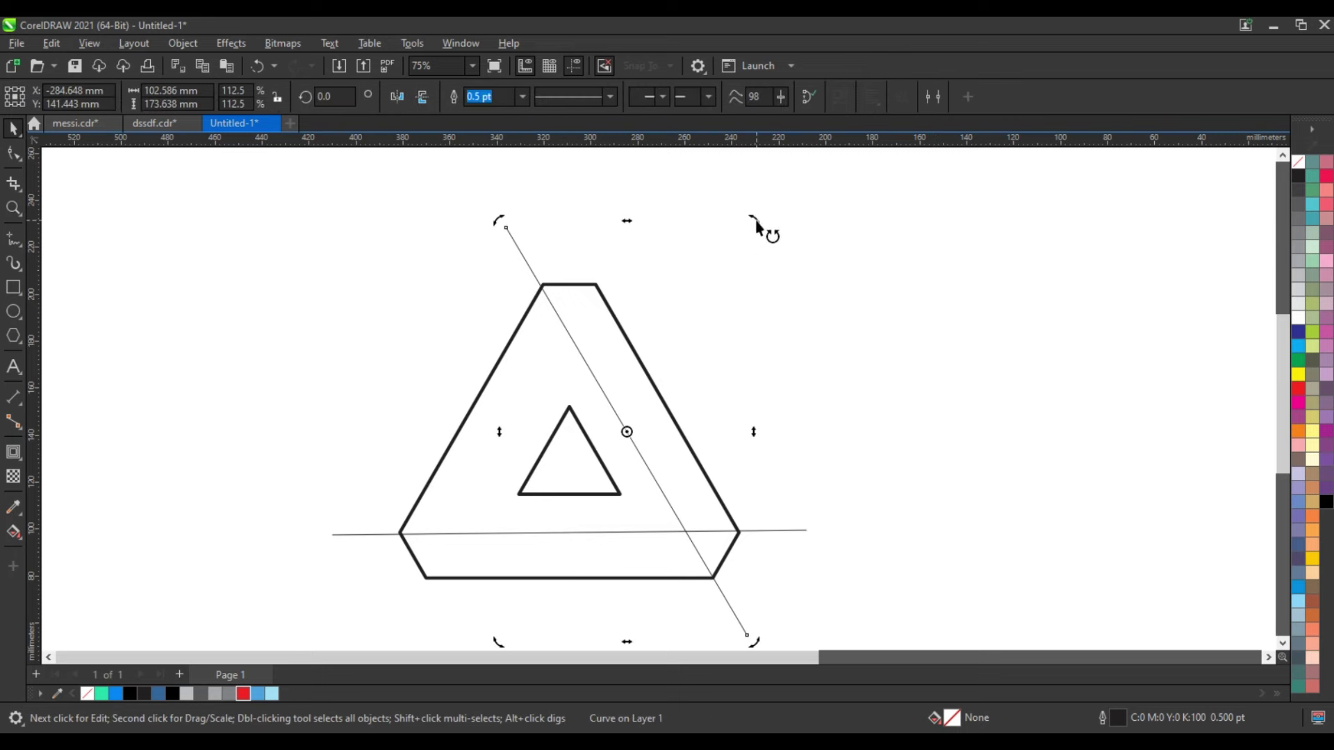
pyautogui.moveTo(757, 226)
pyautogui.mouseDown()
pyautogui.moveTo(719, 360)
pyautogui.moveTo(594, 300)
pyautogui.mouseUp()
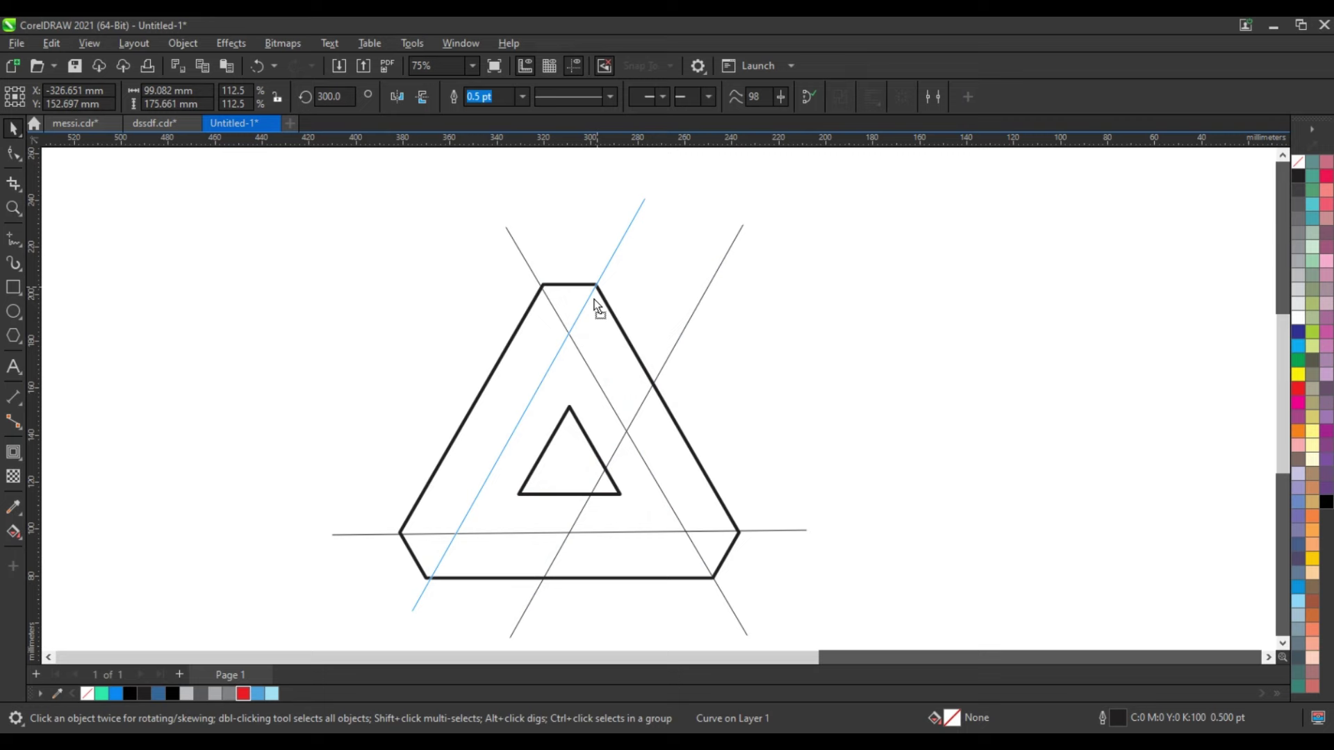
pyautogui.moveTo(593, 299); pyautogui.dragTo(594, 300)
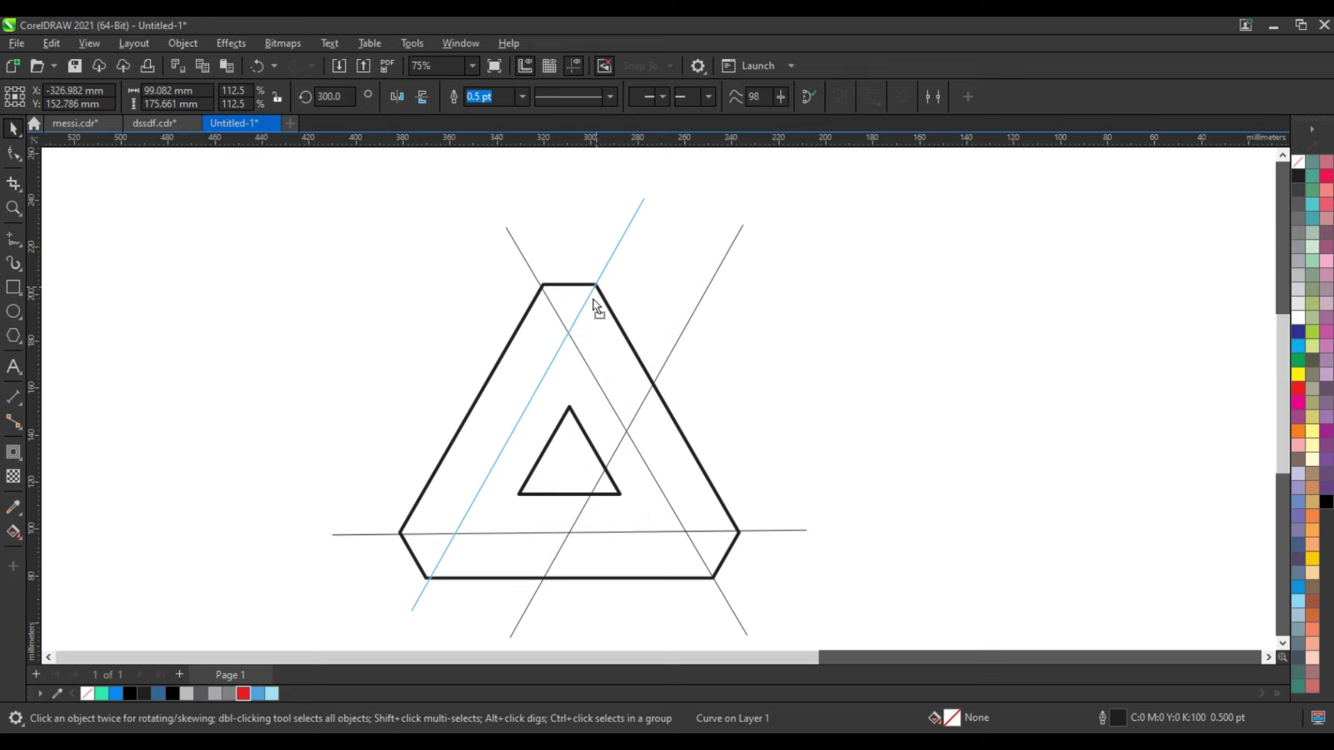
pyautogui.click(815, 274)
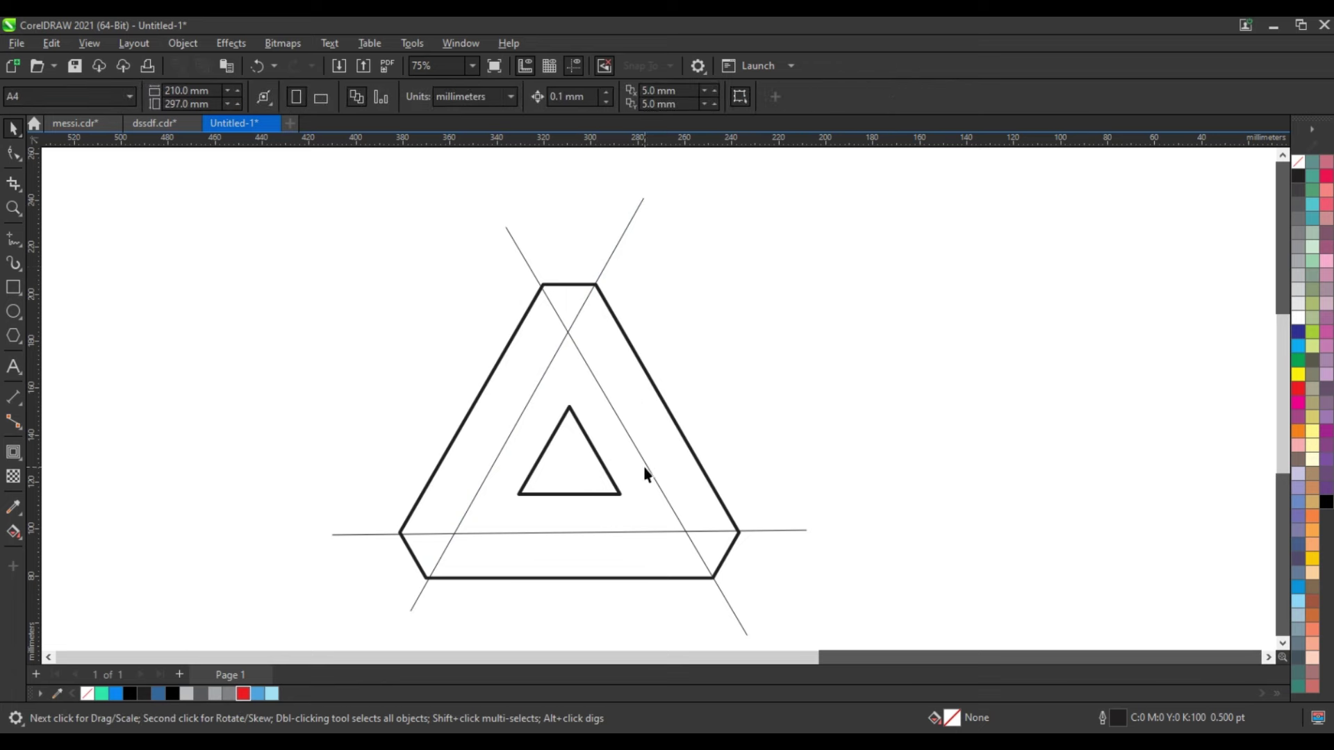
# Step: Drag parallel copies of both diagonals onto the inner triangle's right and left edges
pyautogui.moveTo(647, 475); pyautogui.dragTo(612, 486)
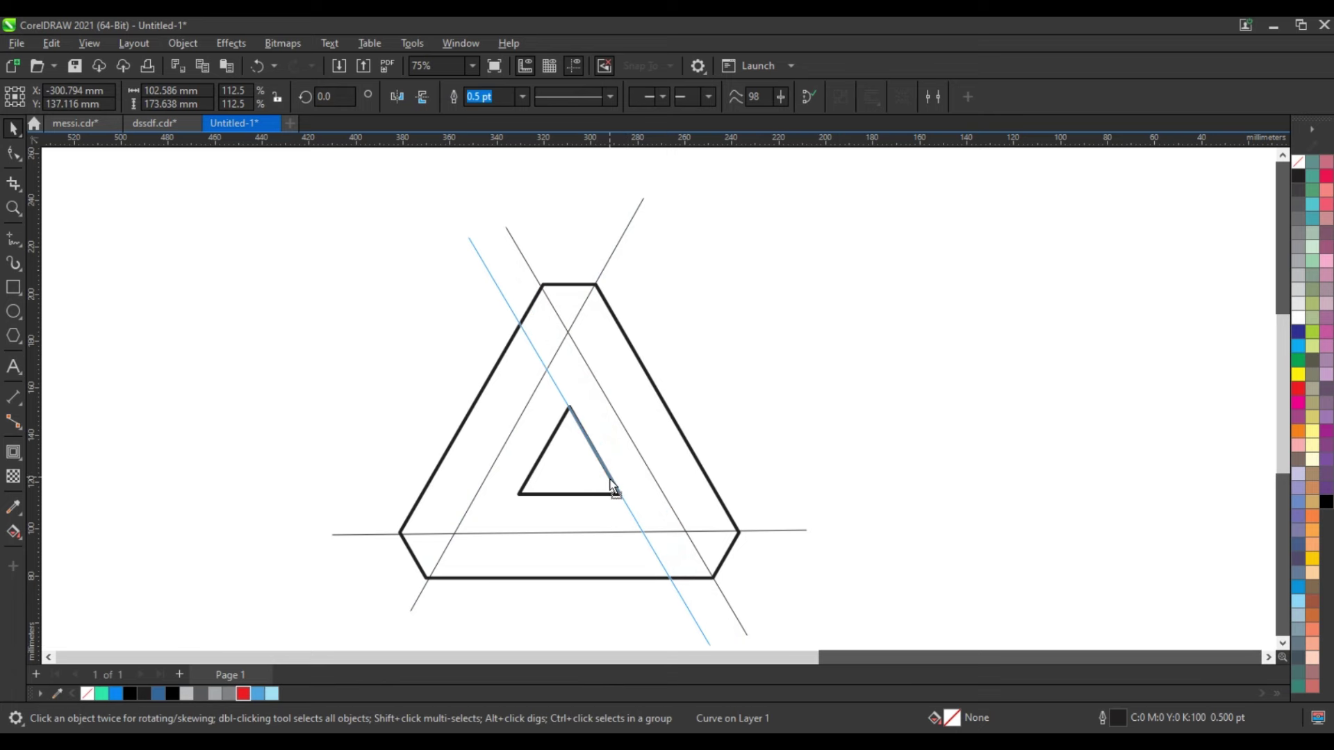
pyautogui.moveTo(613, 486); pyautogui.dragTo(613, 486)
pyautogui.click(529, 414)
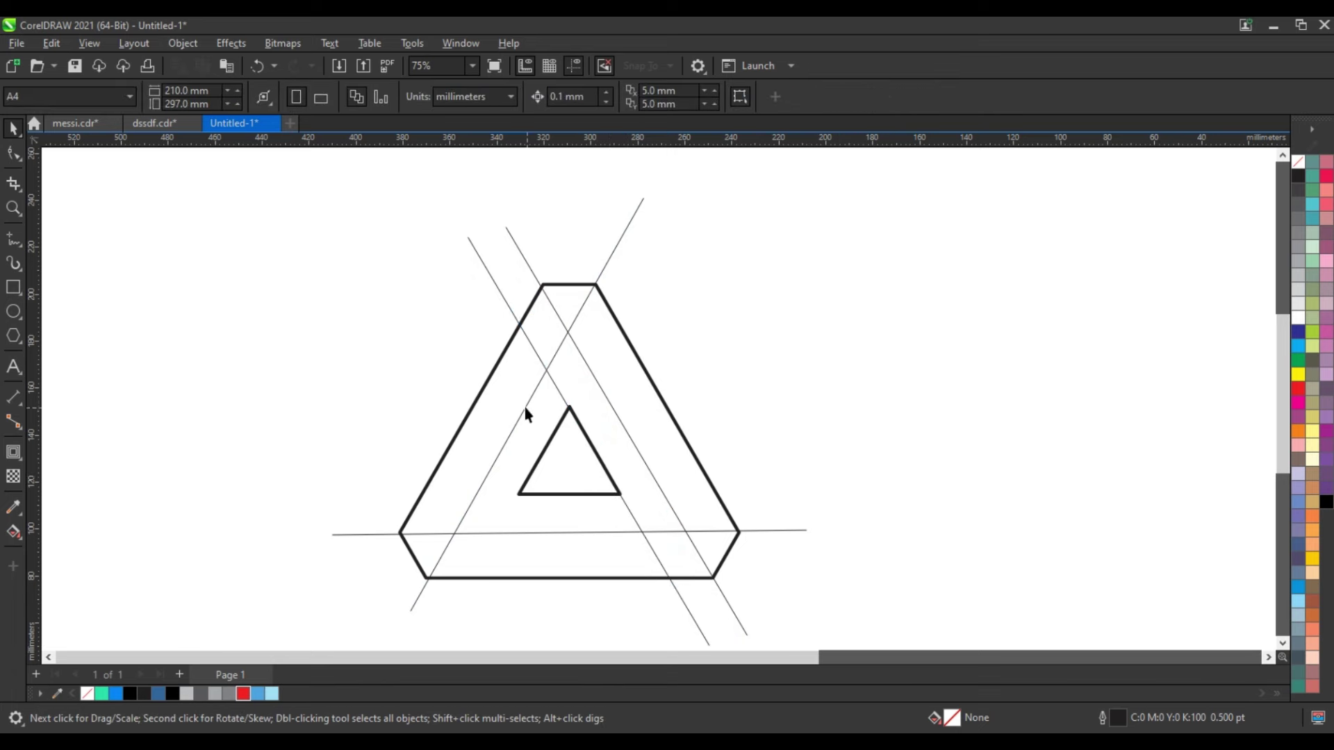
pyautogui.moveTo(535, 414); pyautogui.dragTo(561, 414)
pyautogui.click(812, 526)
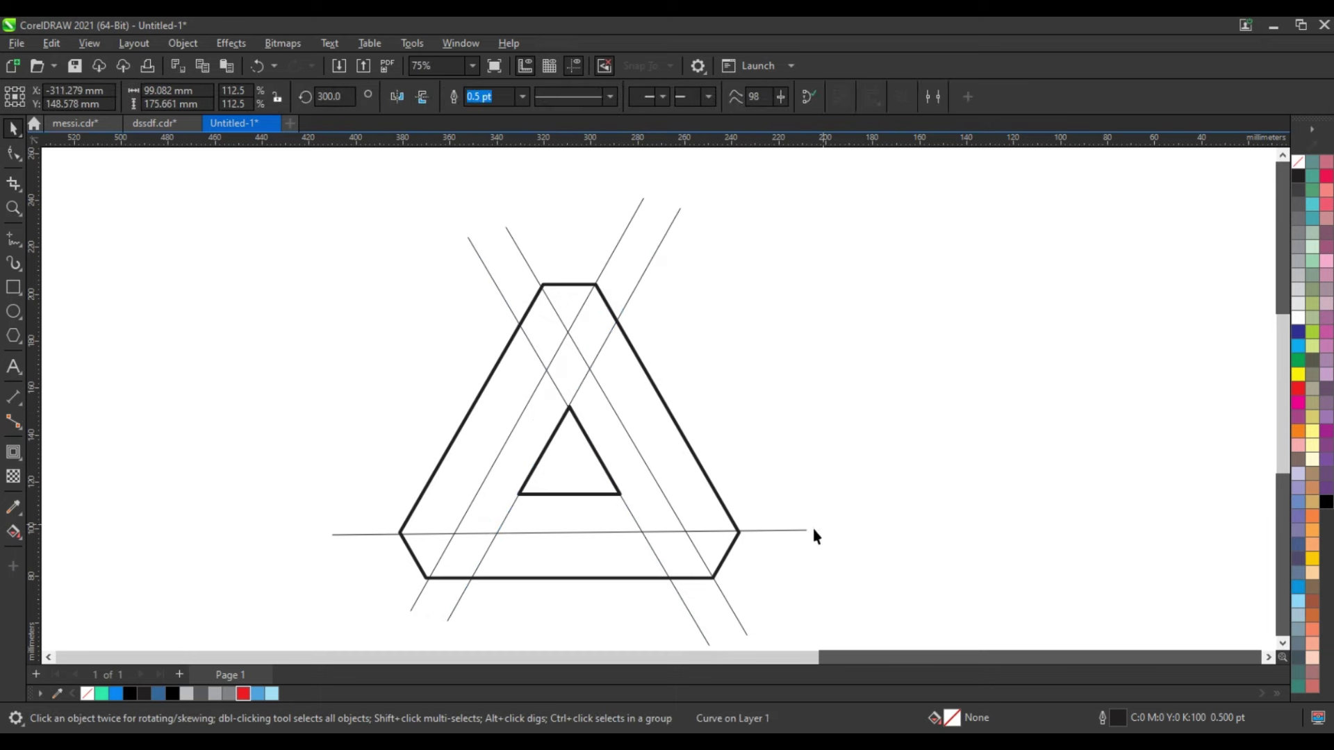
pyautogui.moveTo(804, 532); pyautogui.dragTo(804, 491)
# Step: Place the horizontal line copy along the inner triangle's base and delete the inner triangle
pyautogui.click(610, 466)
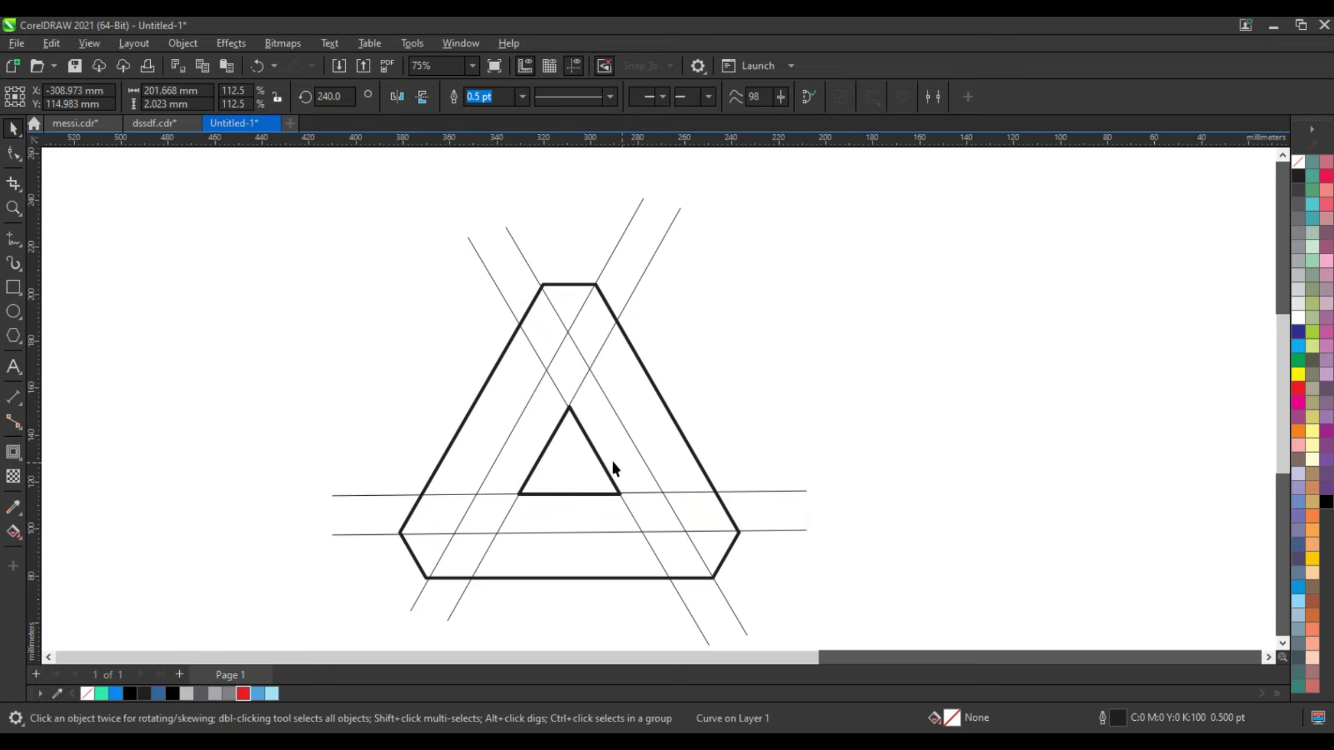
pyautogui.click(581, 462)
pyautogui.press('Delete')
pyautogui.scroll(-2, 781, 393)
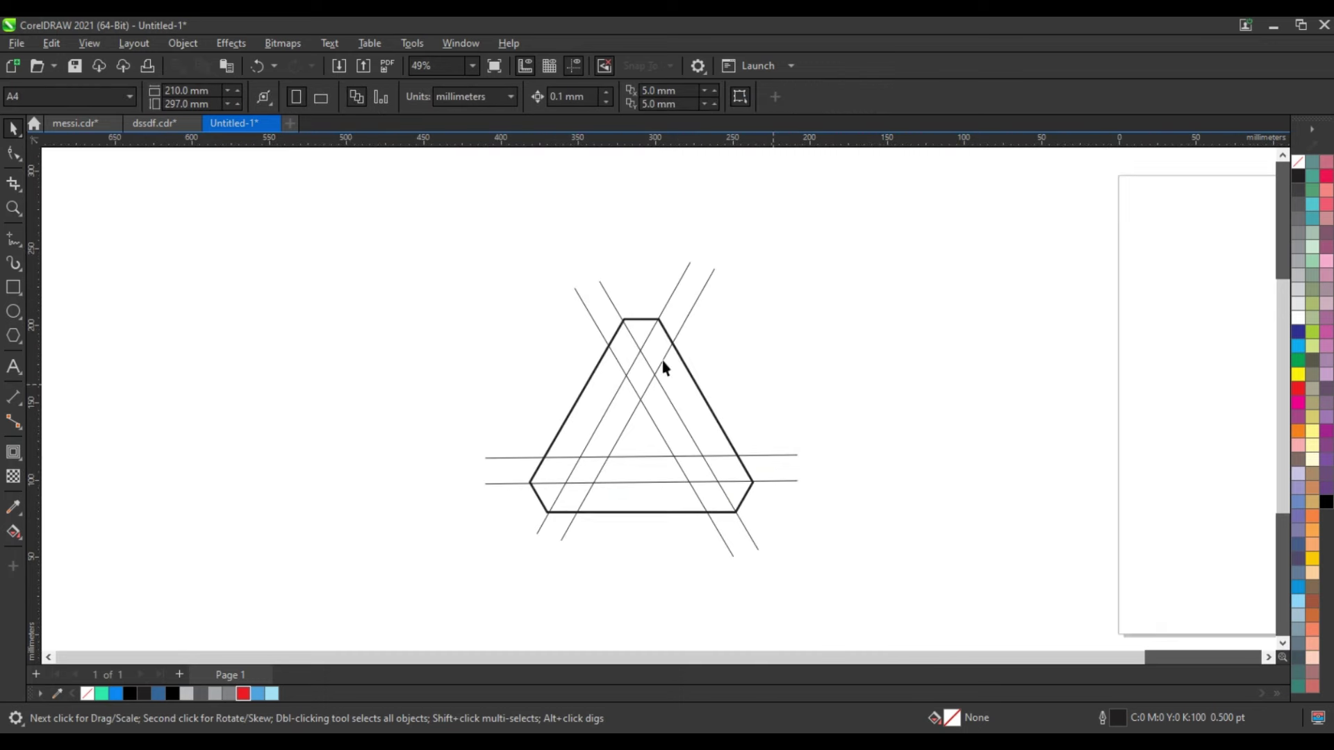
# Step: Rotate the whole construction 90°, combine it into one curve, and set 1.5 pt outlines
pyautogui.moveTo(837, 591)
pyautogui.mouseDown()
pyautogui.moveTo(704, 292)
pyautogui.moveTo(727, 324)
pyautogui.mouseUp()
pyautogui.click(733, 476)
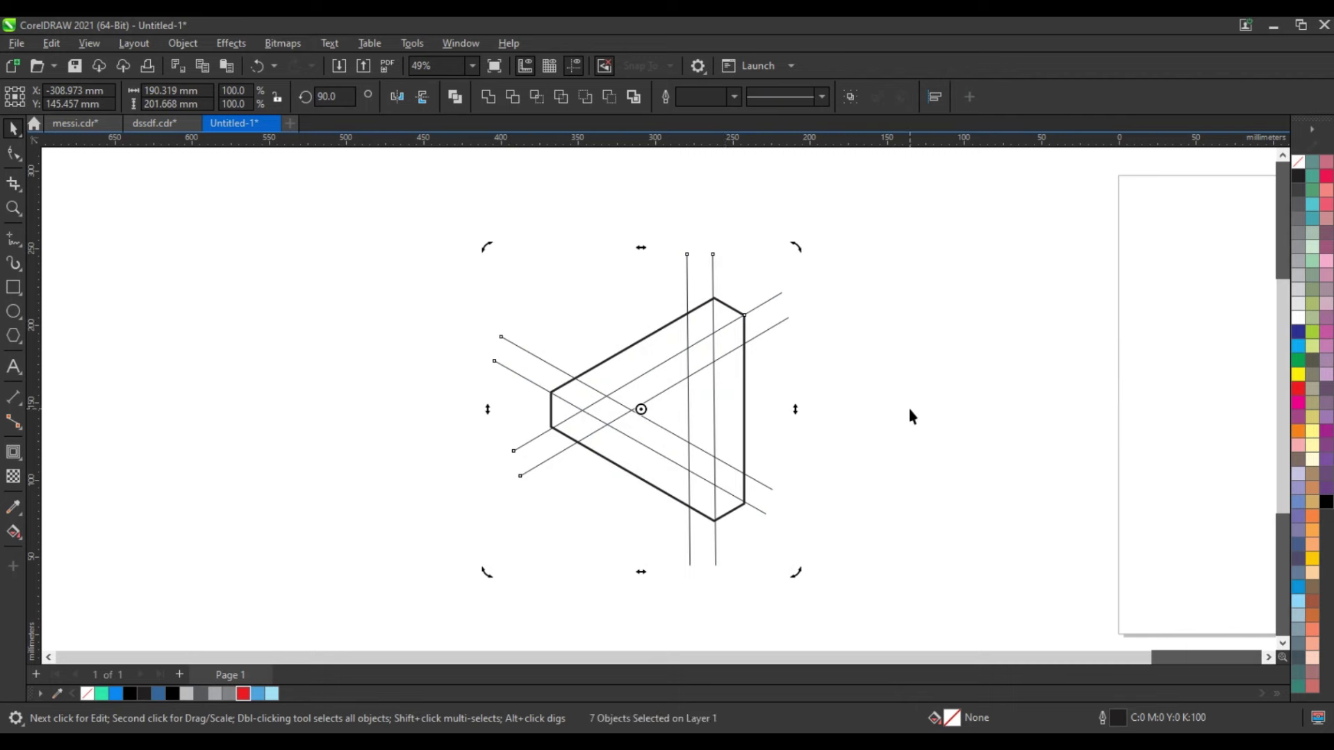
pyautogui.click(412, 400)
pyautogui.click(629, 389)
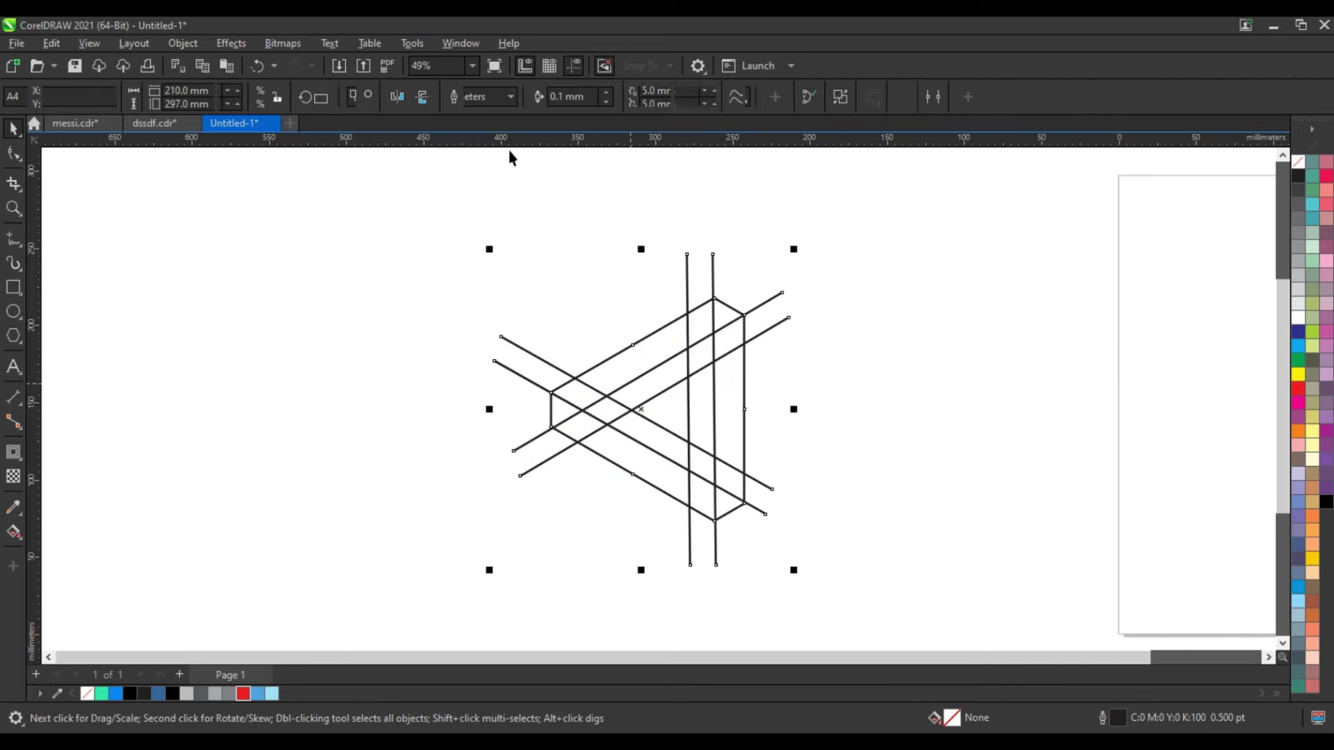
pyautogui.click(522, 97)
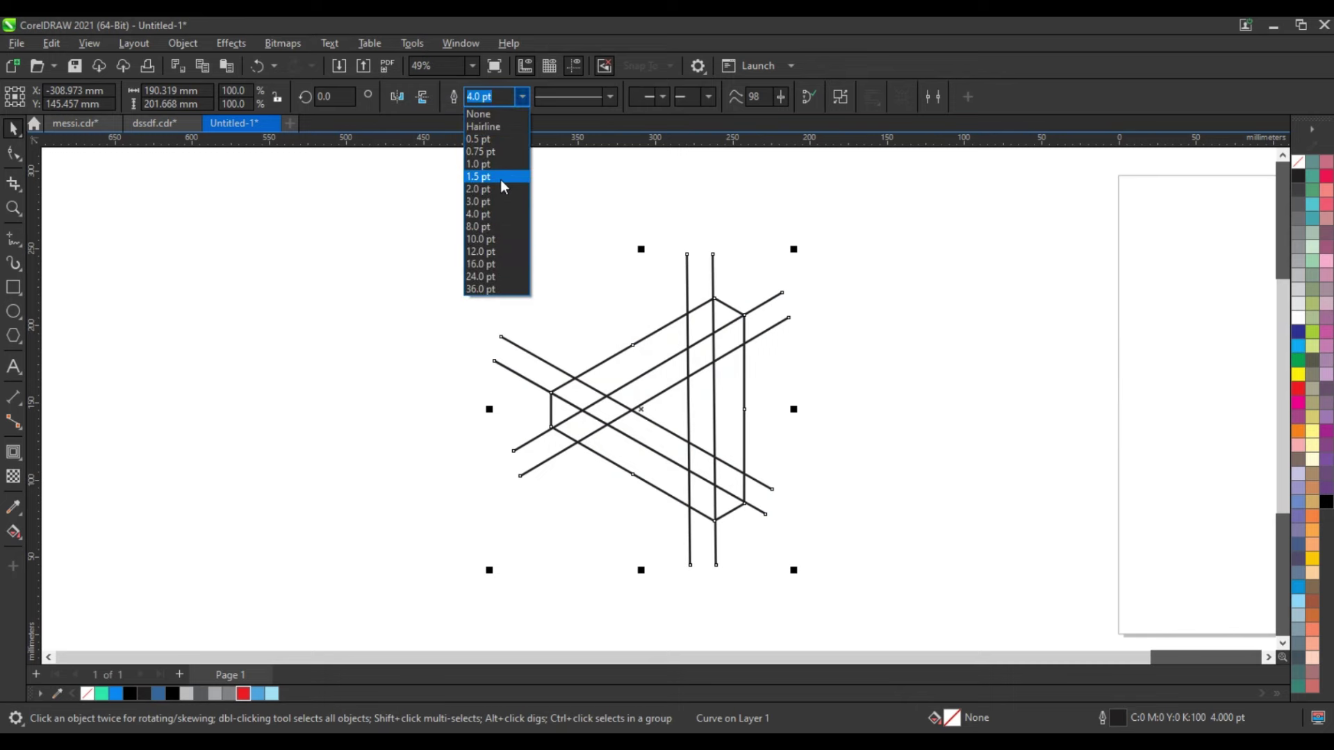
pyautogui.click(500, 179)
pyautogui.click(450, 285)
pyautogui.press('z')
pyautogui.moveTo(474, 241); pyautogui.dragTo(852, 554)
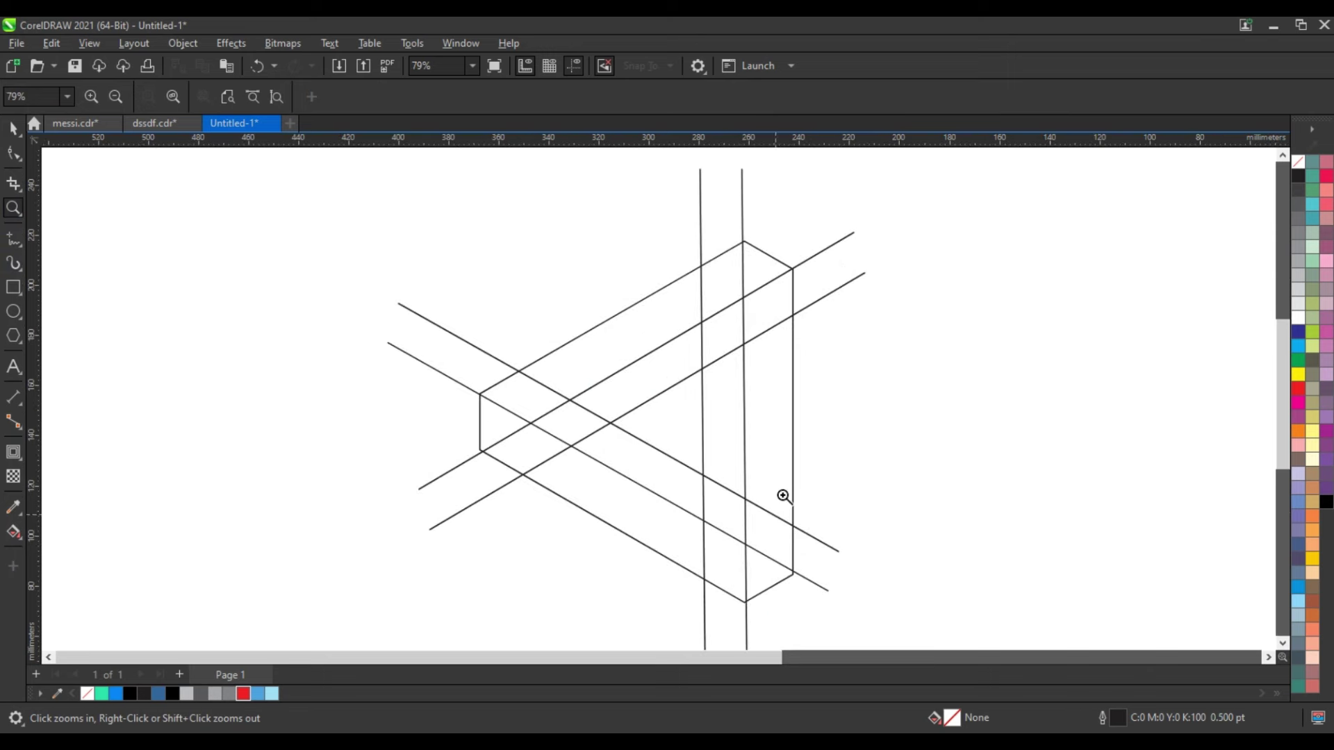
# Step: Draw a long line across the right arm and a short line crossing it
pyautogui.click(14, 238)
pyautogui.click(632, 285)
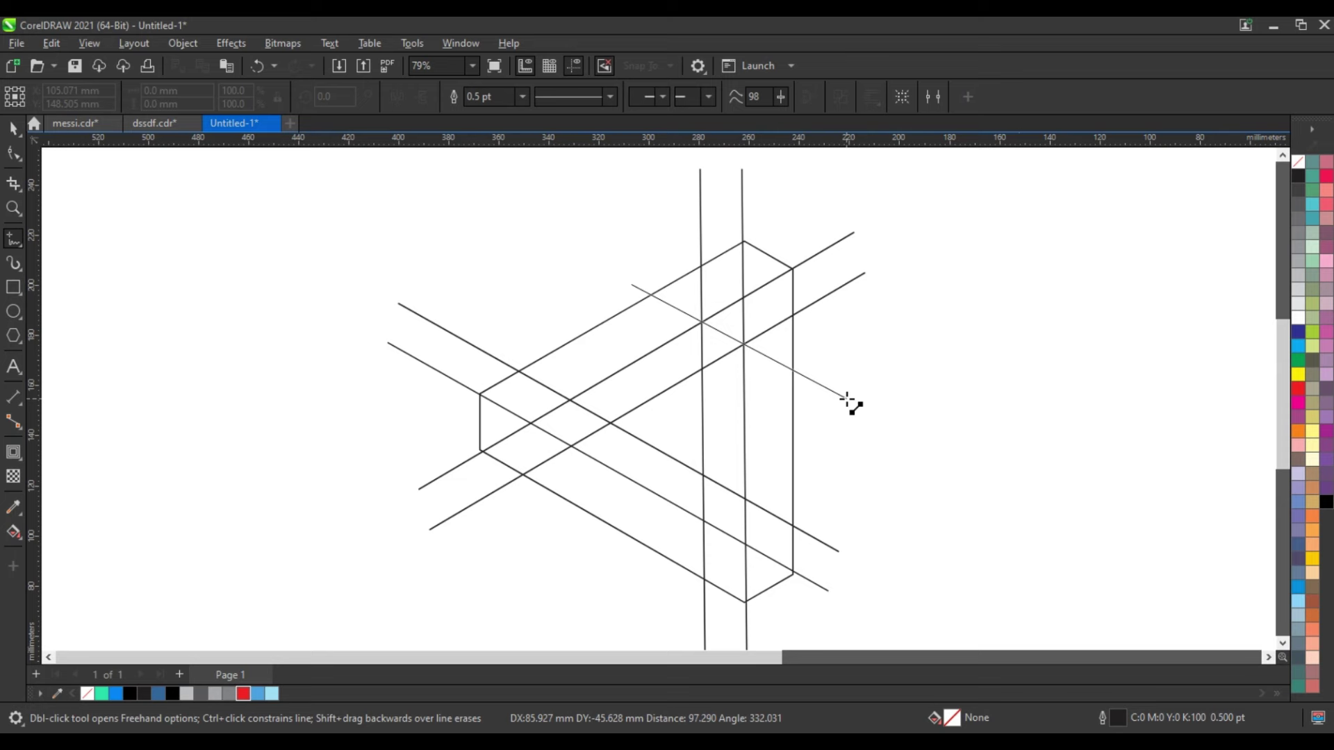
pyautogui.click(847, 398)
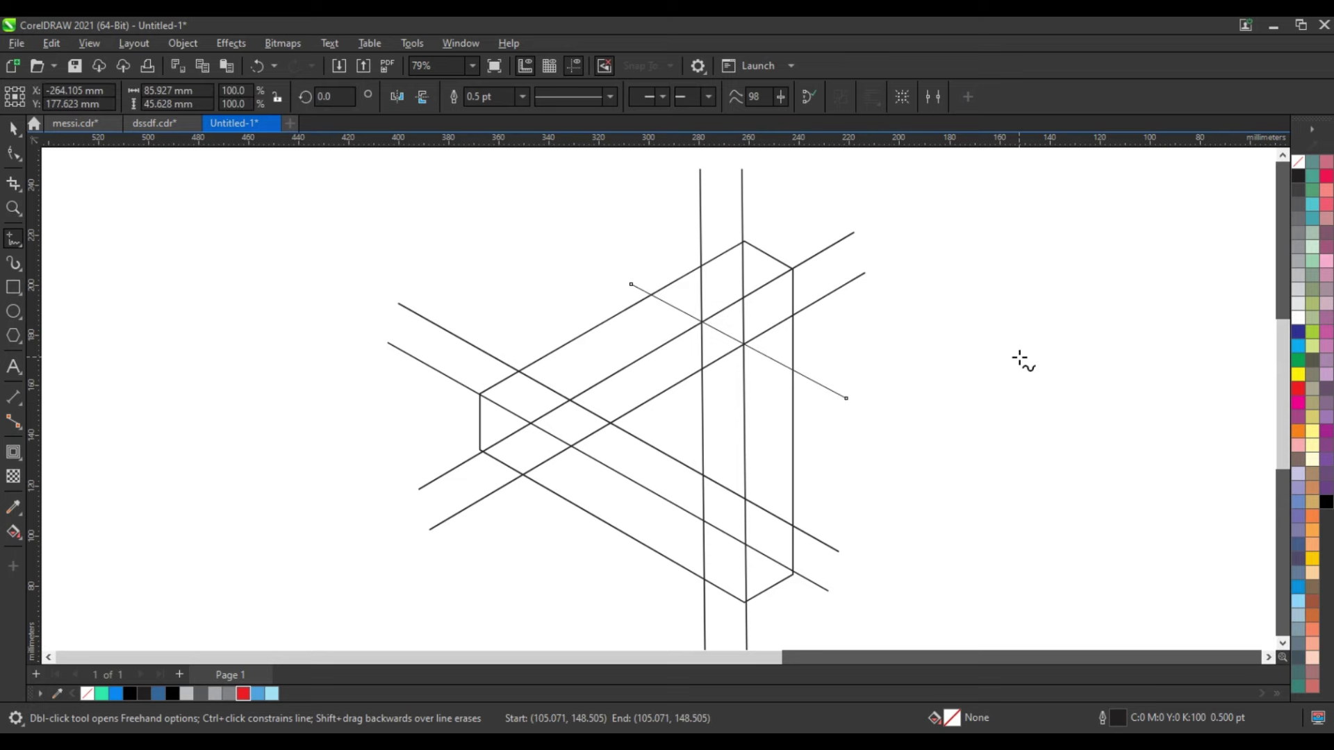
pyautogui.click(821, 343)
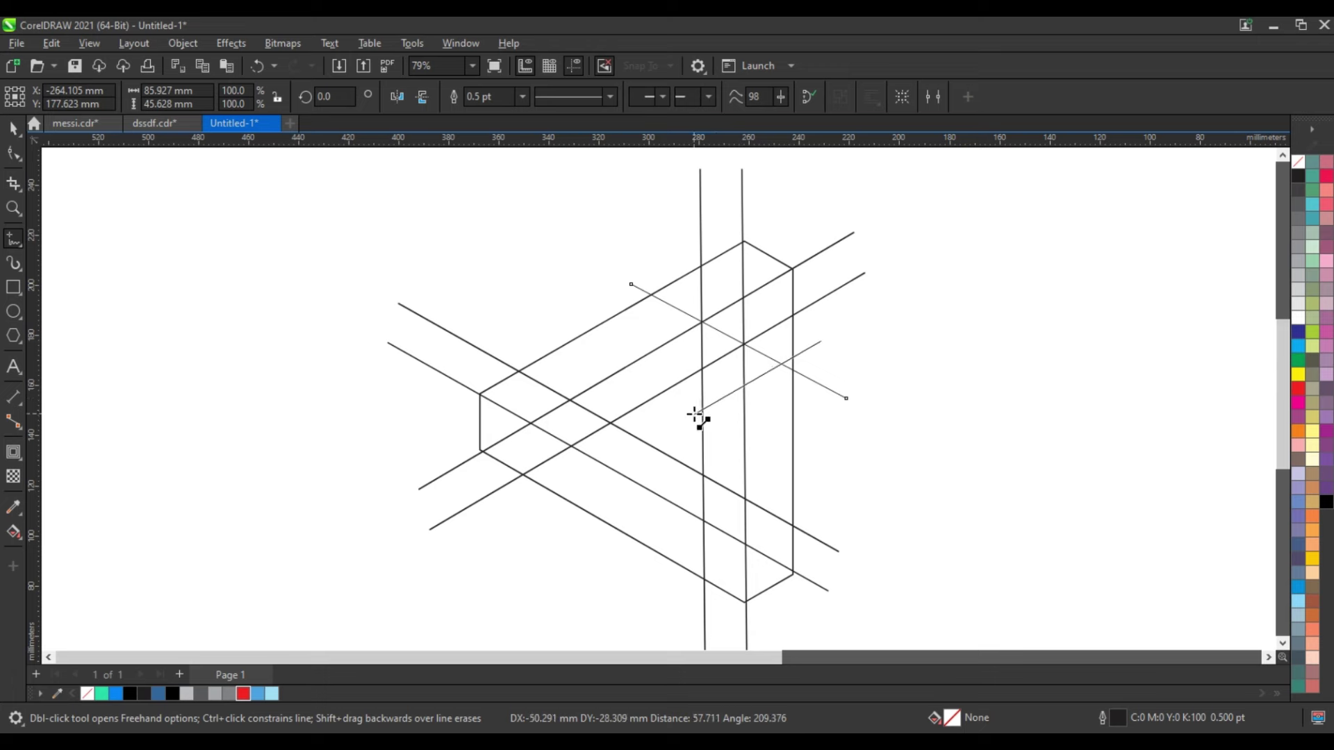
pyautogui.click(694, 414)
pyautogui.press('space')
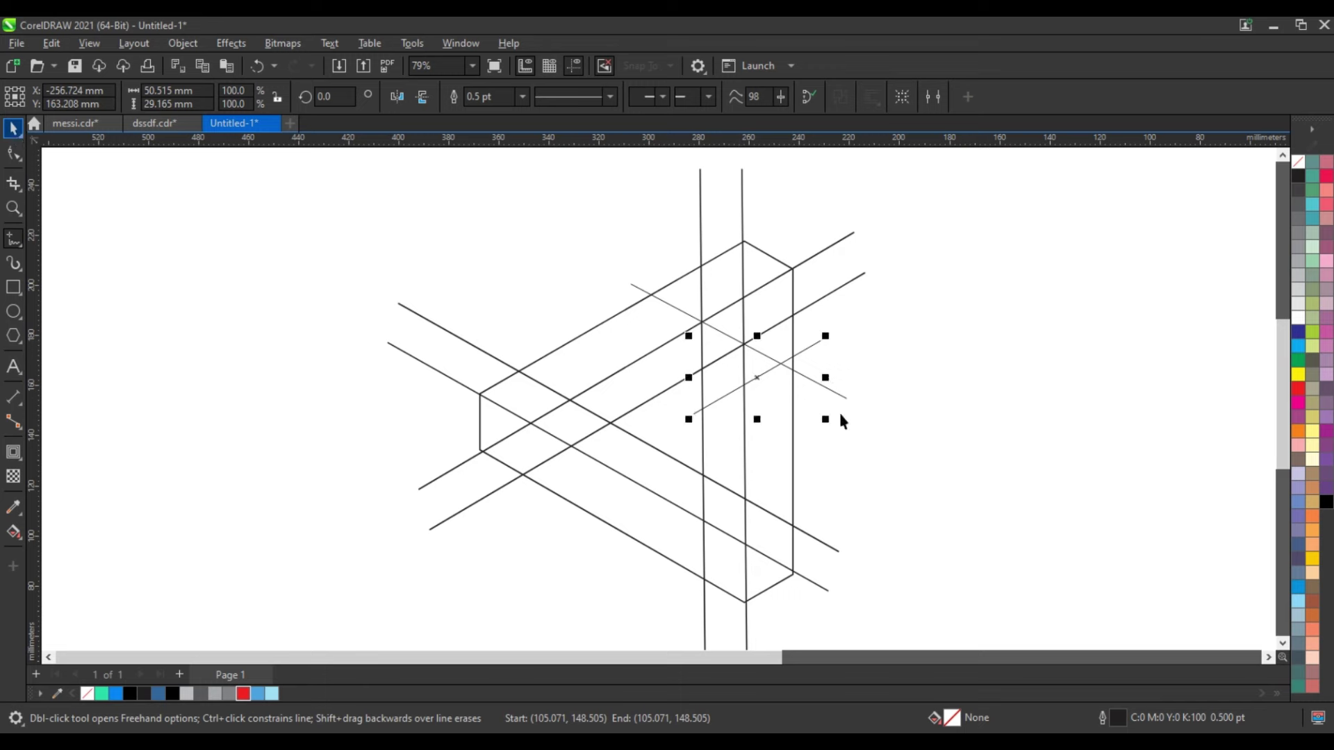
pyautogui.press('space')
pyautogui.click(826, 410)
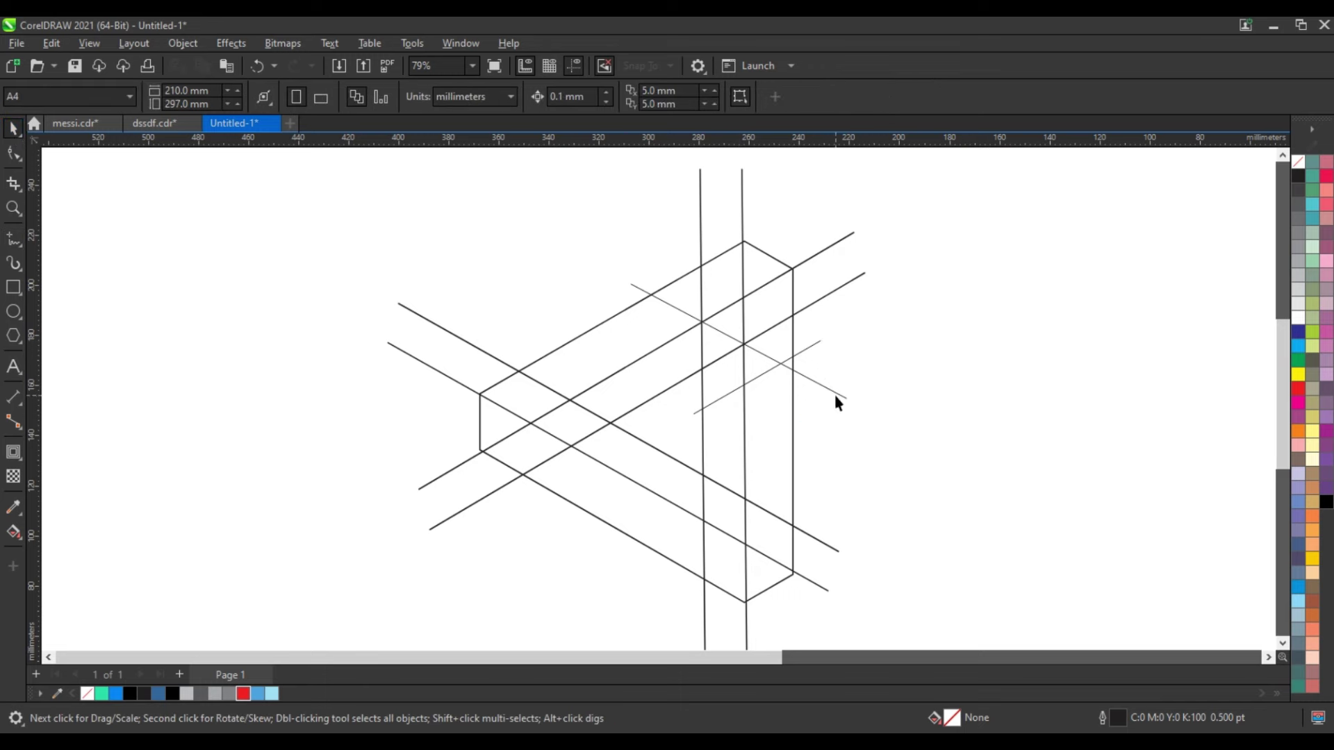
# Step: Add a lower parallel copy of the long line and nudge the short line down
pyautogui.moveTo(835, 393); pyautogui.dragTo(832, 455)
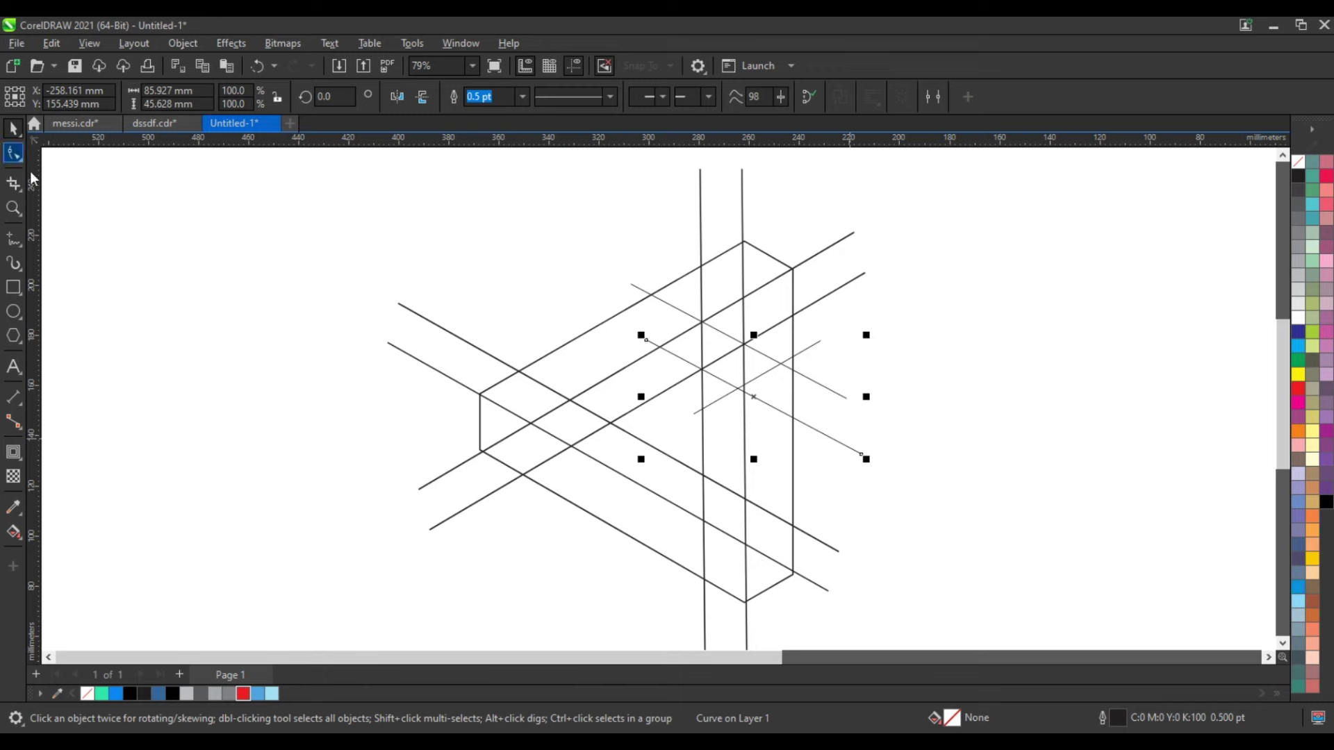
pyautogui.moveTo(827, 393); pyautogui.dragTo(826, 393)
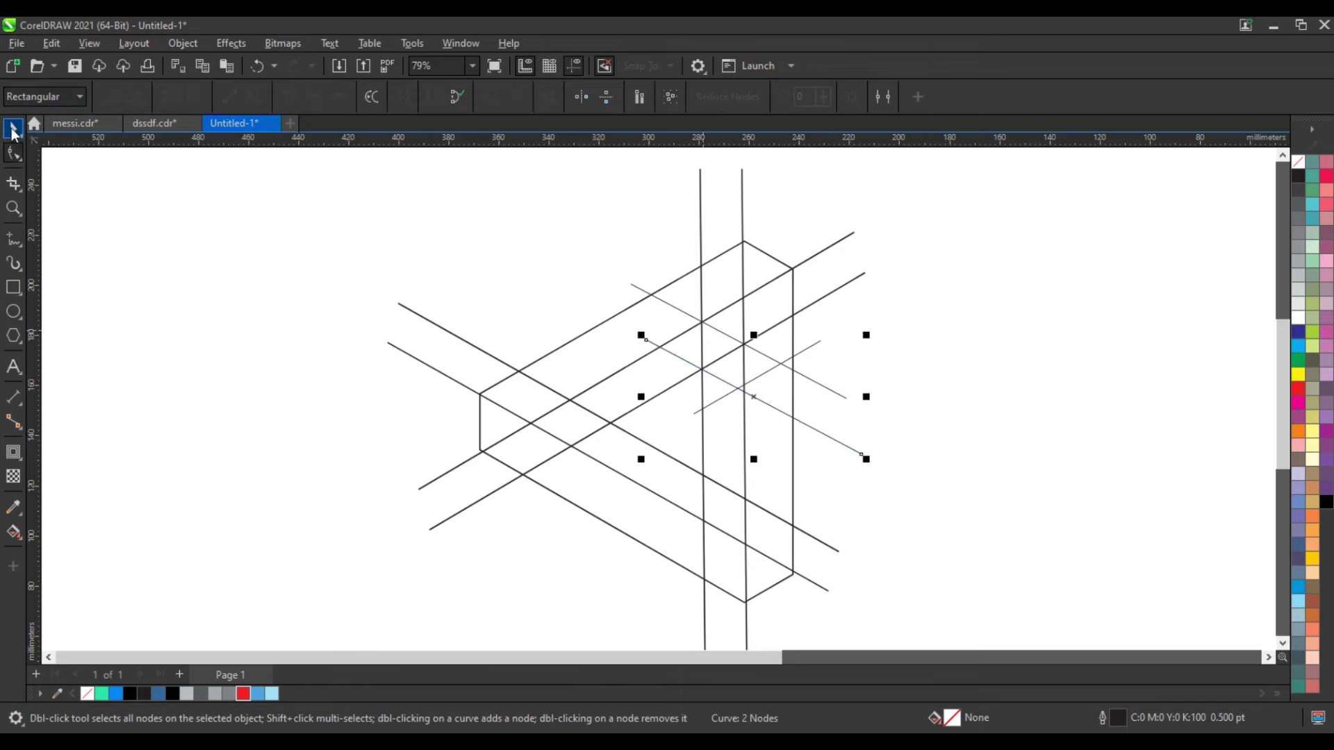
pyautogui.click(806, 350)
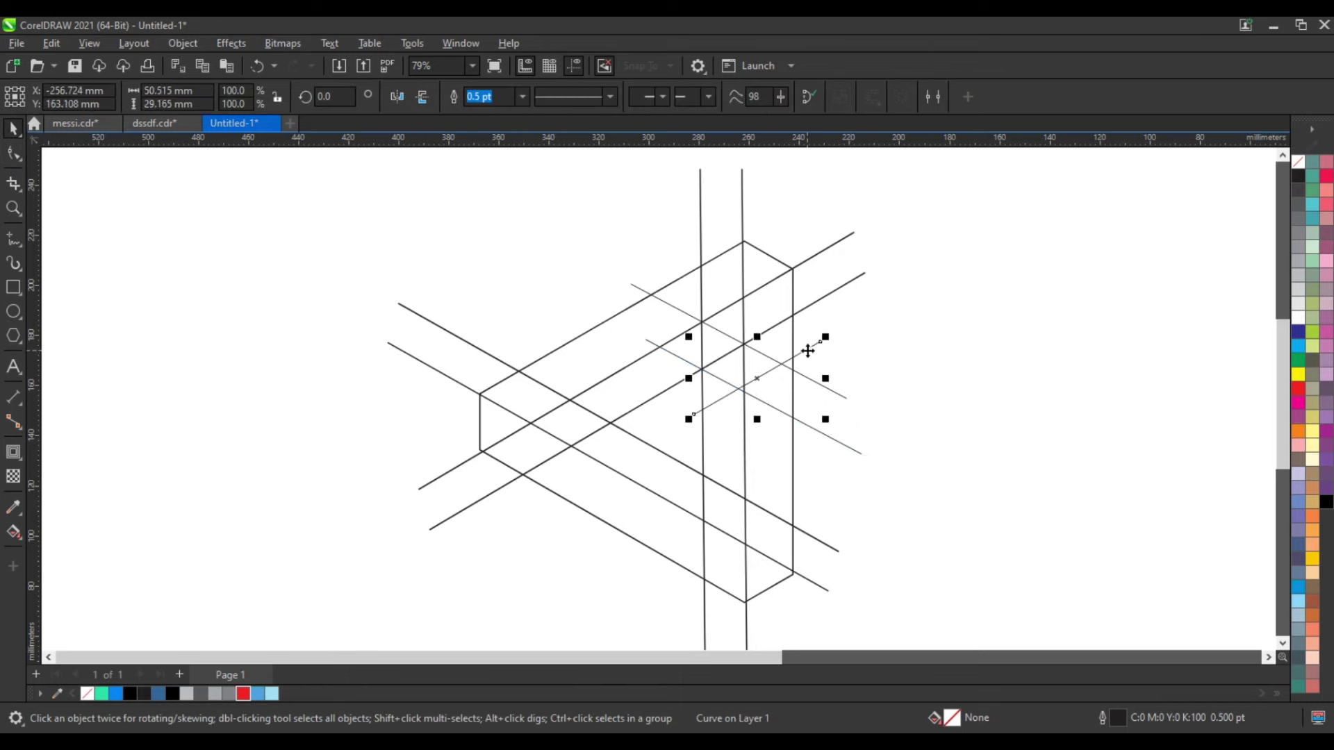
pyautogui.moveTo(806, 351); pyautogui.dragTo(807, 351)
pyautogui.press('Down')
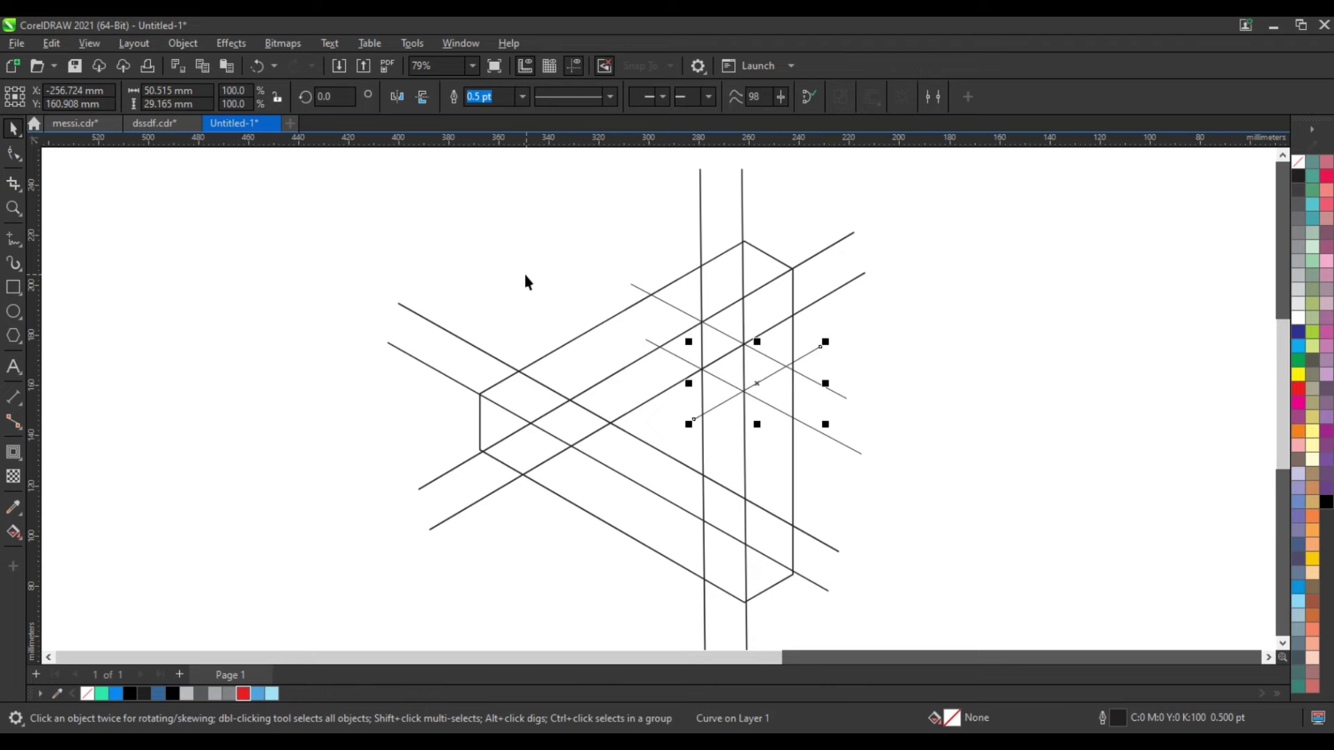
pyautogui.scroll(-1, 524, 275)
pyautogui.scroll(-1, 524, 276)
# Step: Combine all the lines into one curve and set its outline to 0.75 pt
pyautogui.moveTo(321, 174); pyautogui.dragTo(877, 592)
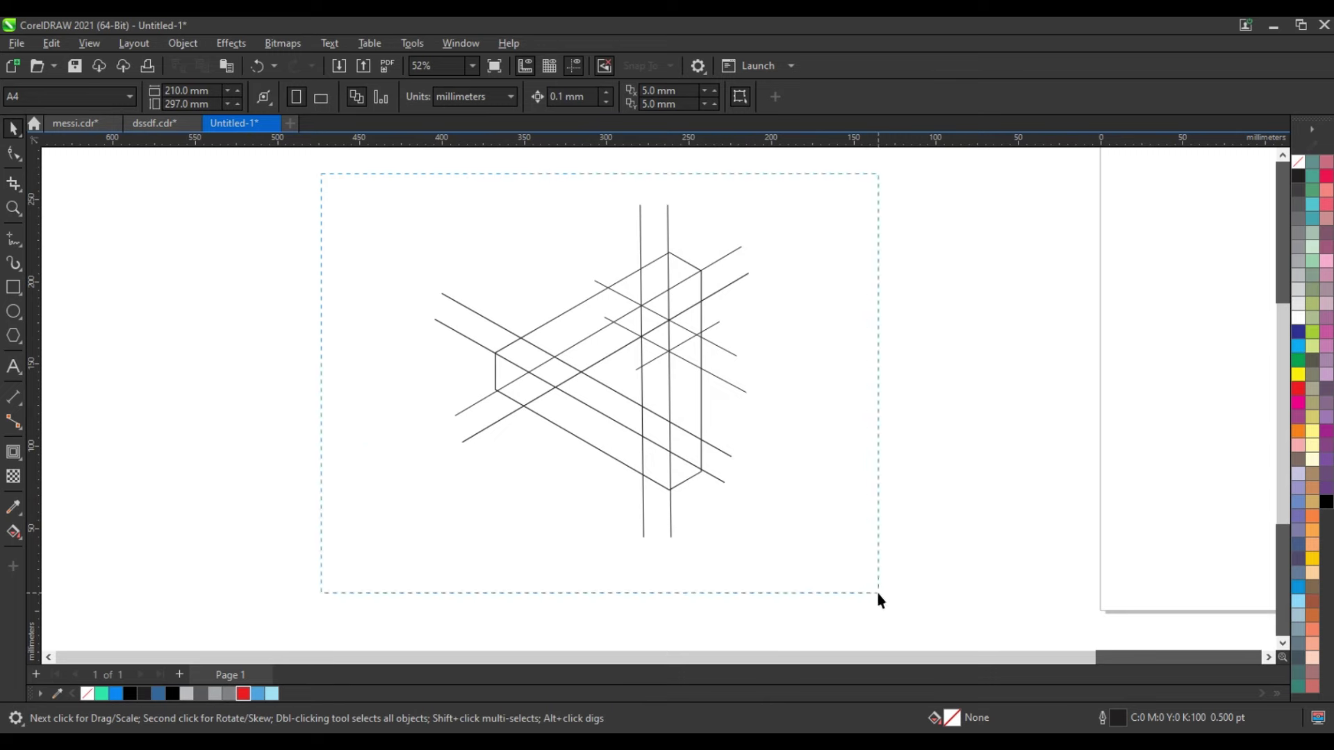
pyautogui.hotkey('shift', 'F2')
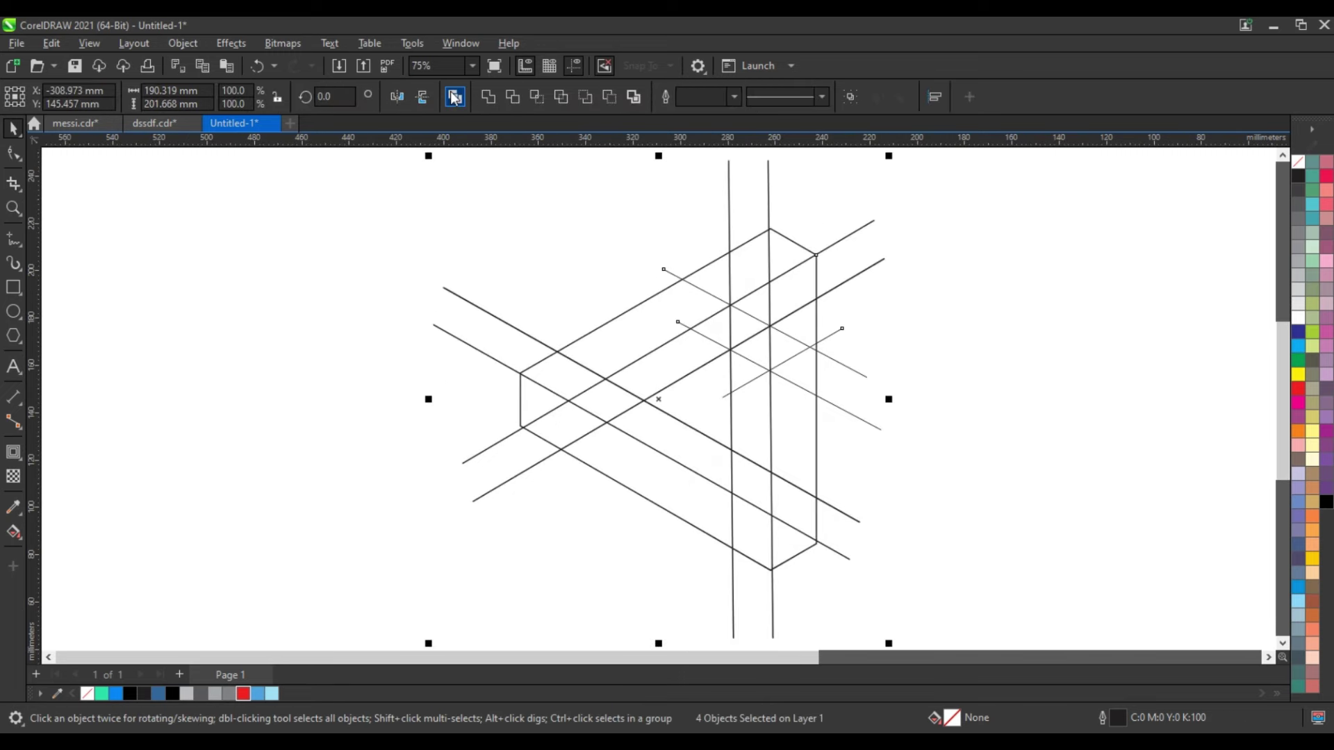
pyautogui.click(453, 97)
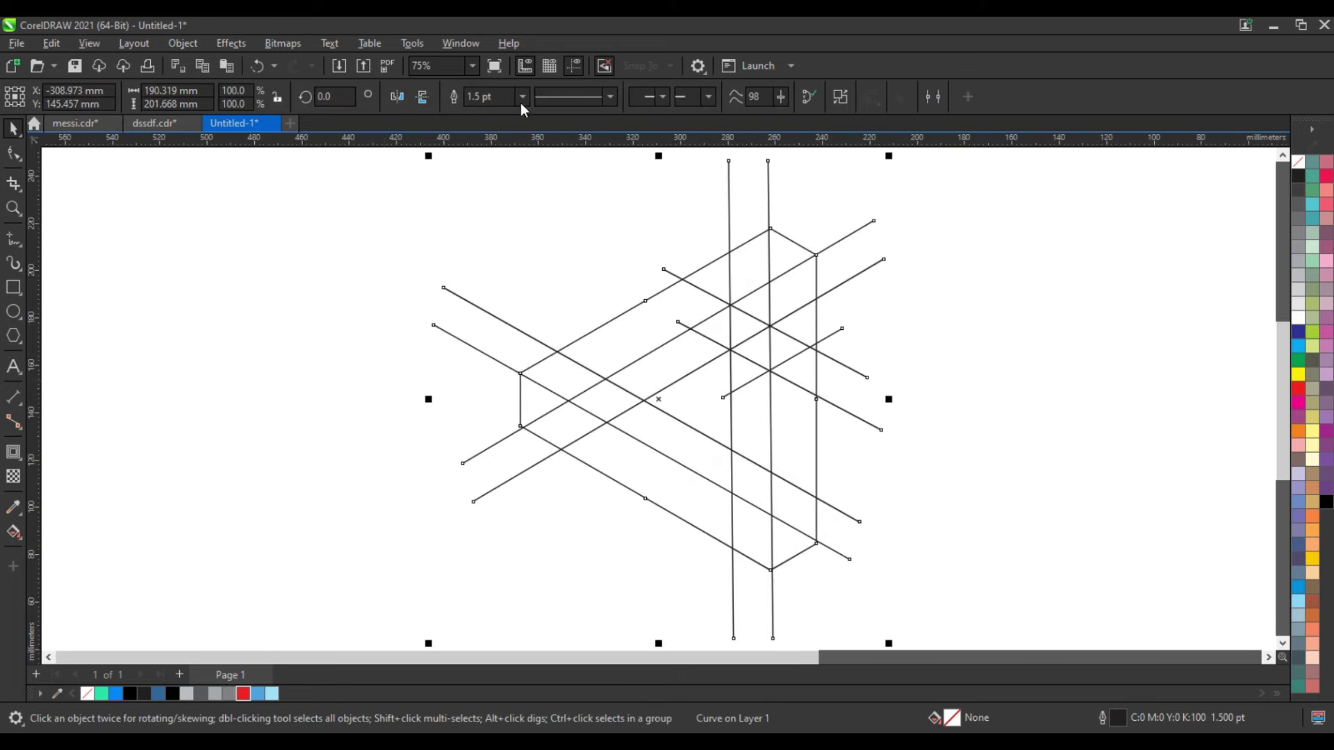
pyautogui.click(522, 101)
pyautogui.click(506, 150)
pyautogui.click(334, 347)
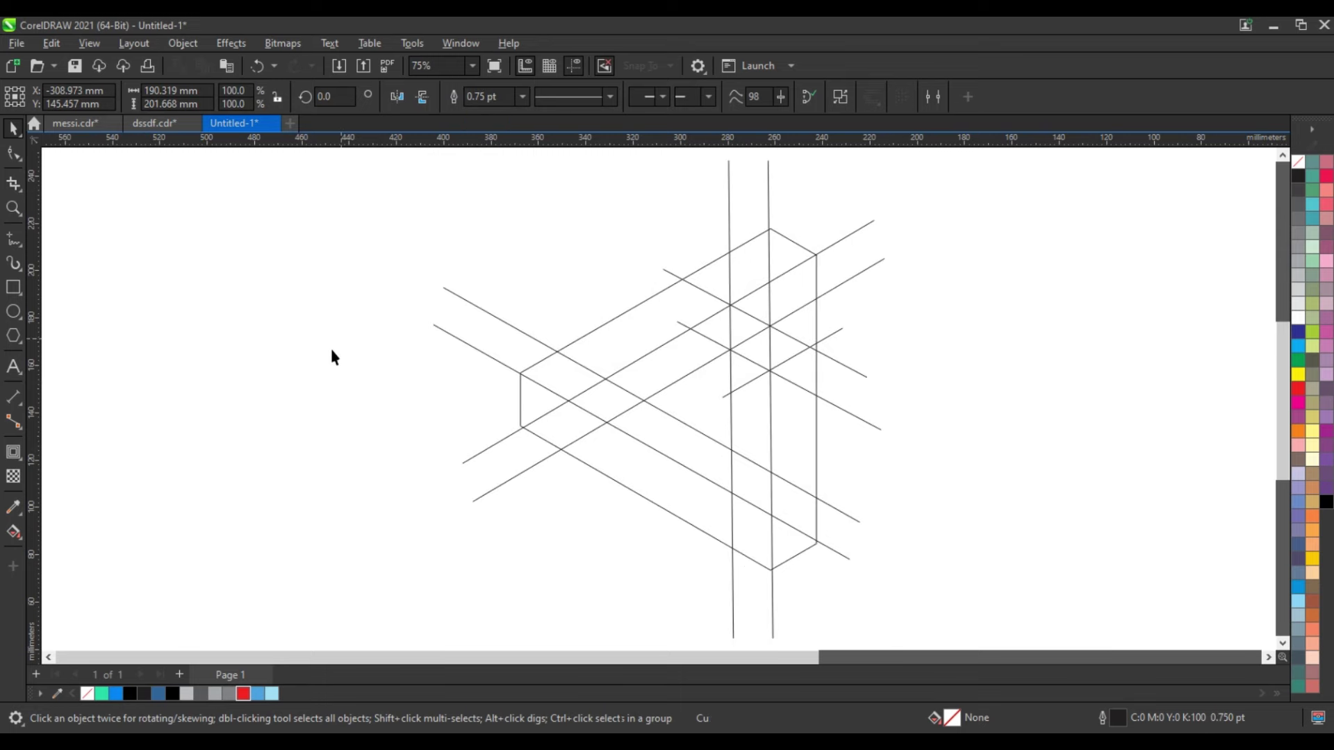
pyautogui.click(21, 540)
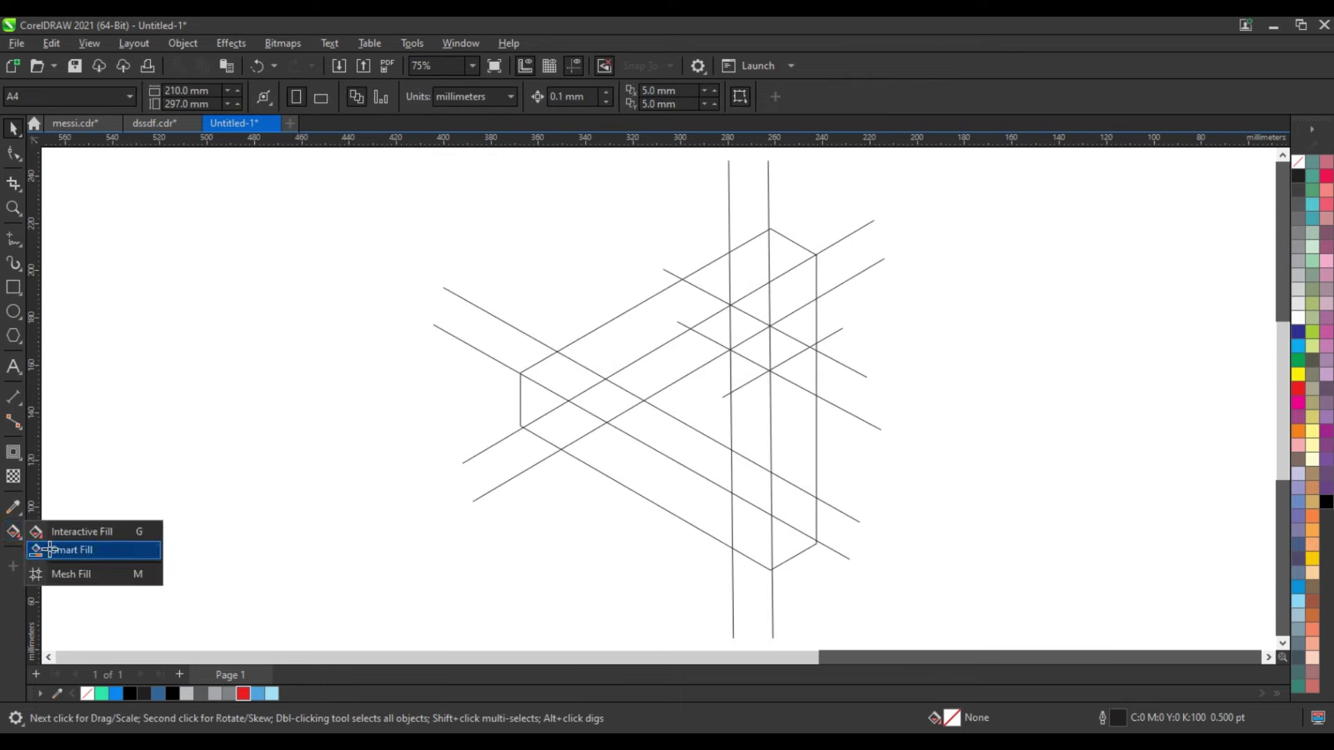
# Step: Smart Fill three lower-arm regions and one upper-arm region with blue
pyautogui.click(48, 551)
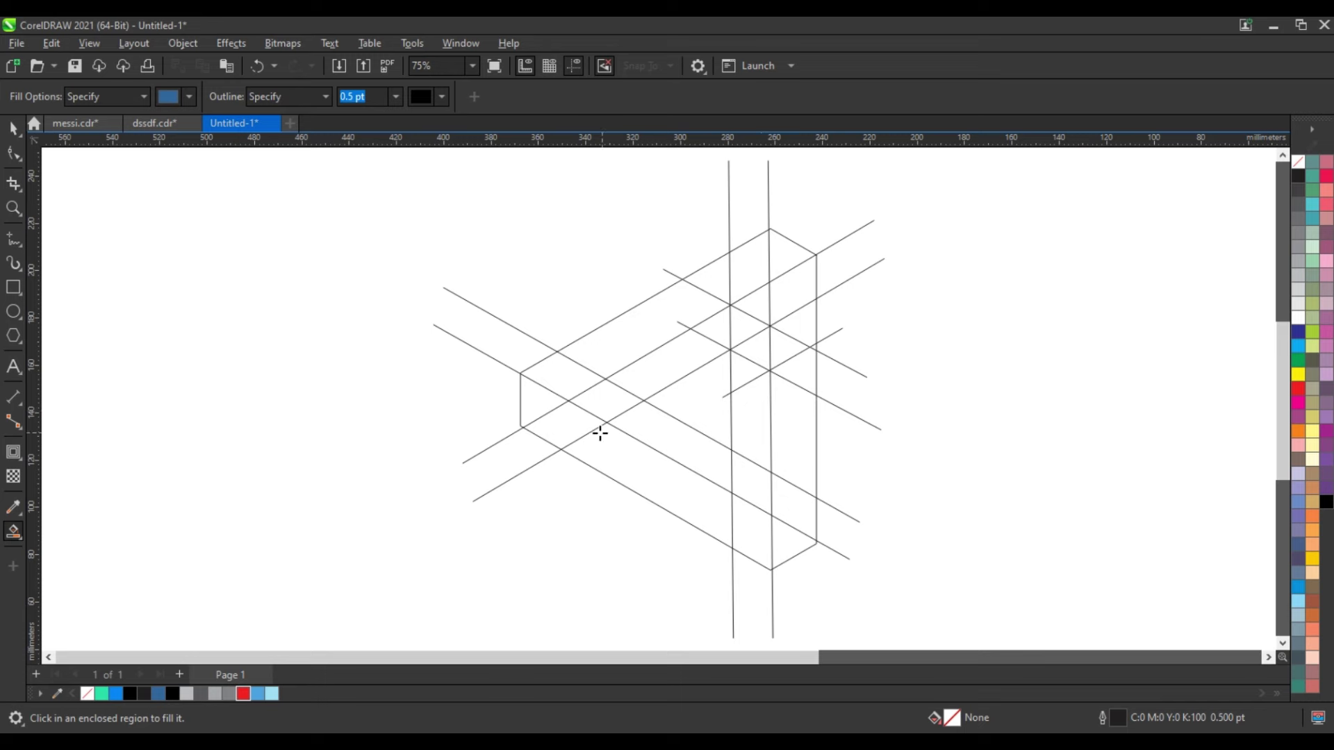
pyautogui.click(708, 449)
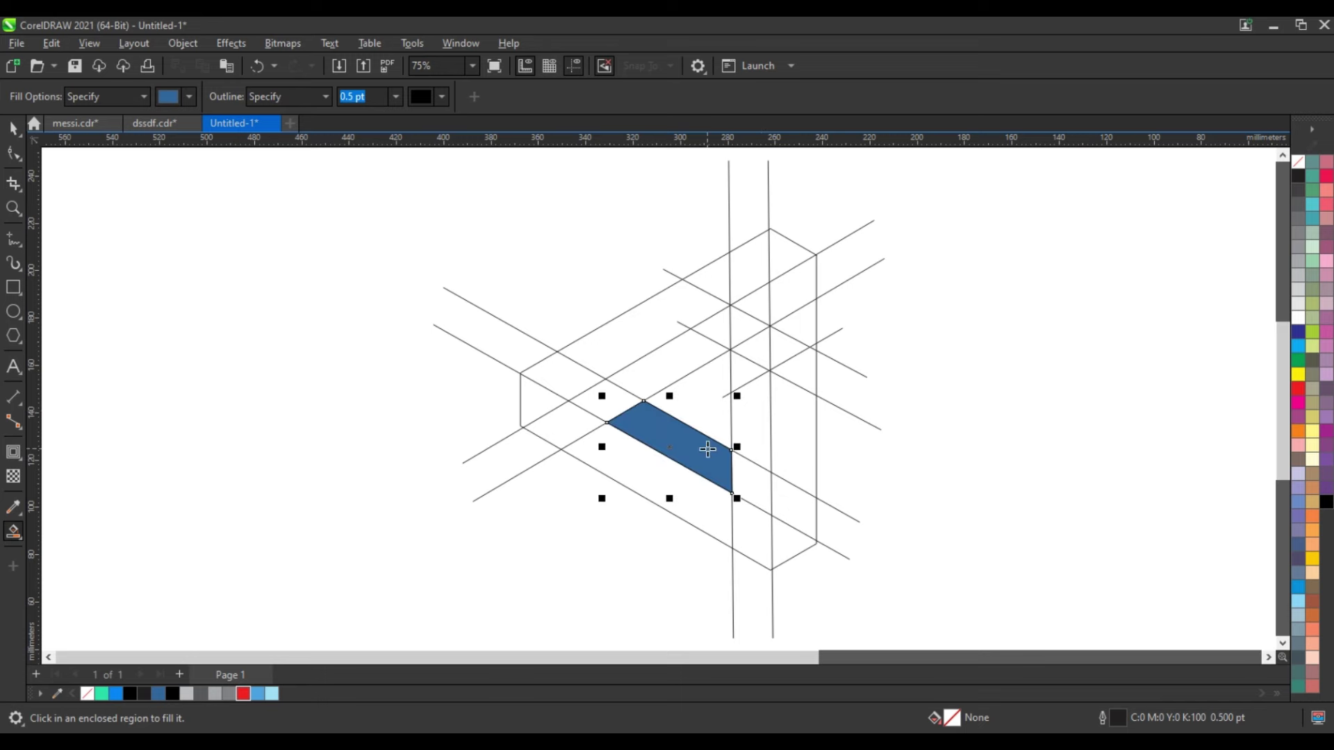
pyautogui.click(605, 410)
pyautogui.click(562, 379)
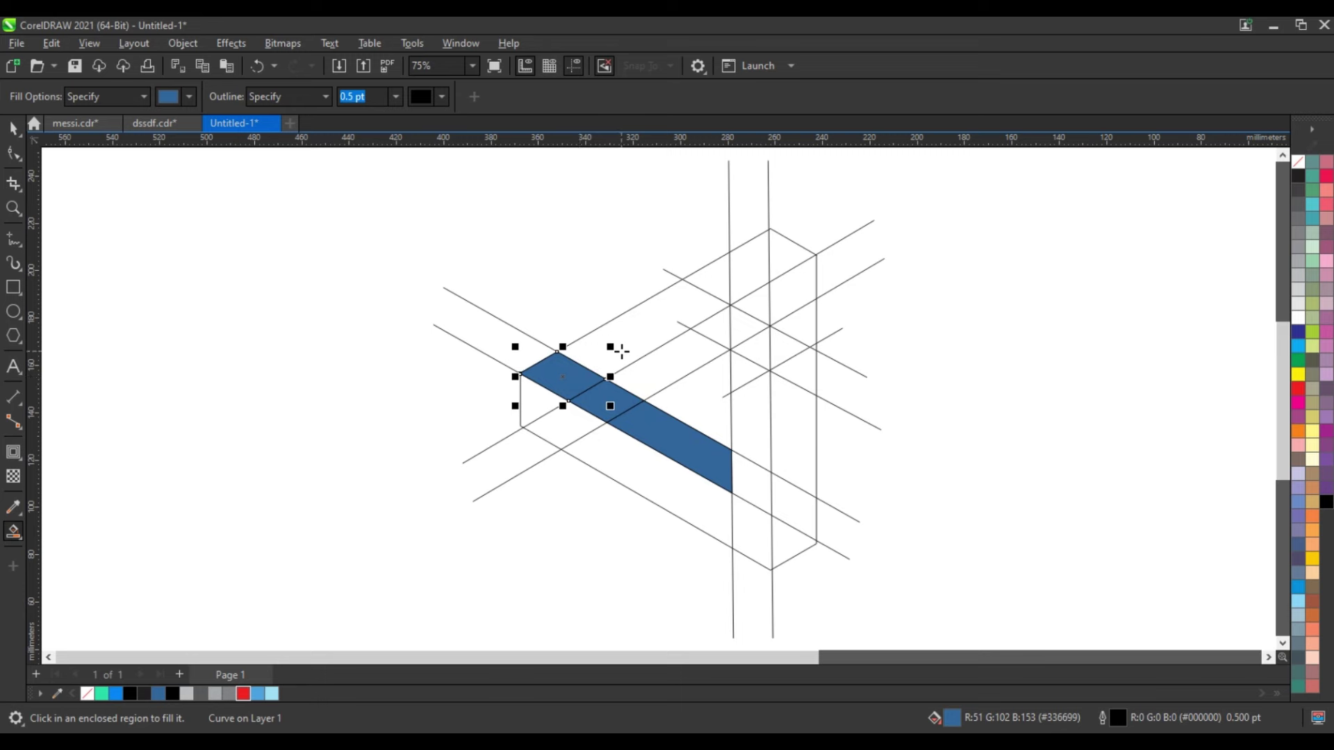
pyautogui.click(622, 351)
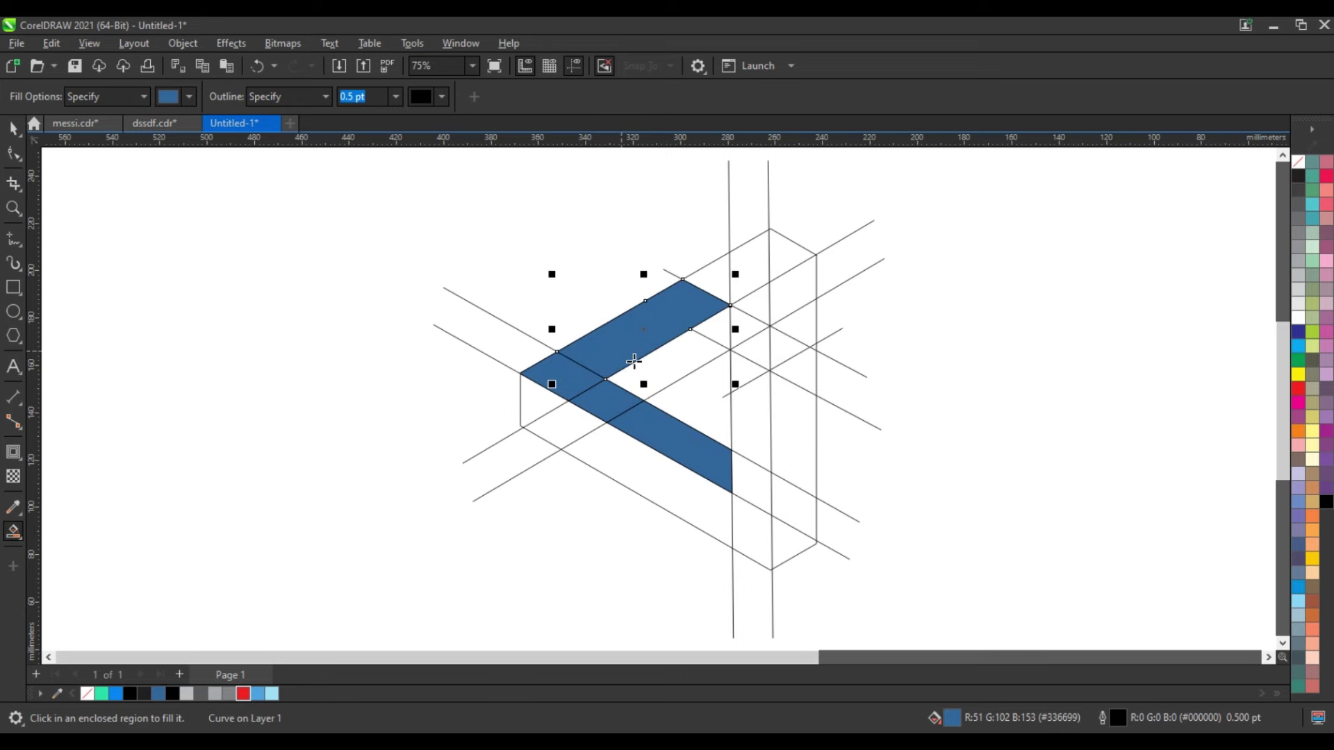
# Step: Weld the filled pieces into one chevron and recolour it 50% grey
pyautogui.press('space')
pyautogui.keyDown('shift'); pyautogui.click(566, 381); pyautogui.keyUp('shift')
pyautogui.keyDown('shift'); pyautogui.click(607, 401); pyautogui.keyUp('shift')
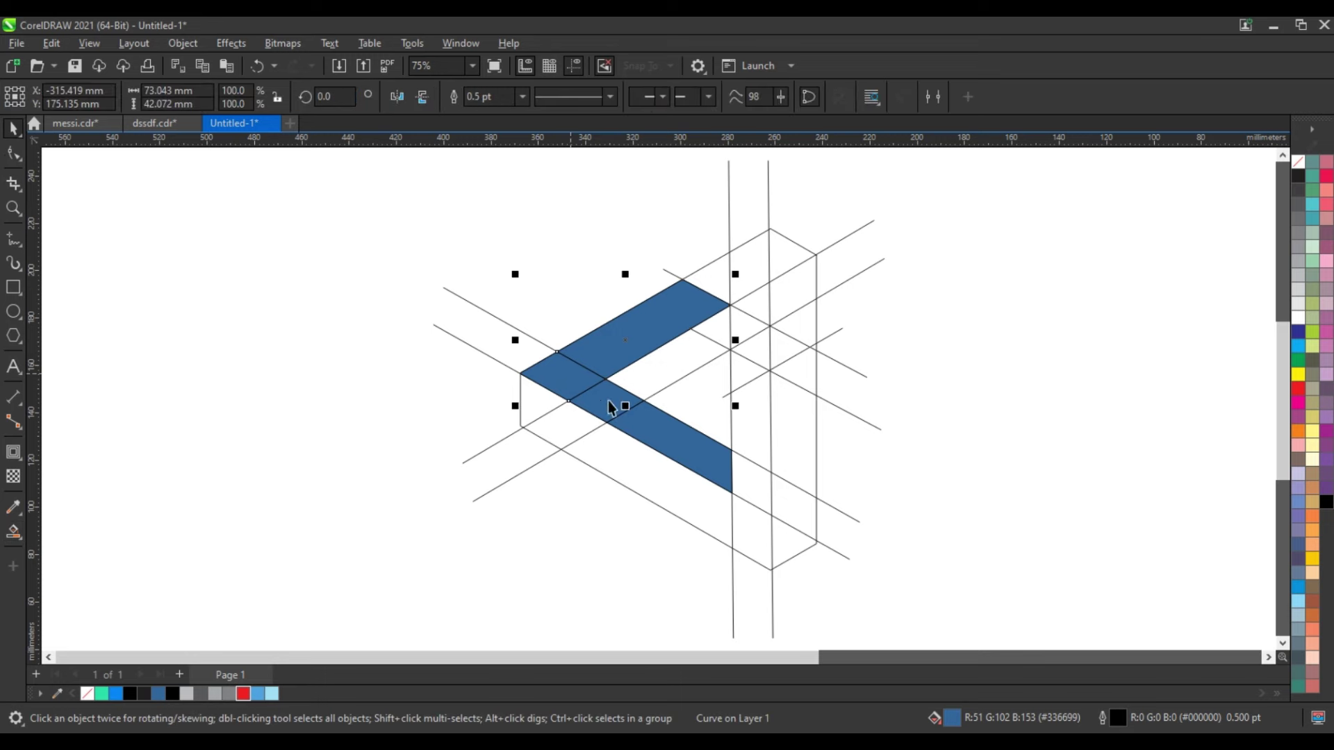
pyautogui.click(489, 97)
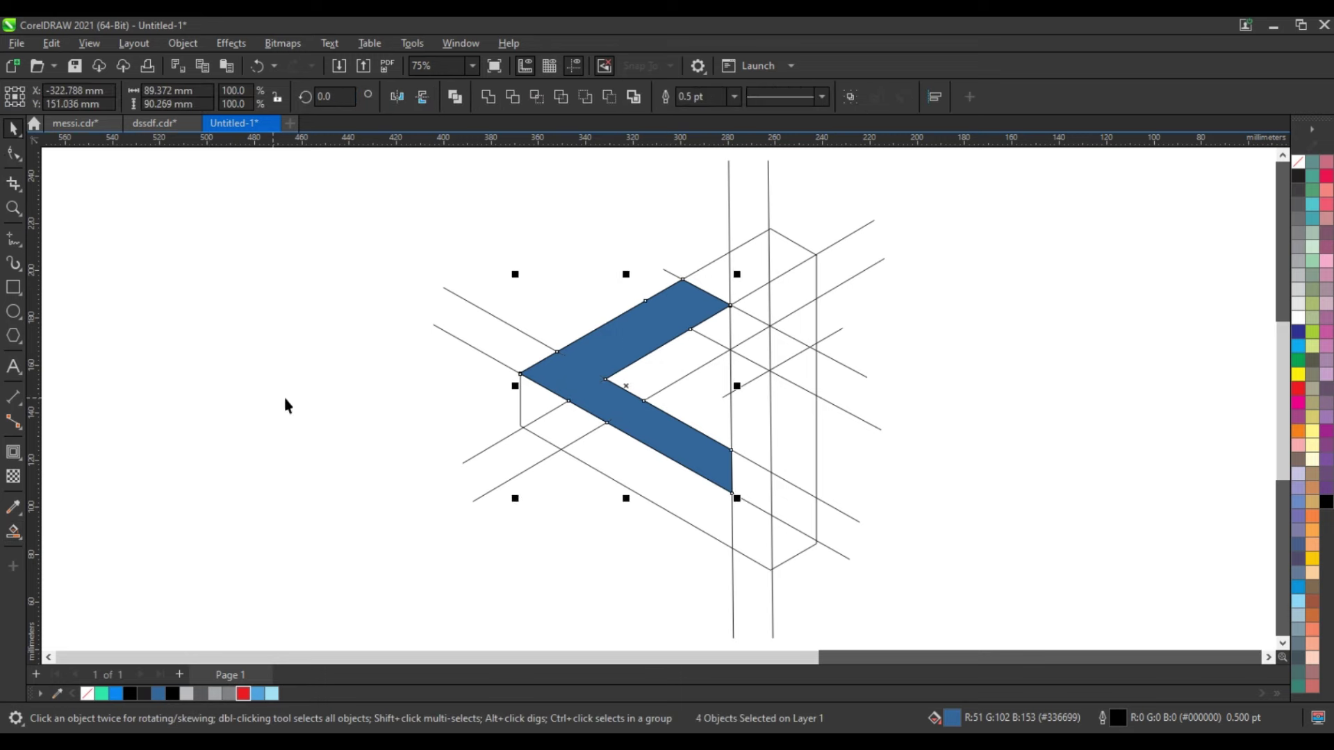
pyautogui.click(1298, 246)
pyautogui.click(1056, 354)
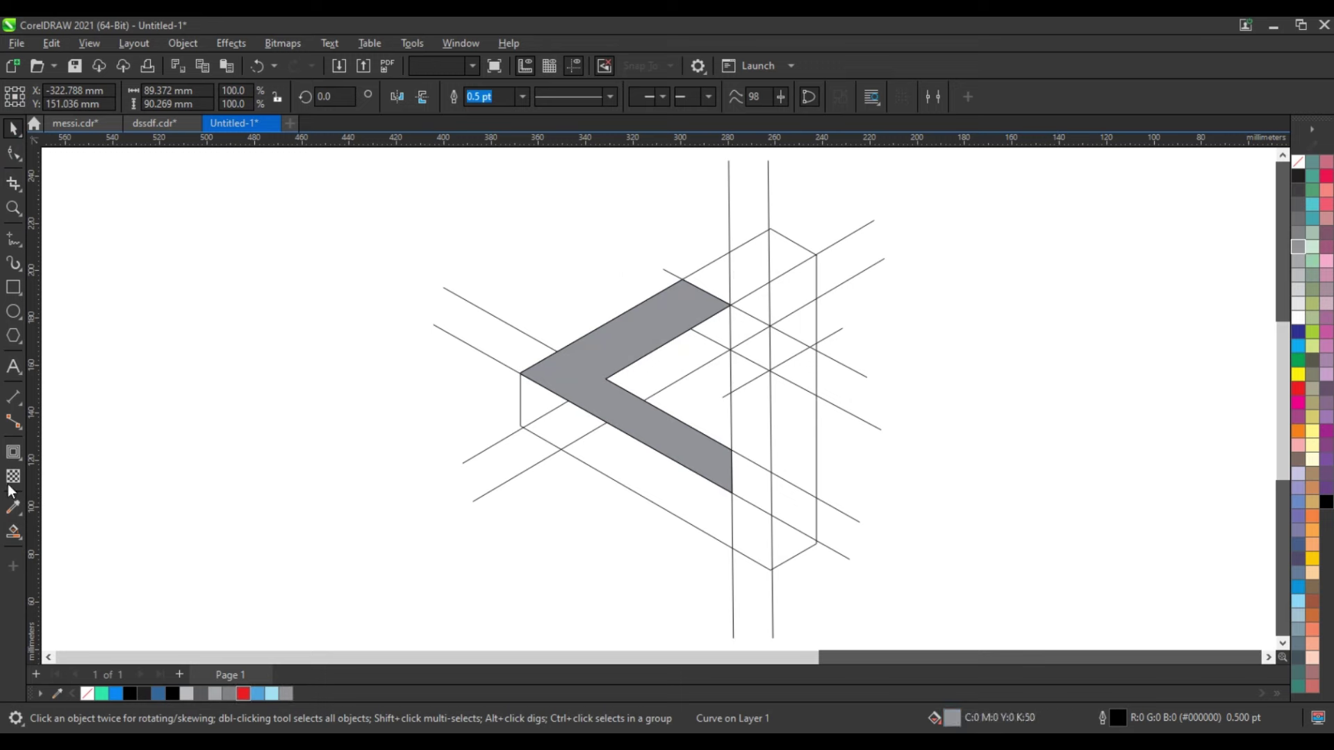
# Step: Fill the upper arm's inner parallelogram and adjoining region, combine them, and make them 20% grey
pyautogui.click(18, 530)
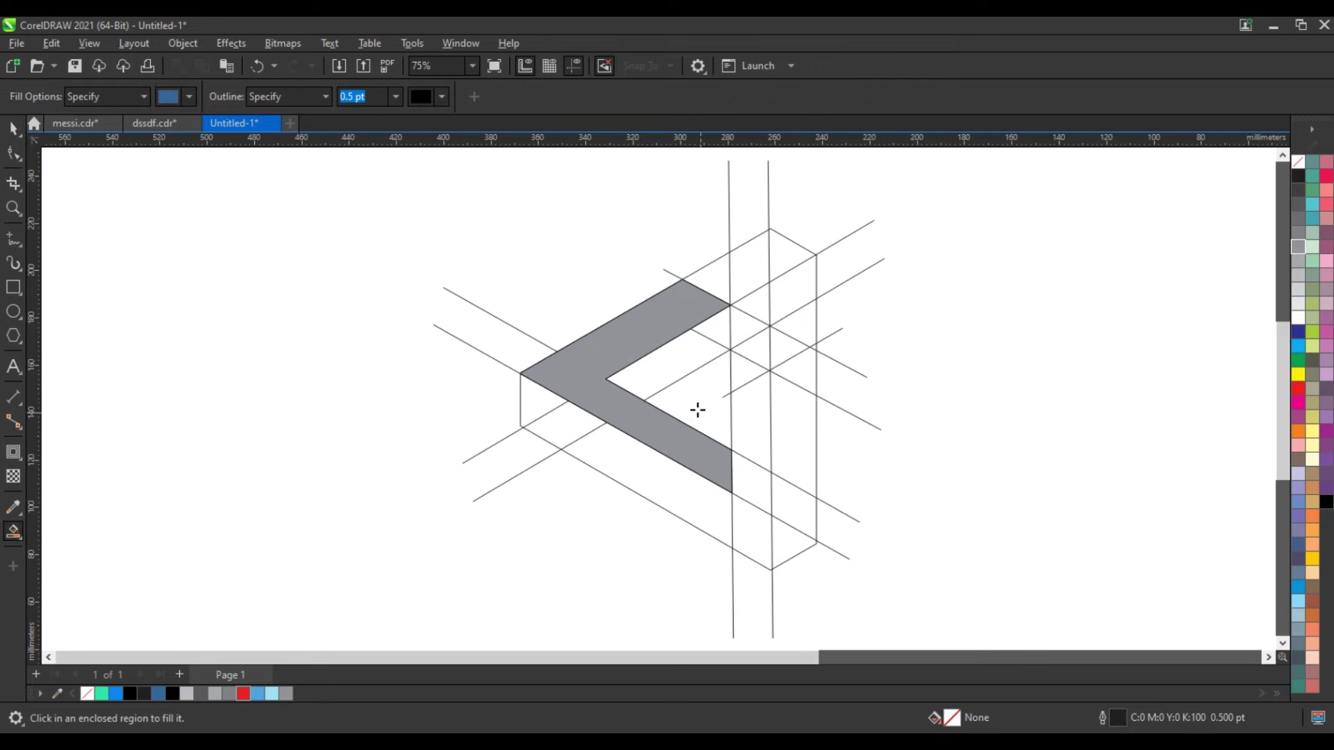
pyautogui.click(661, 373)
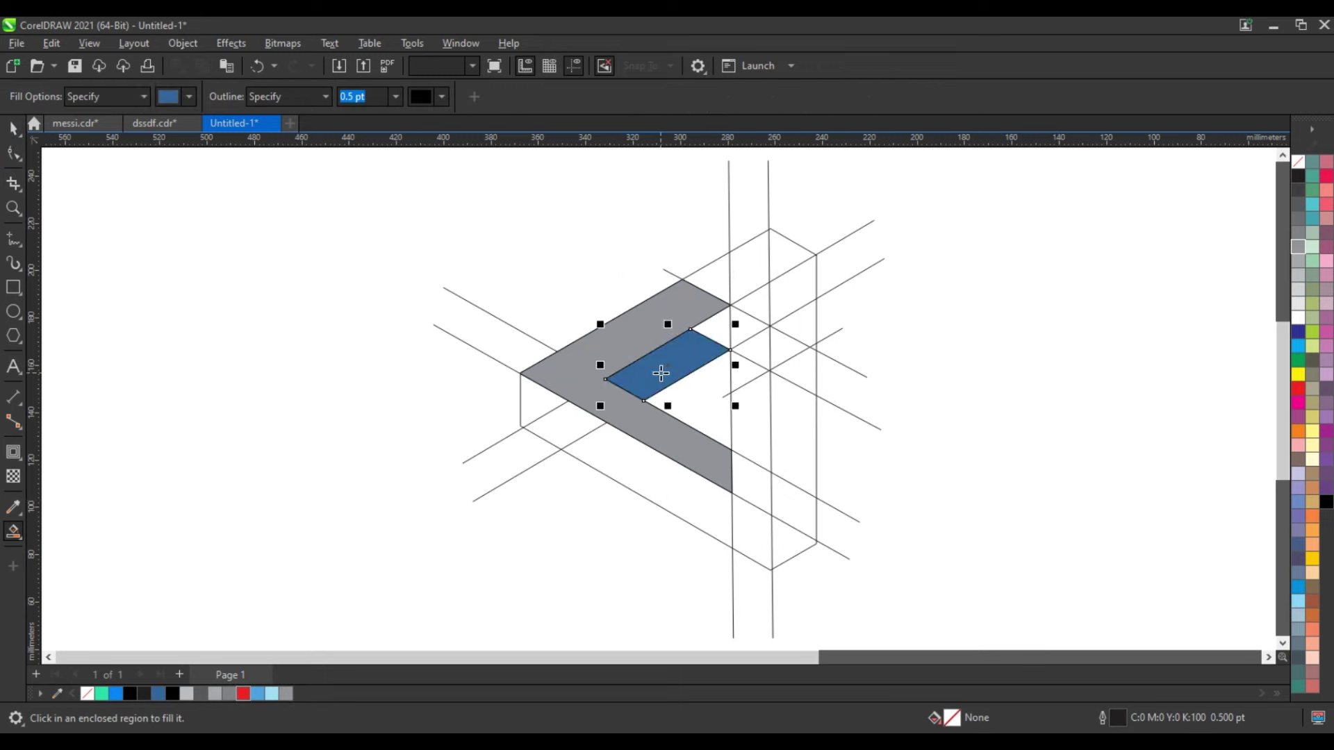
pyautogui.click(719, 335)
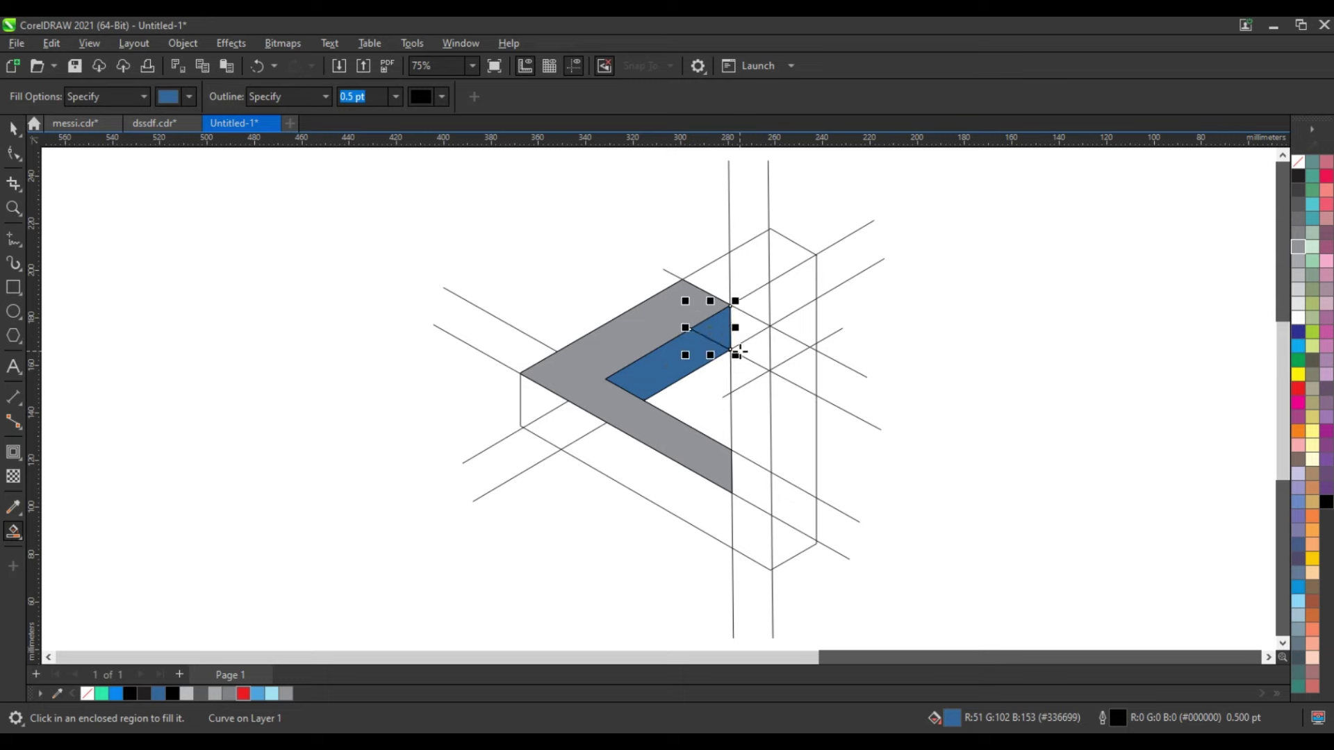
pyautogui.press('space')
pyautogui.press('space')
pyautogui.keyDown('shift'); pyautogui.click(657, 380); pyautogui.keyUp('shift')
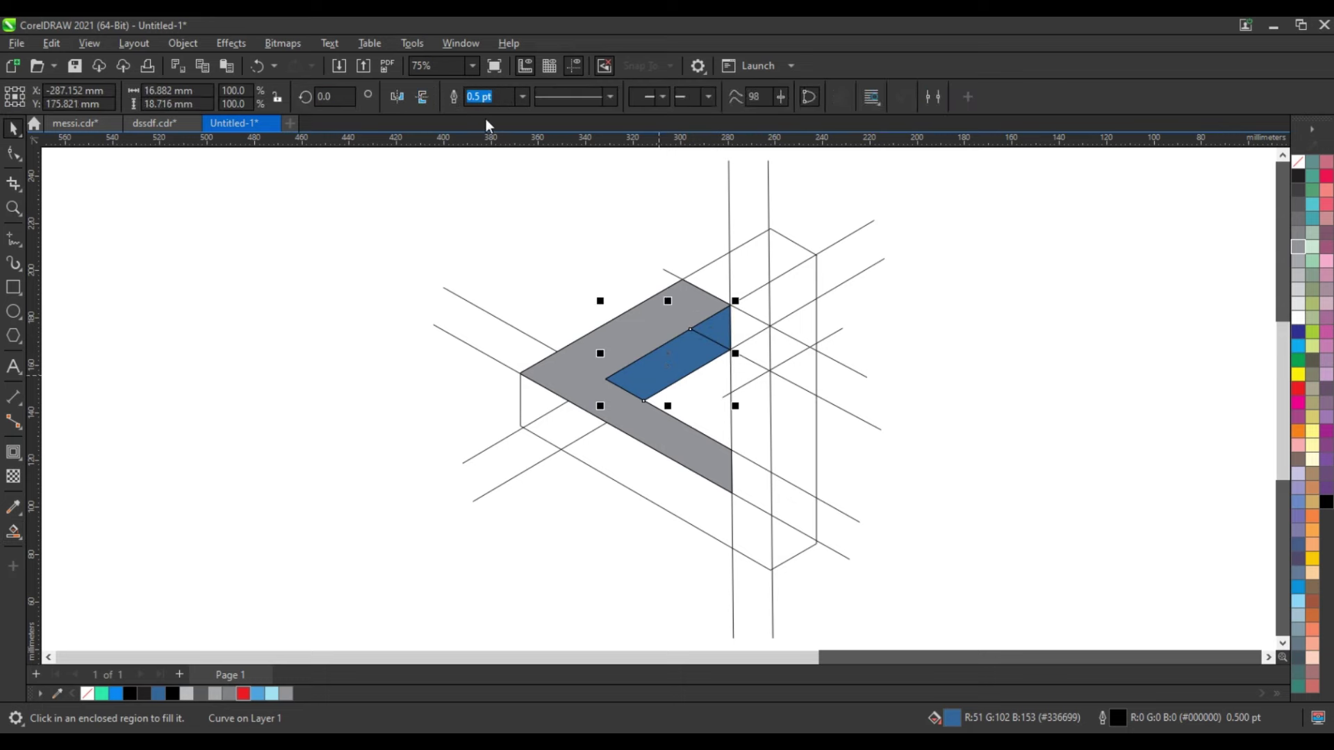
pyautogui.hotkey('ctrl', 'l')
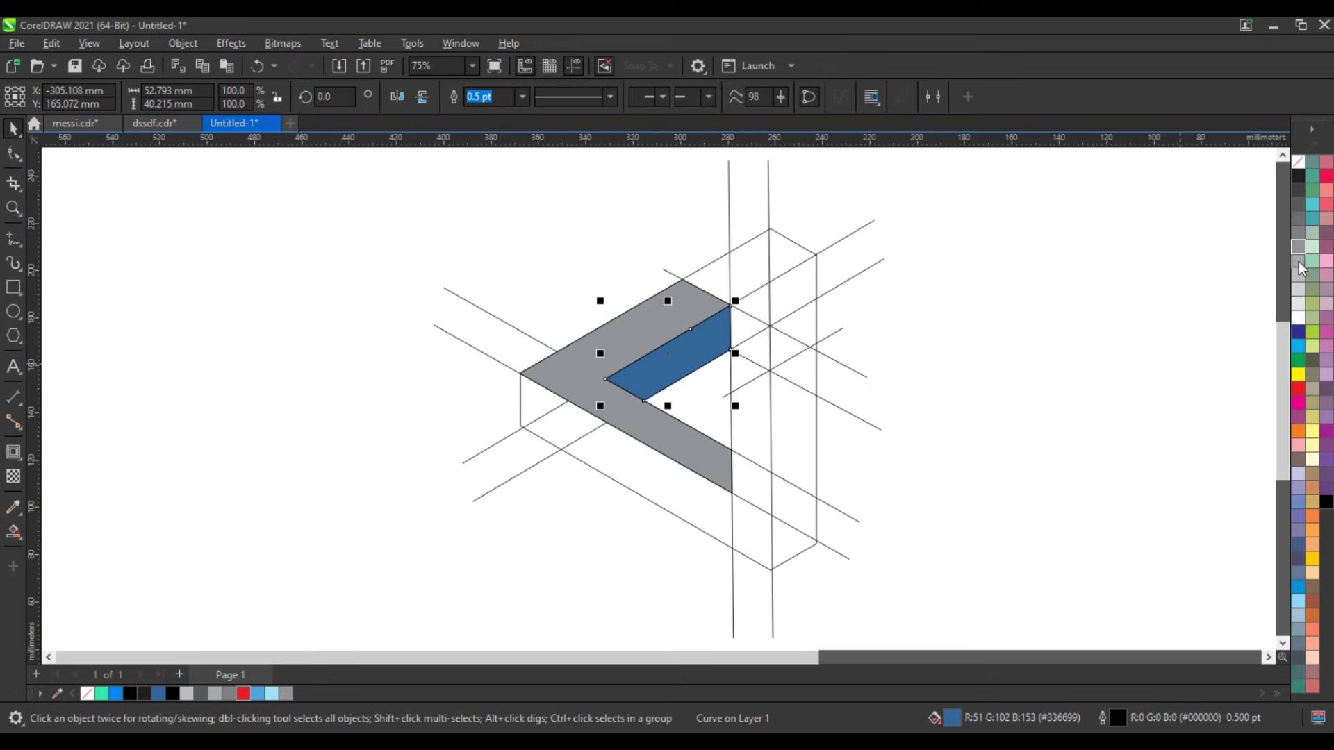
pyautogui.click(1300, 278)
pyautogui.click(1049, 352)
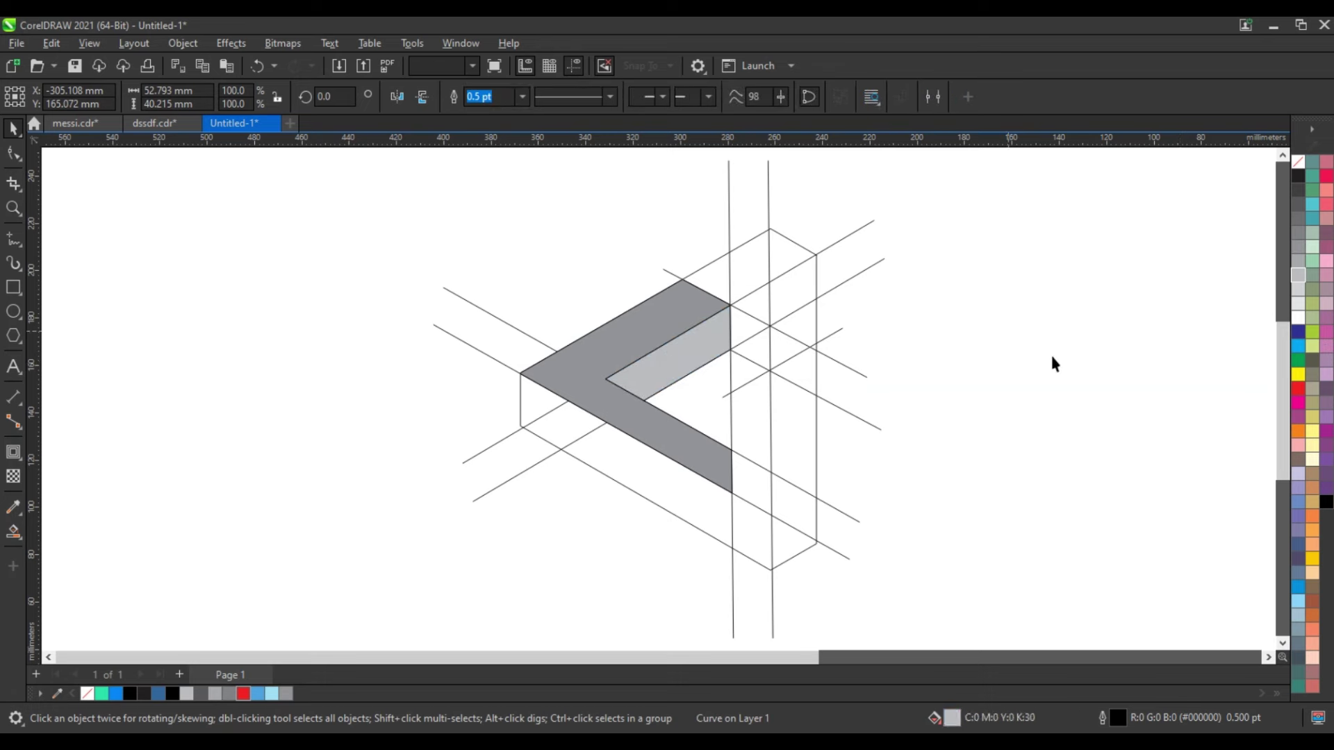
# Step: Fill the top-corner regions, weld them into one top face, and make it light grey
pyautogui.click(15, 532)
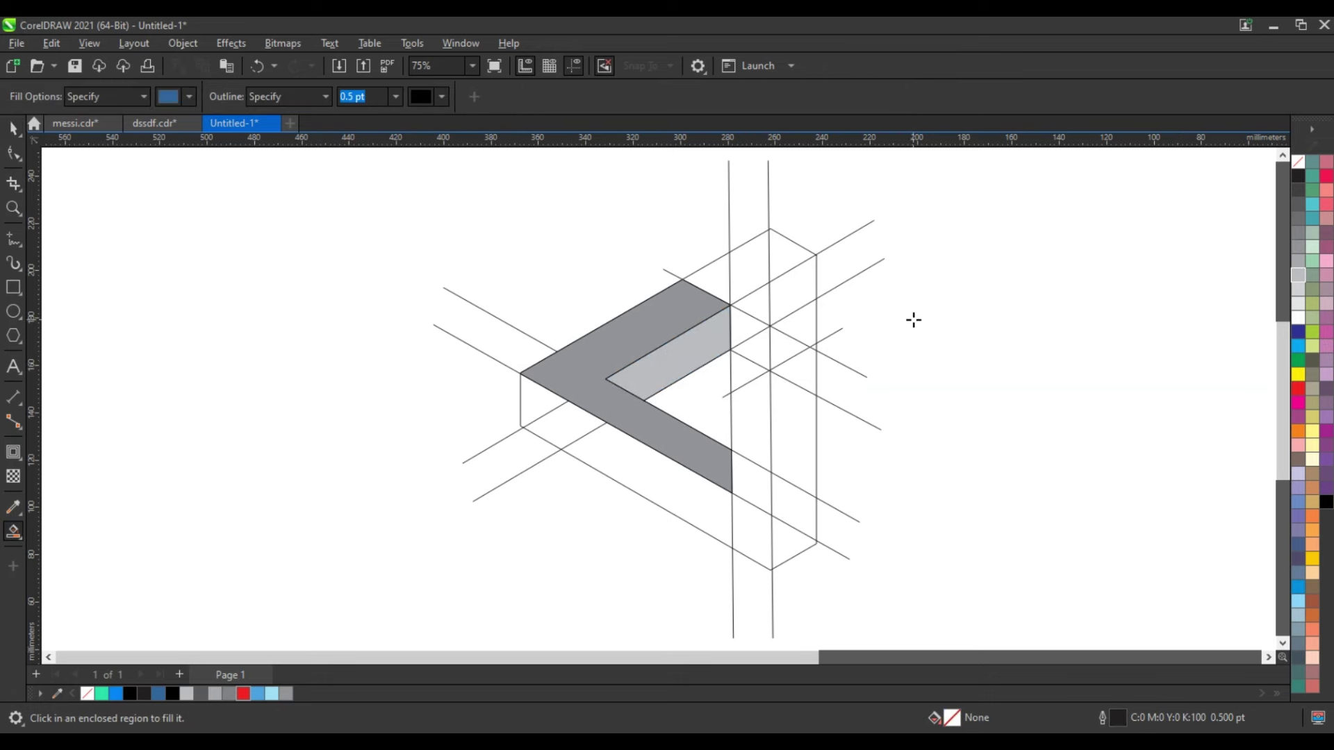
pyautogui.click(704, 276)
pyautogui.click(757, 265)
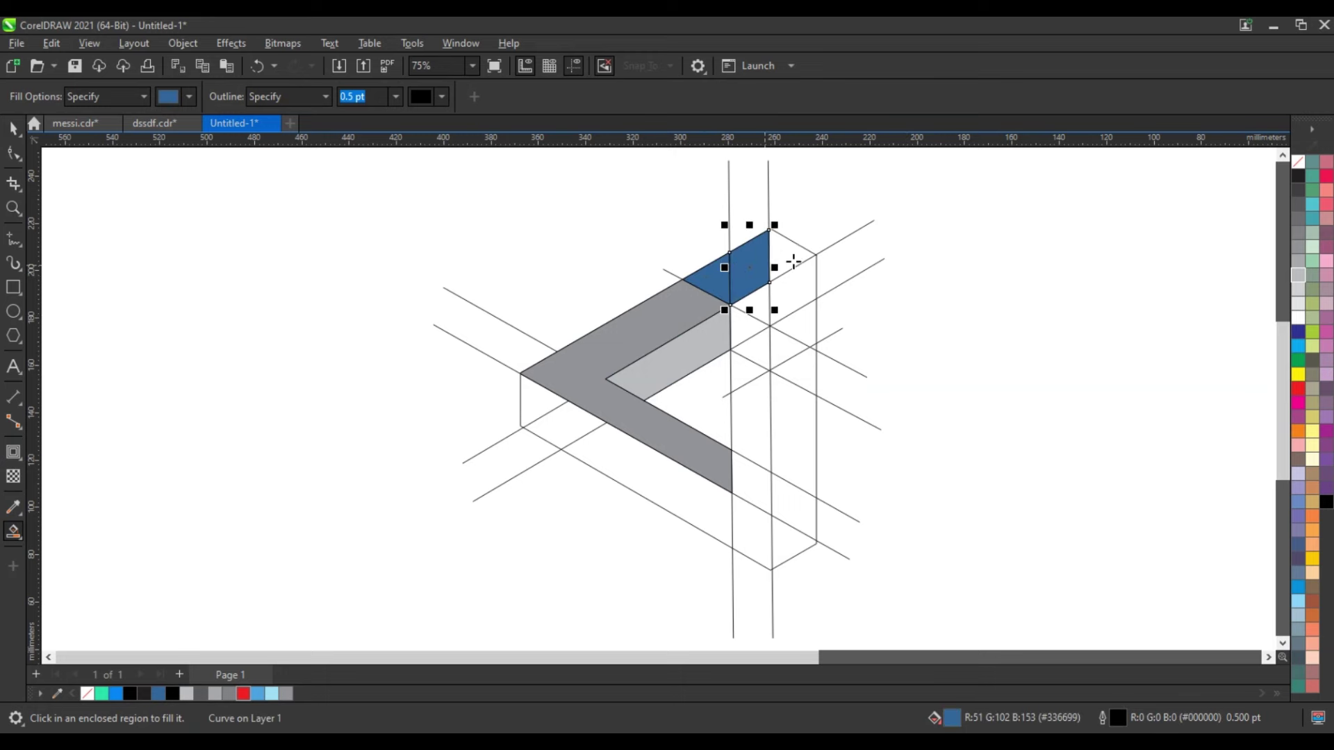
pyautogui.click(793, 261)
pyautogui.click(14, 129)
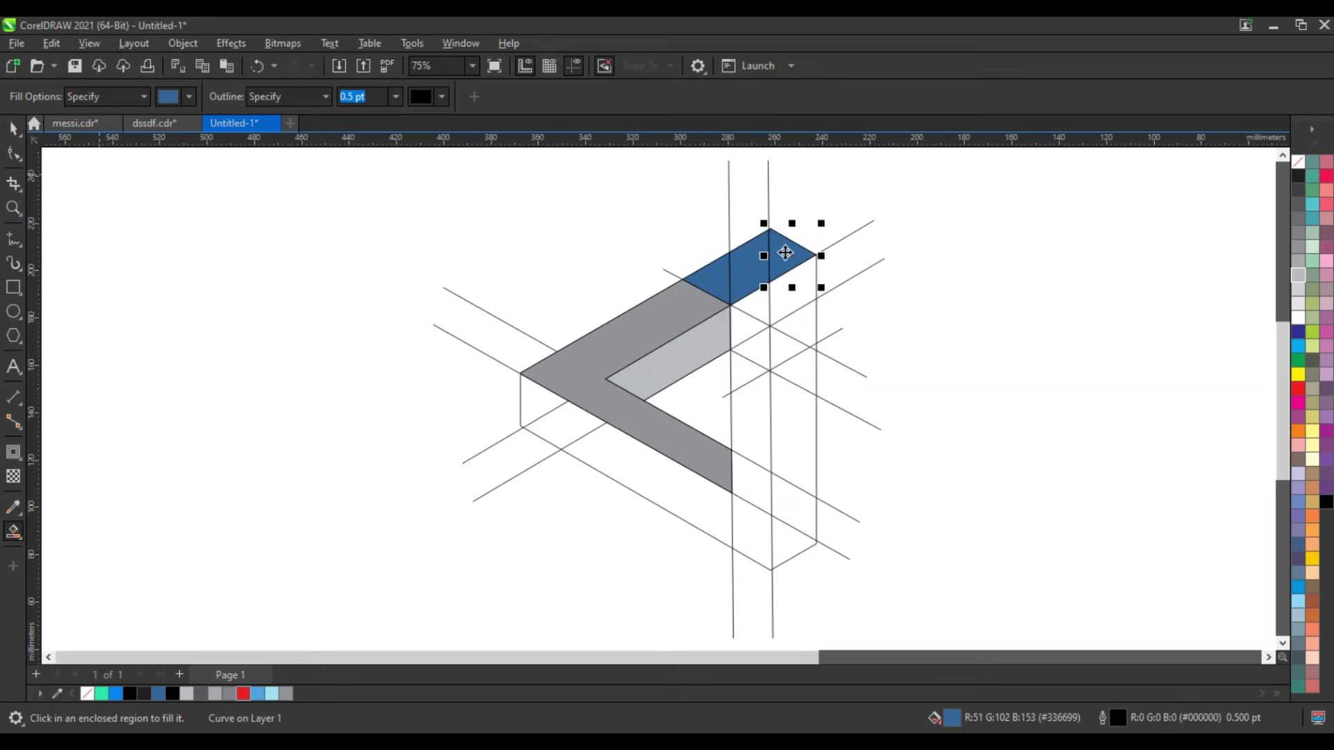
pyautogui.click(764, 259)
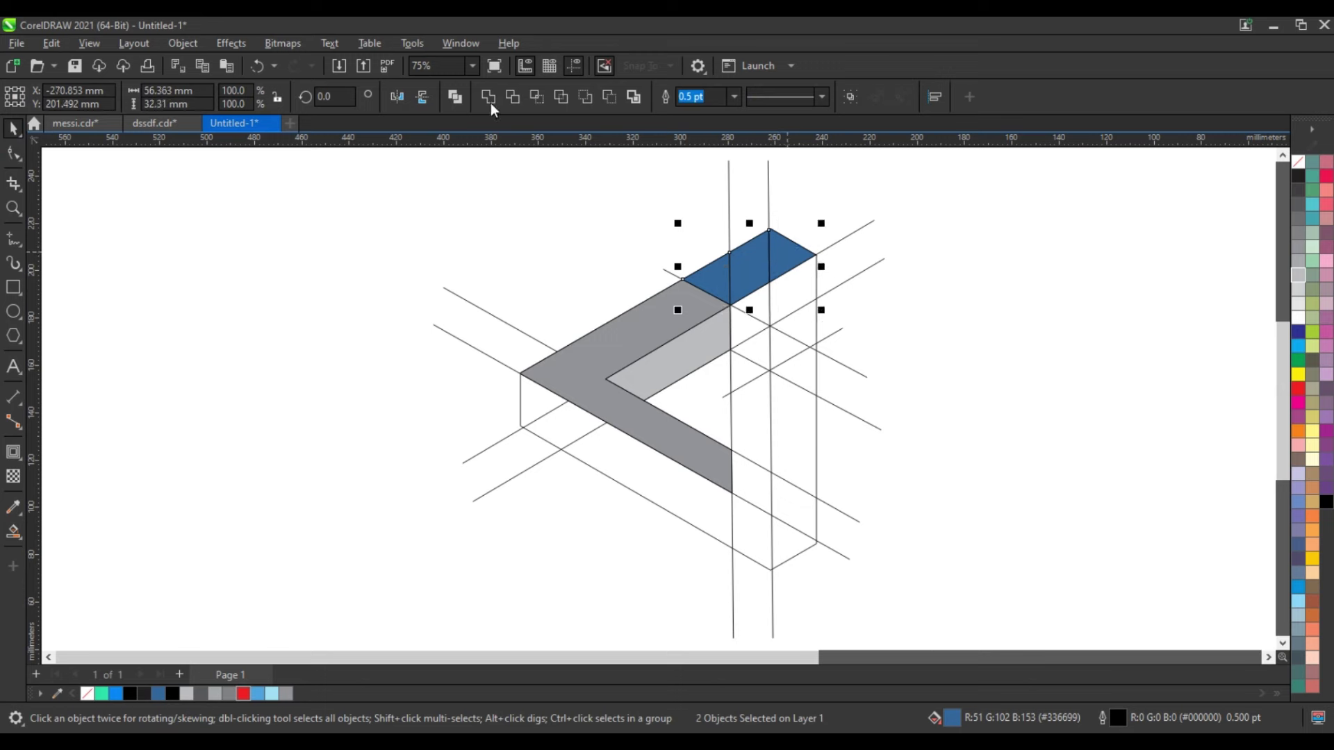
pyautogui.click(489, 97)
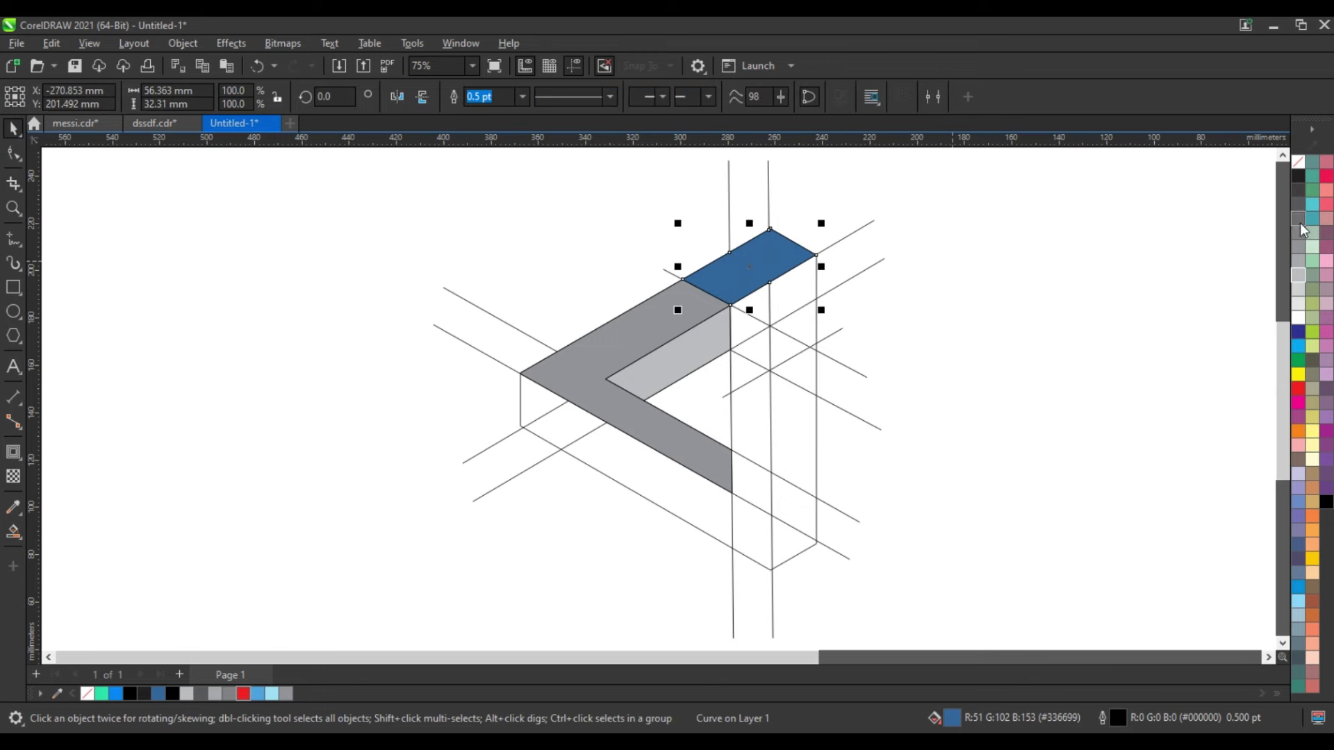
pyautogui.click(1298, 304)
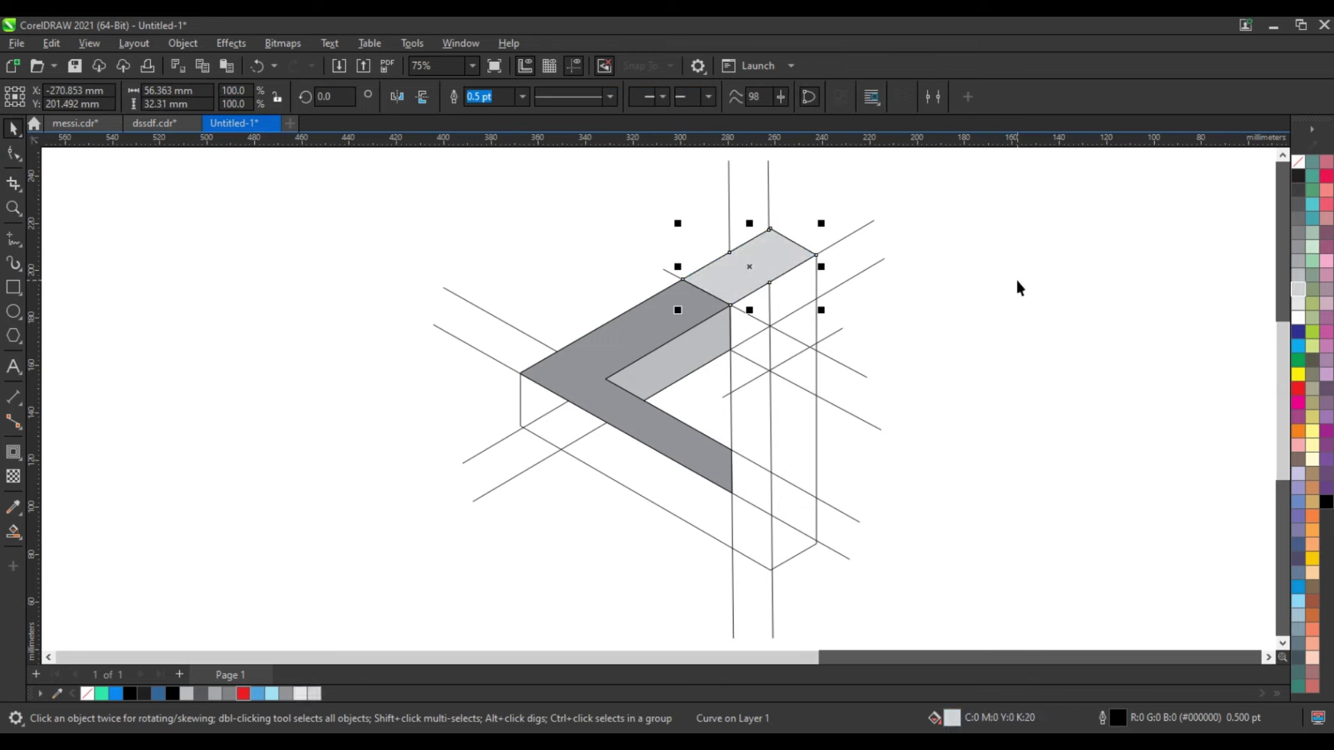
# Step: Smart-fill the corner block's side-face regions, weld the five pieces into one, and colour it grey
pyautogui.press('g')
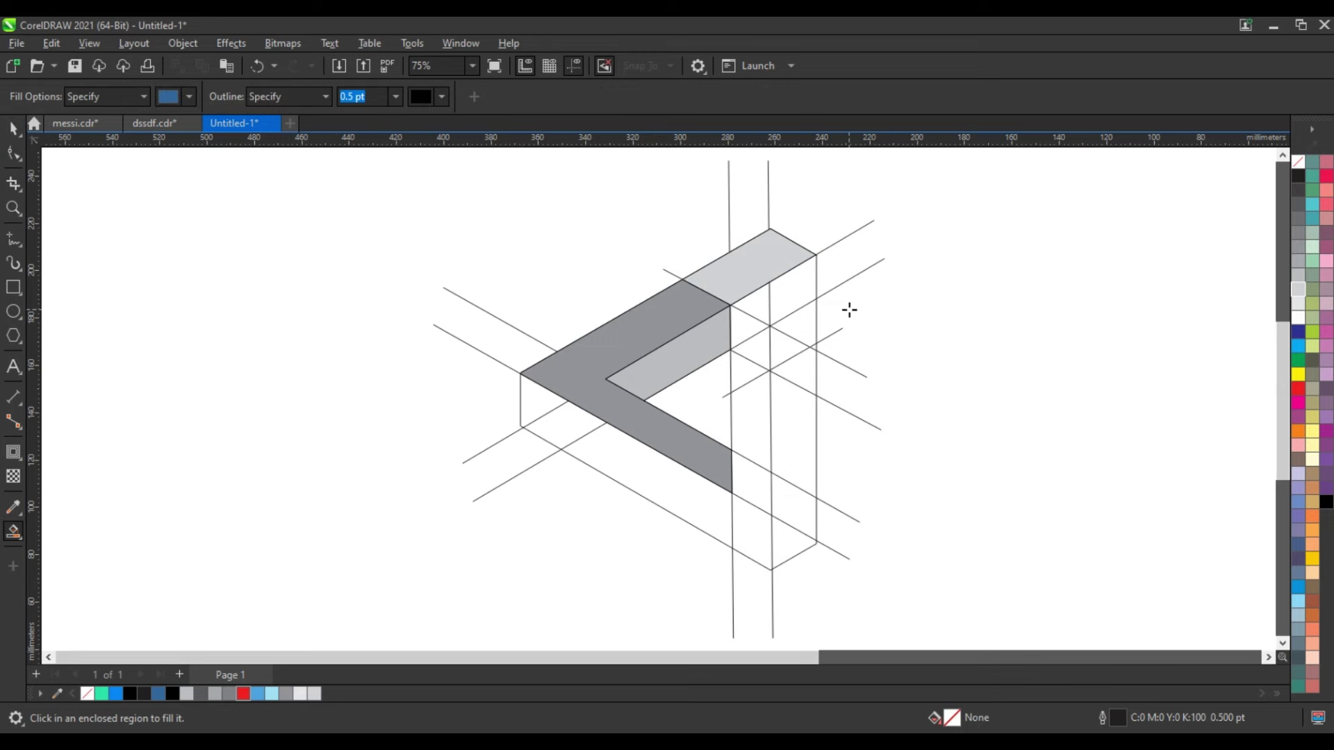
pyautogui.click(744, 319)
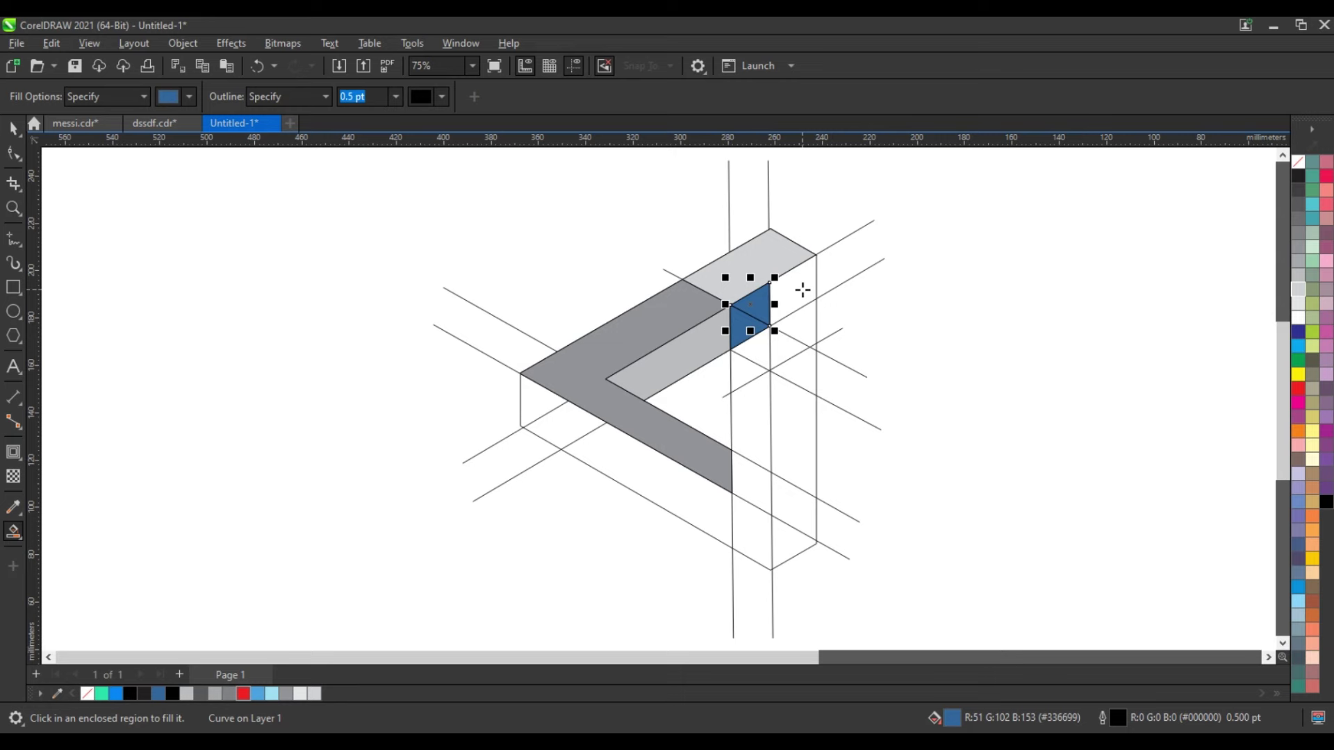
pyautogui.click(802, 289)
pyautogui.click(799, 318)
pyautogui.click(795, 347)
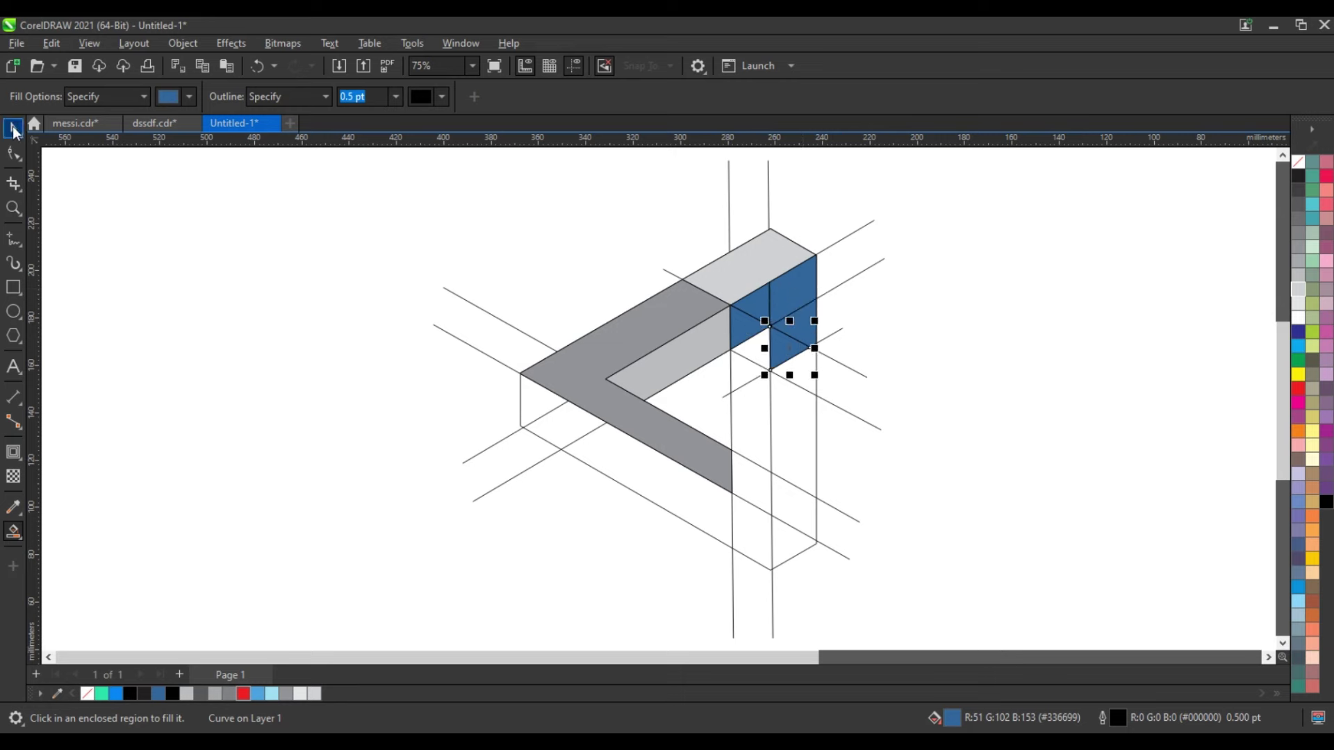
pyautogui.press('Escape')
pyautogui.press('space')
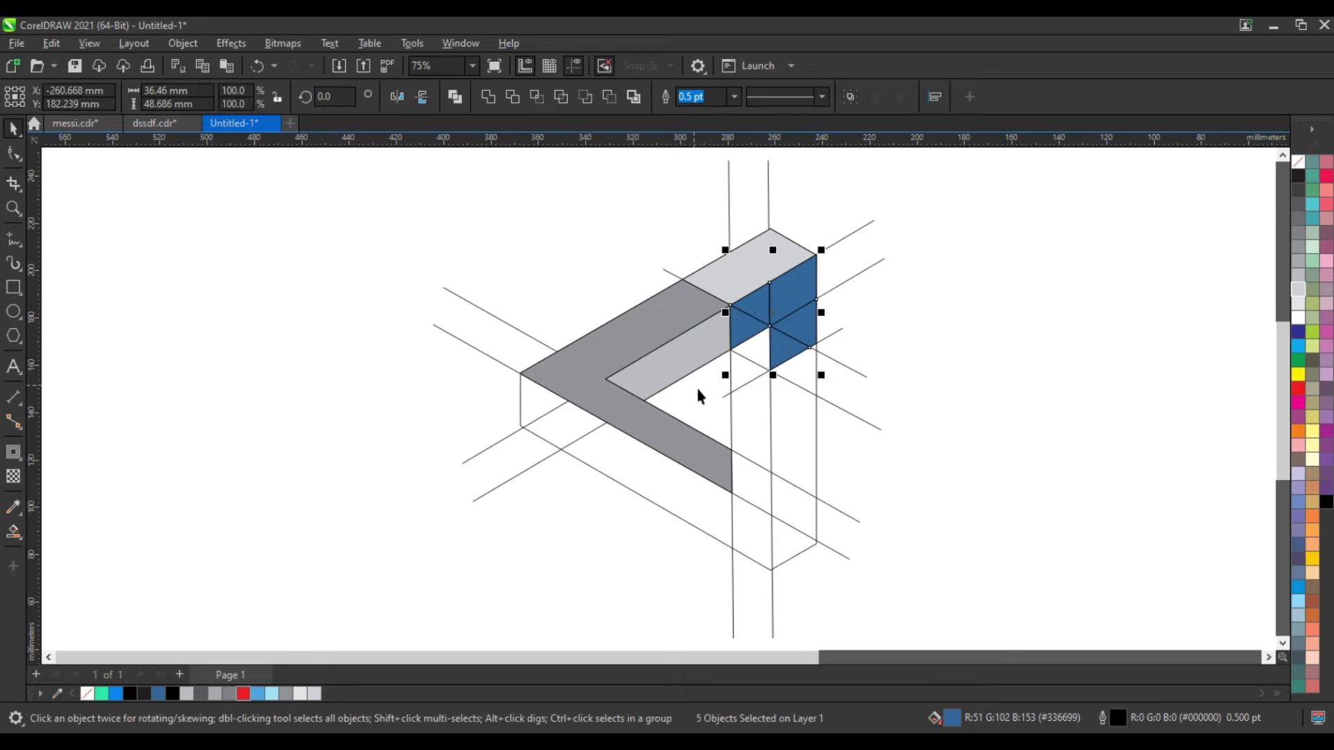
pyautogui.click(499, 101)
pyautogui.click(1297, 249)
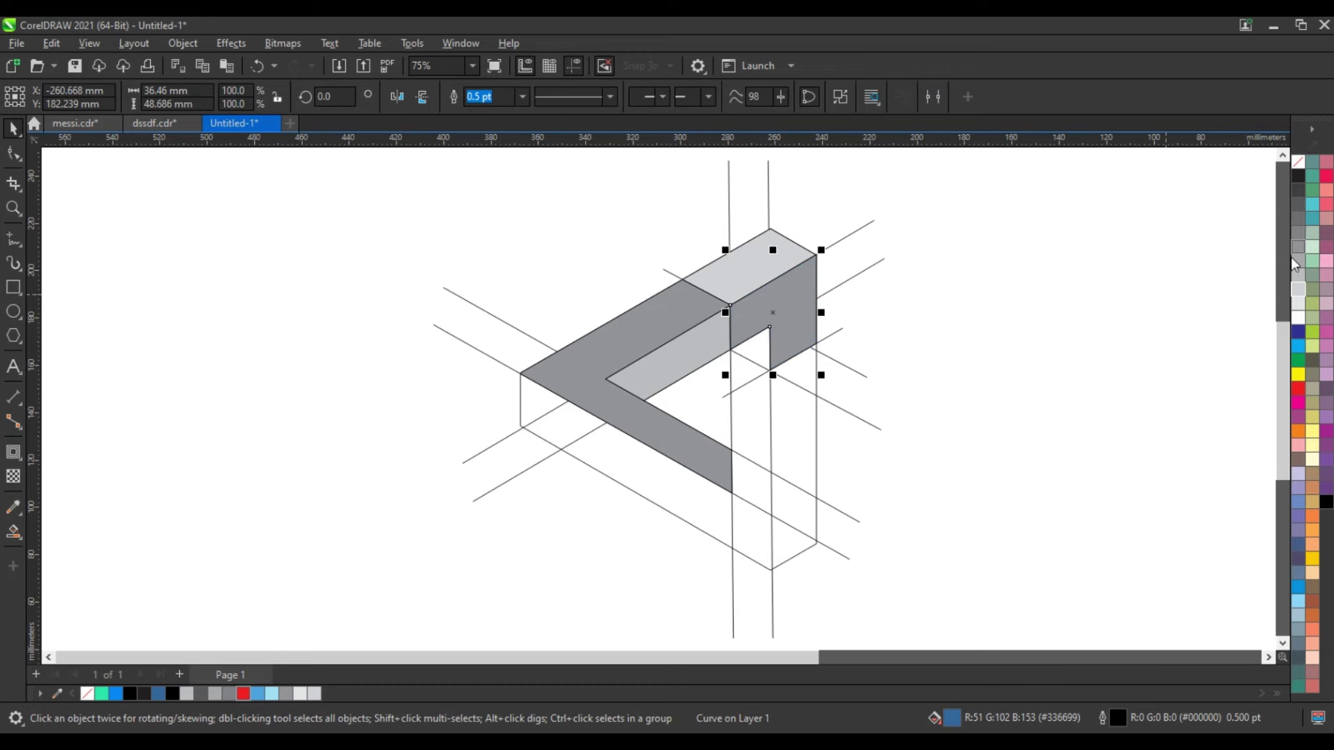
pyautogui.click(1135, 305)
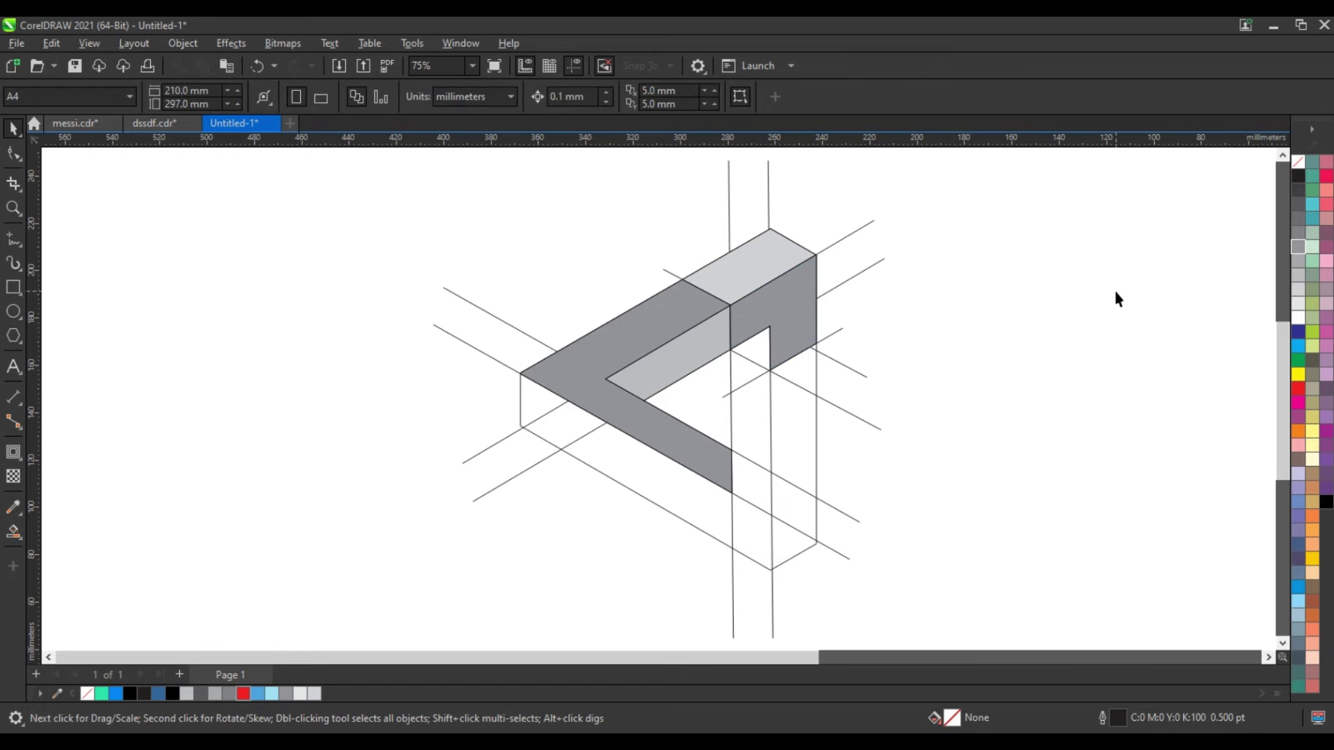
# Step: Smart-fill the four segments of the right-hand column and colour the whole column grey
pyautogui.click(13, 531)
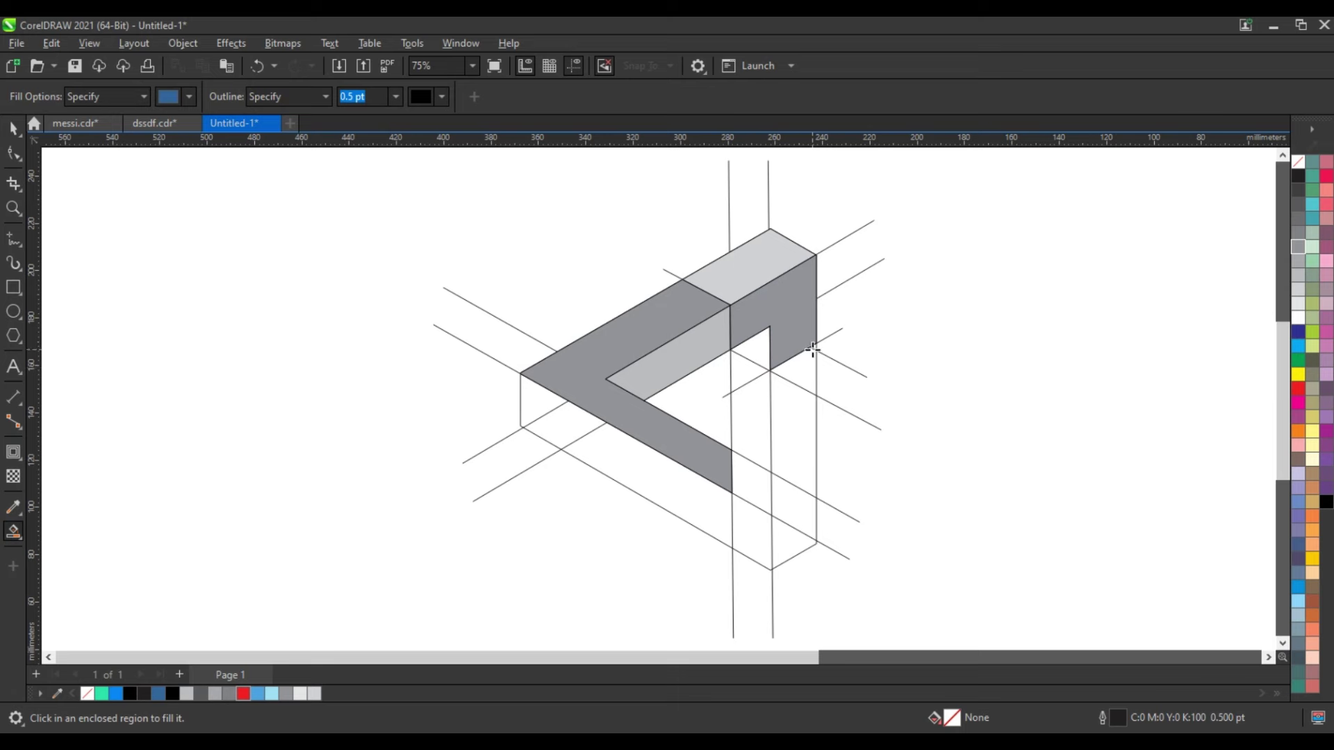
pyautogui.click(812, 350)
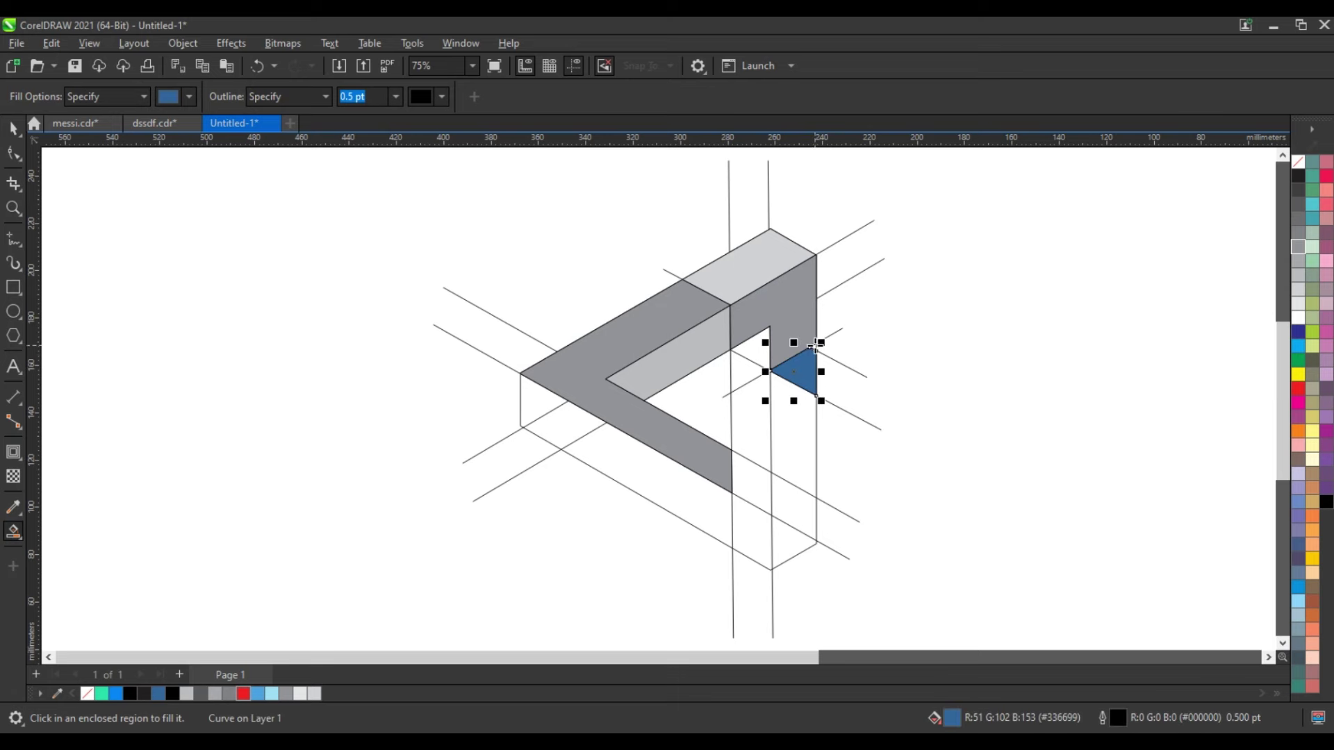
pyautogui.click(802, 411)
pyautogui.click(796, 511)
pyautogui.click(802, 542)
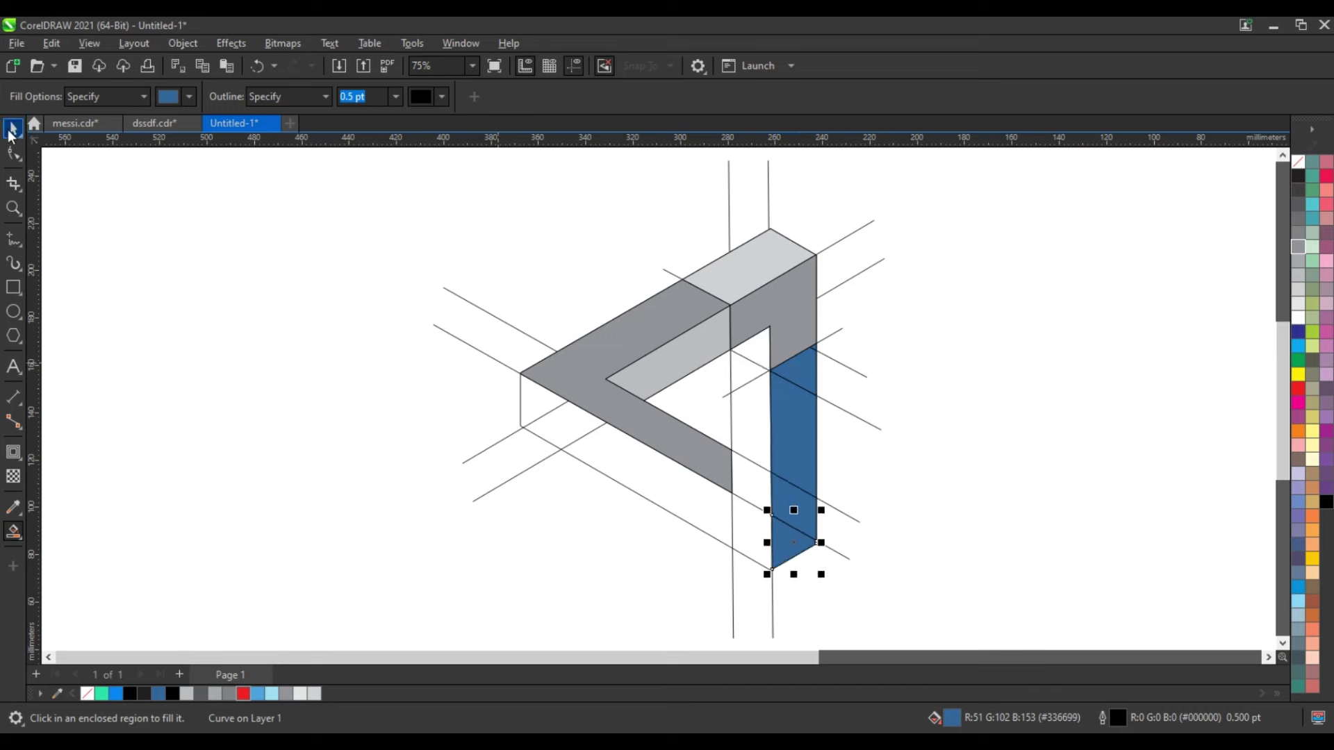
pyautogui.click(11, 130)
pyautogui.moveTo(965, 310); pyautogui.dragTo(762, 583)
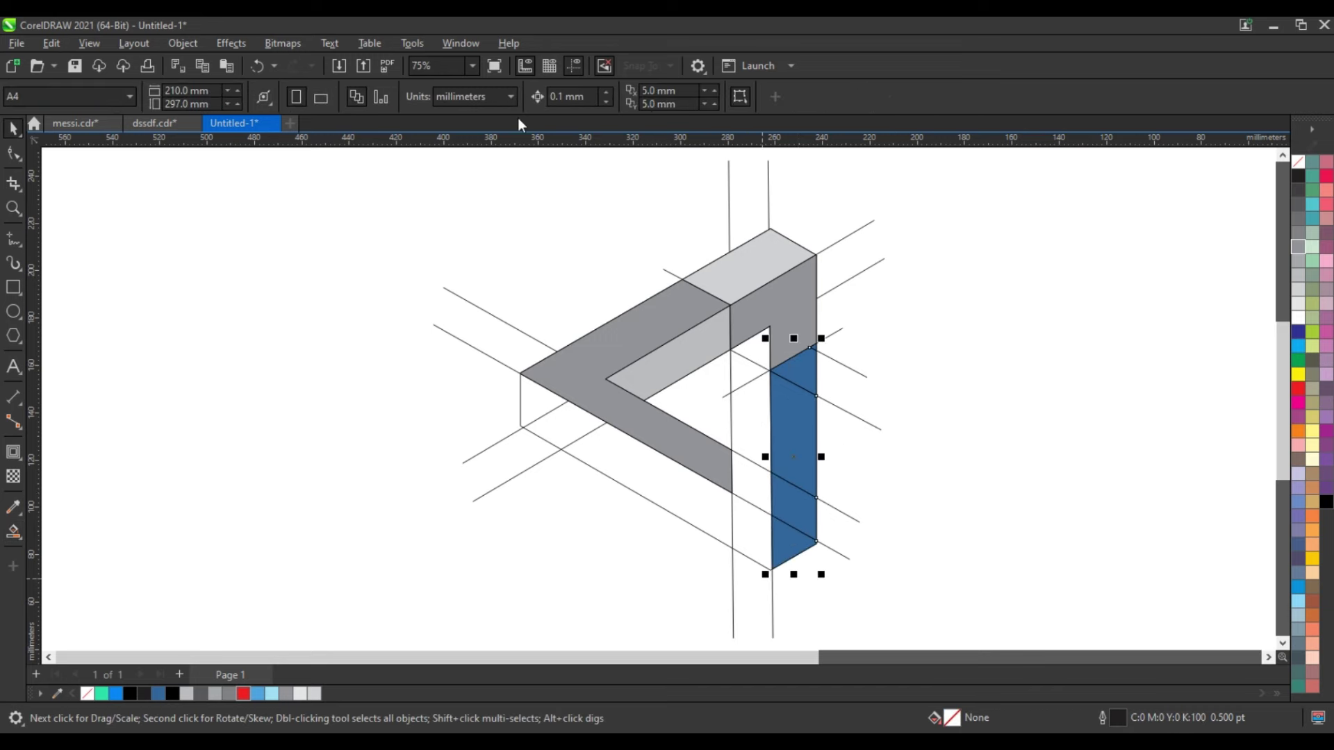
pyautogui.click(1300, 262)
pyautogui.click(1107, 344)
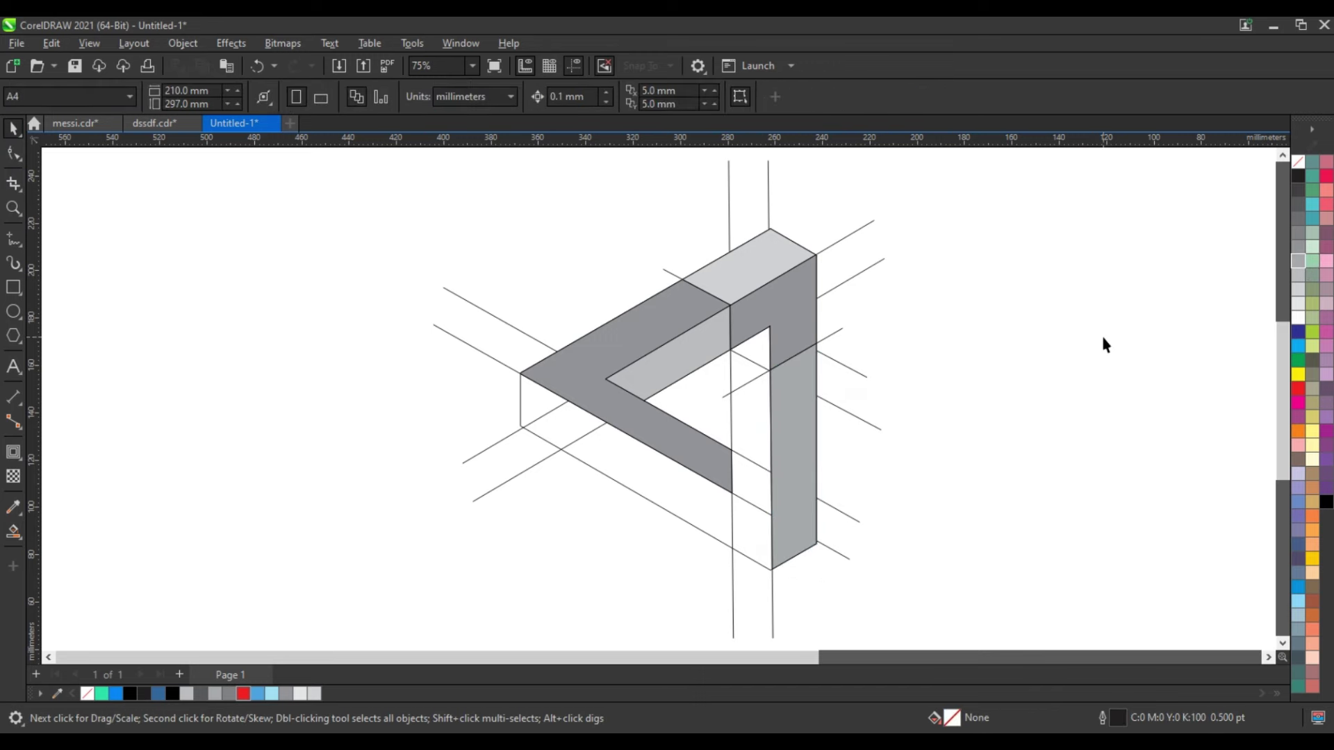
# Step: Smart-fill the left corner, long bottom band, and inner column face regions
pyautogui.click(8, 533)
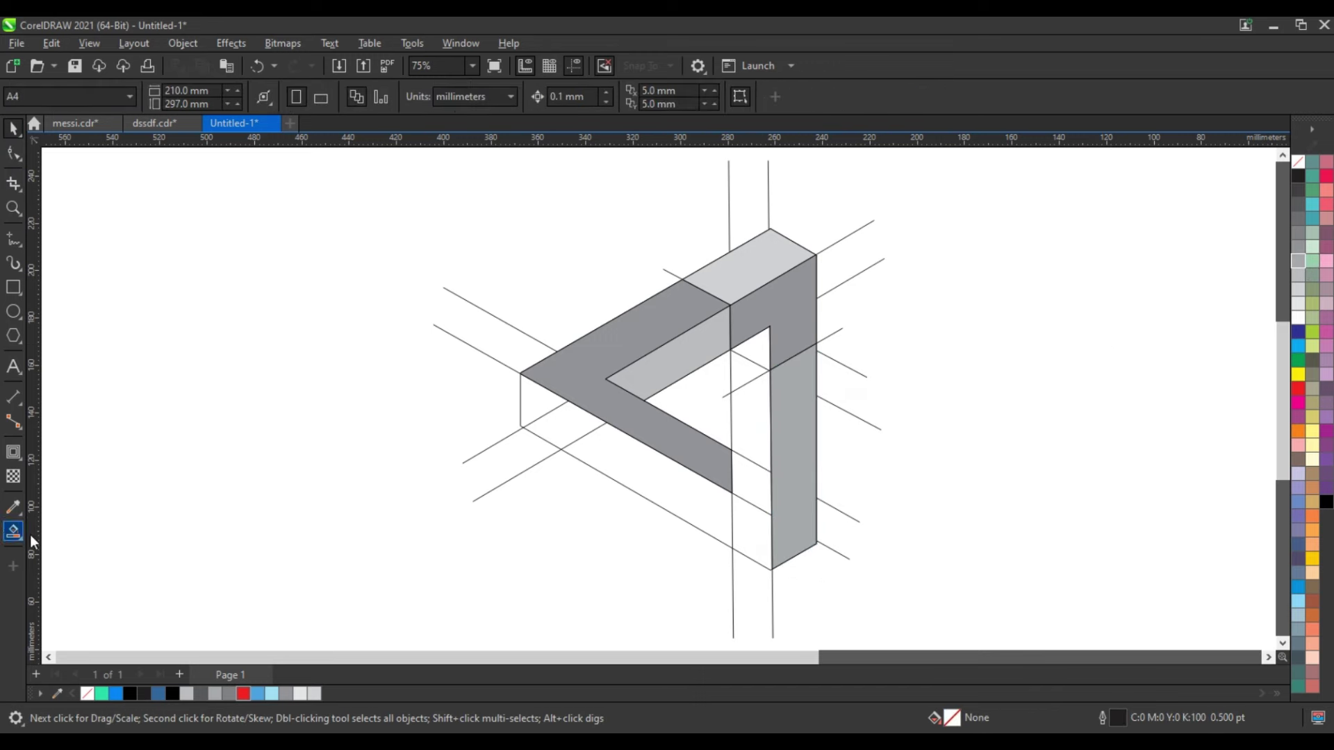
pyautogui.click(540, 406)
pyautogui.click(640, 475)
pyautogui.click(747, 490)
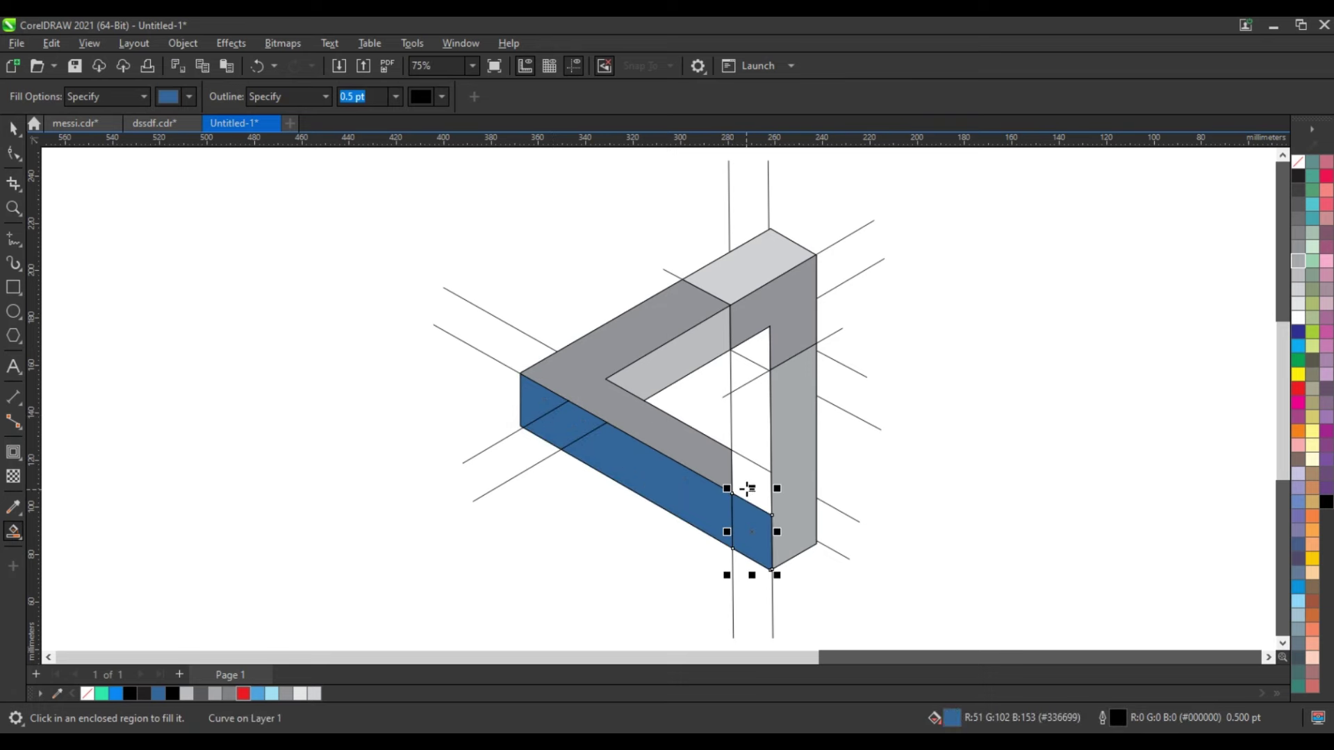
pyautogui.click(752, 454)
pyautogui.click(760, 426)
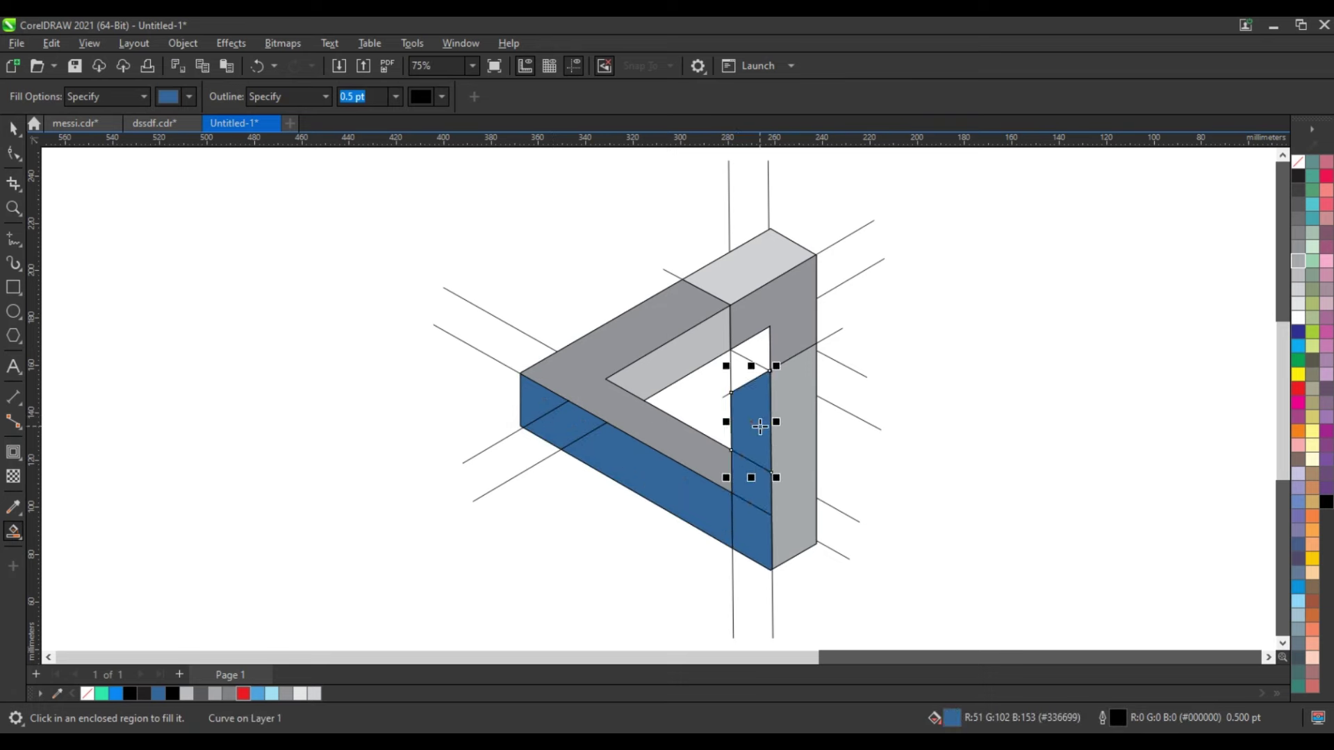
pyautogui.click(751, 373)
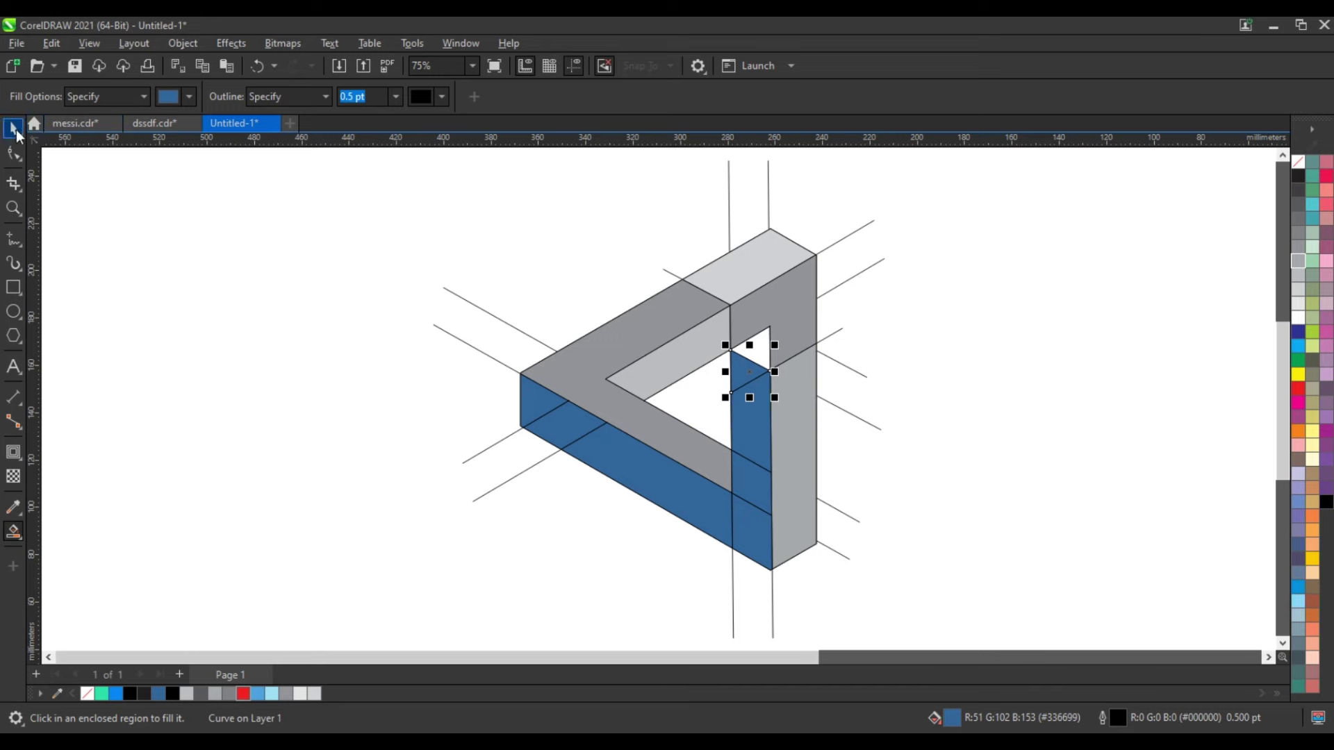
pyautogui.press('Escape')
# Step: Weld the small lower piece and the upper right-column piece together, undoing an earlier weld
pyautogui.press('space')
pyautogui.click(662, 481)
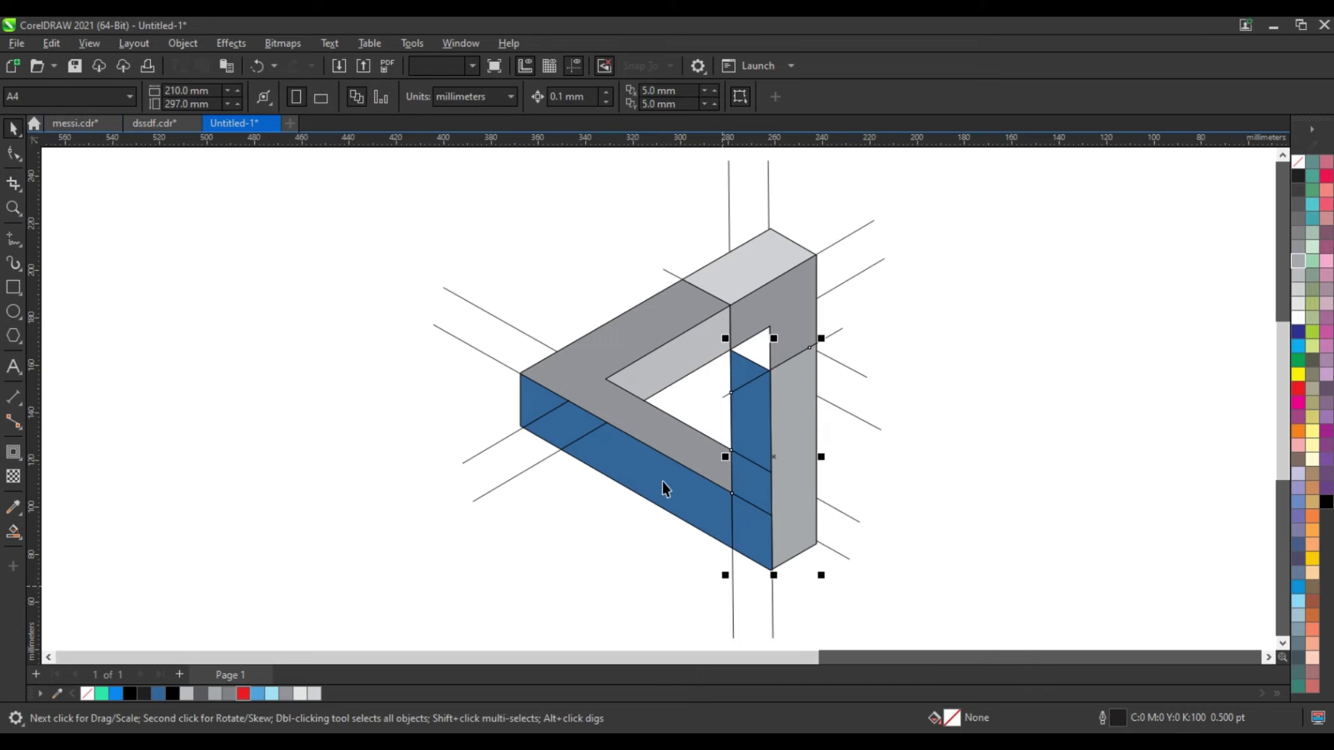
pyautogui.keyDown('shift'); pyautogui.click(560, 440); pyautogui.keyUp('shift')
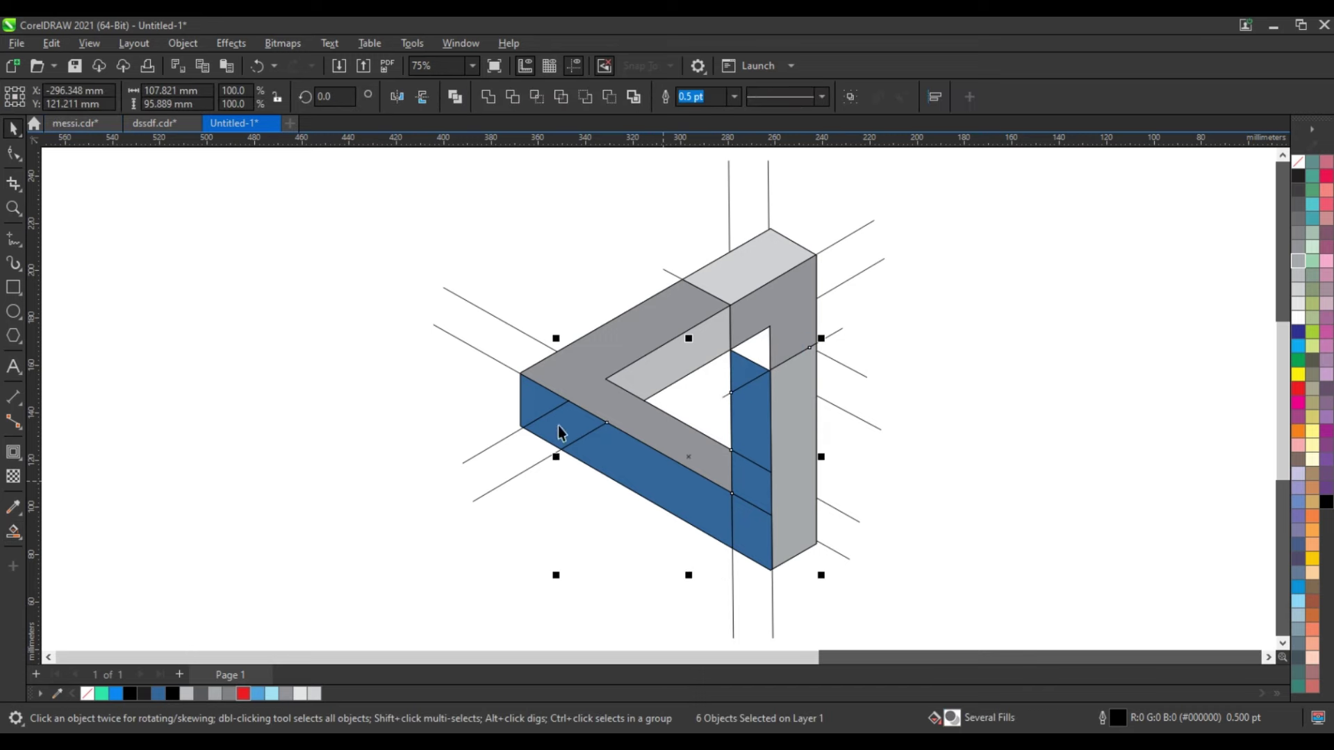
pyautogui.click(489, 97)
pyautogui.hotkey('ctrl', 'z')
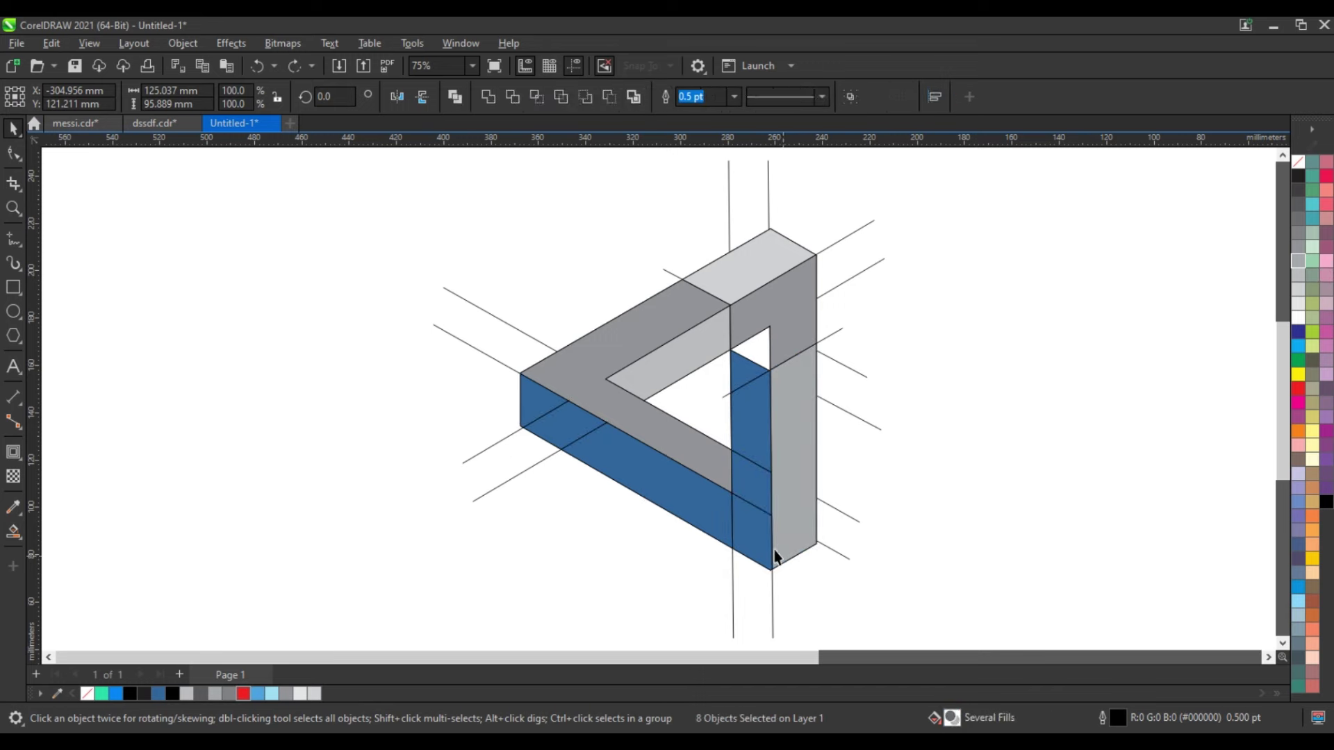
pyautogui.click(765, 529)
pyautogui.keyDown('shift'); pyautogui.click(760, 448); pyautogui.keyUp('shift')
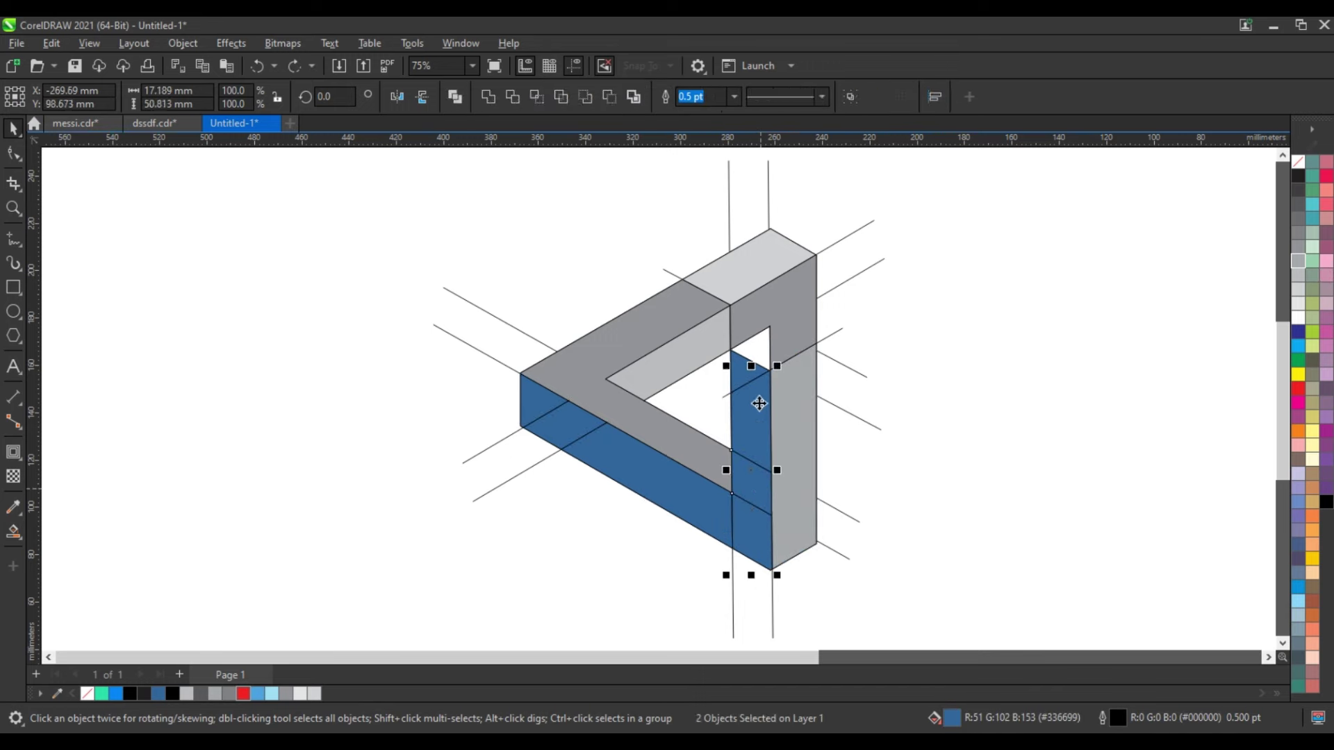
pyautogui.click(489, 96)
# Step: Weld the bottom, left, and right vertical blue faces into one shape and fill it grey
pyautogui.click(691, 498)
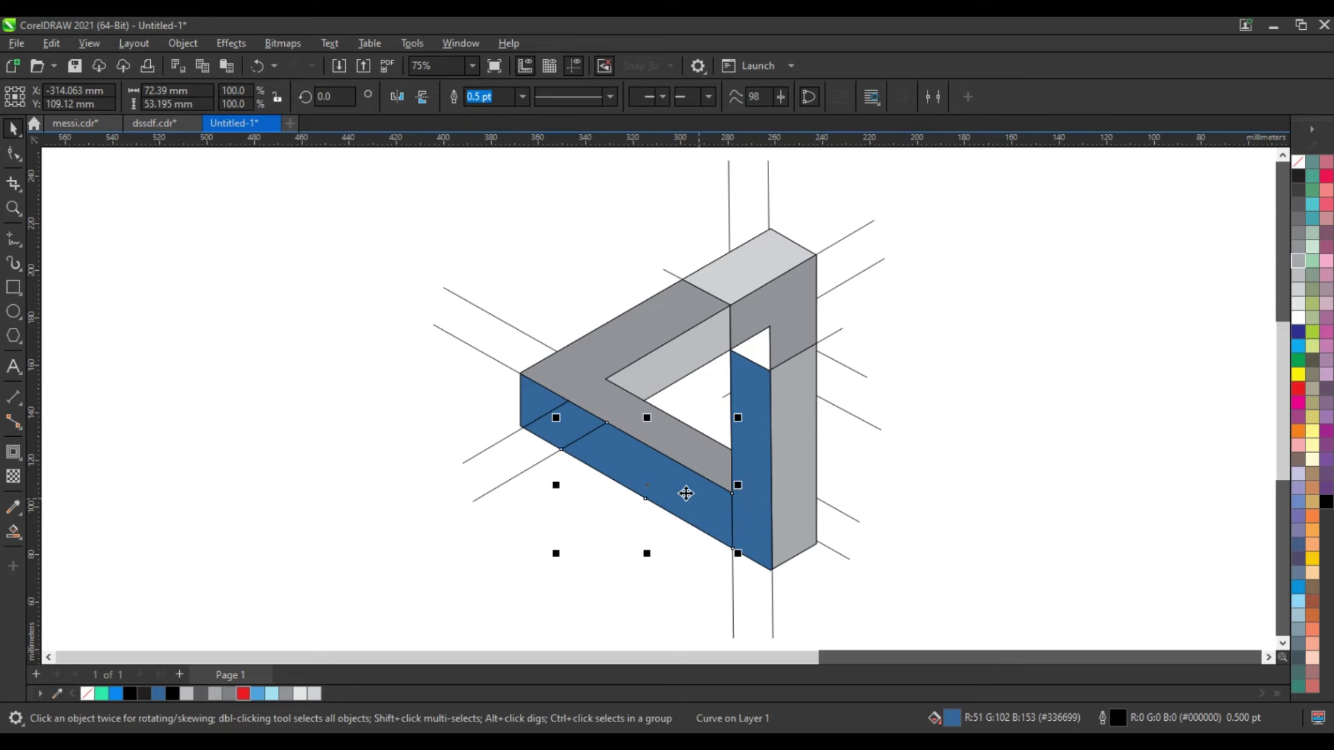
pyautogui.click(535, 404)
pyautogui.keyDown('shift'); pyautogui.click(529, 394); pyautogui.keyUp('shift')
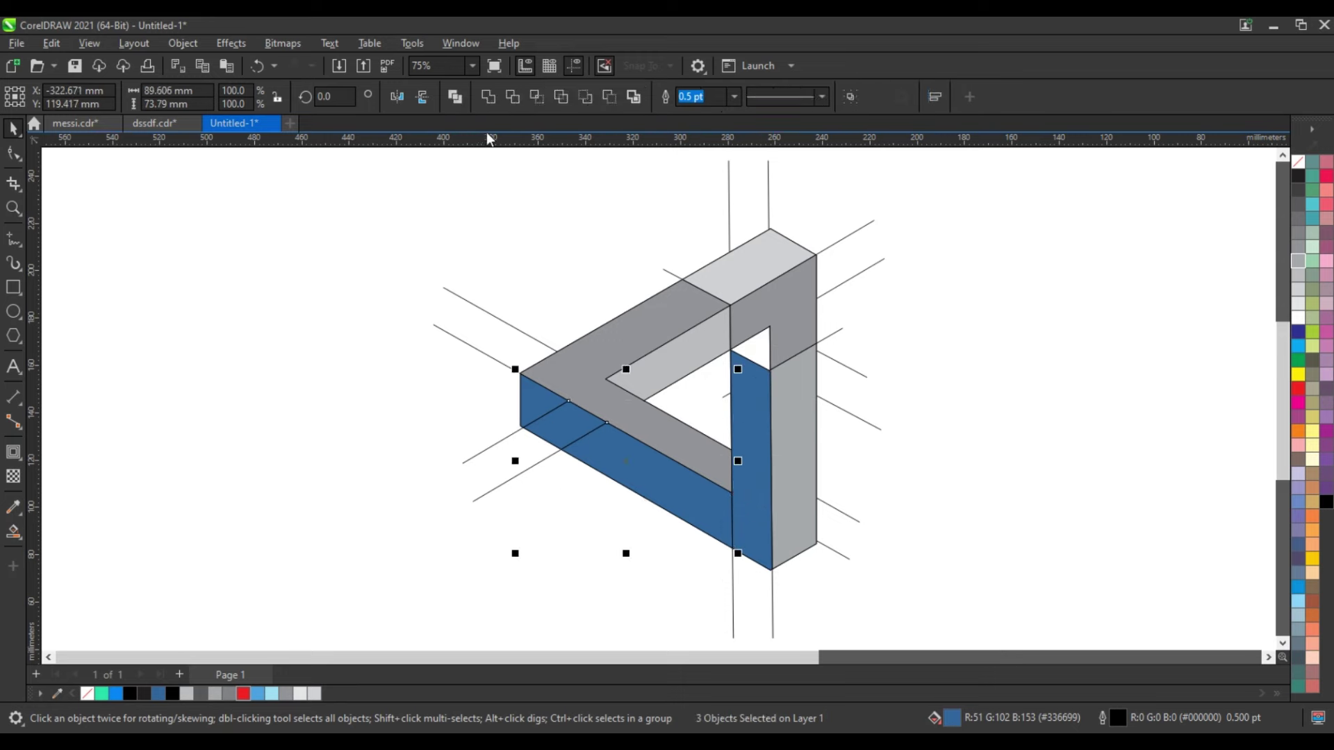
pyautogui.click(492, 99)
pyautogui.keyDown('shift'); pyautogui.click(753, 440); pyautogui.keyUp('shift')
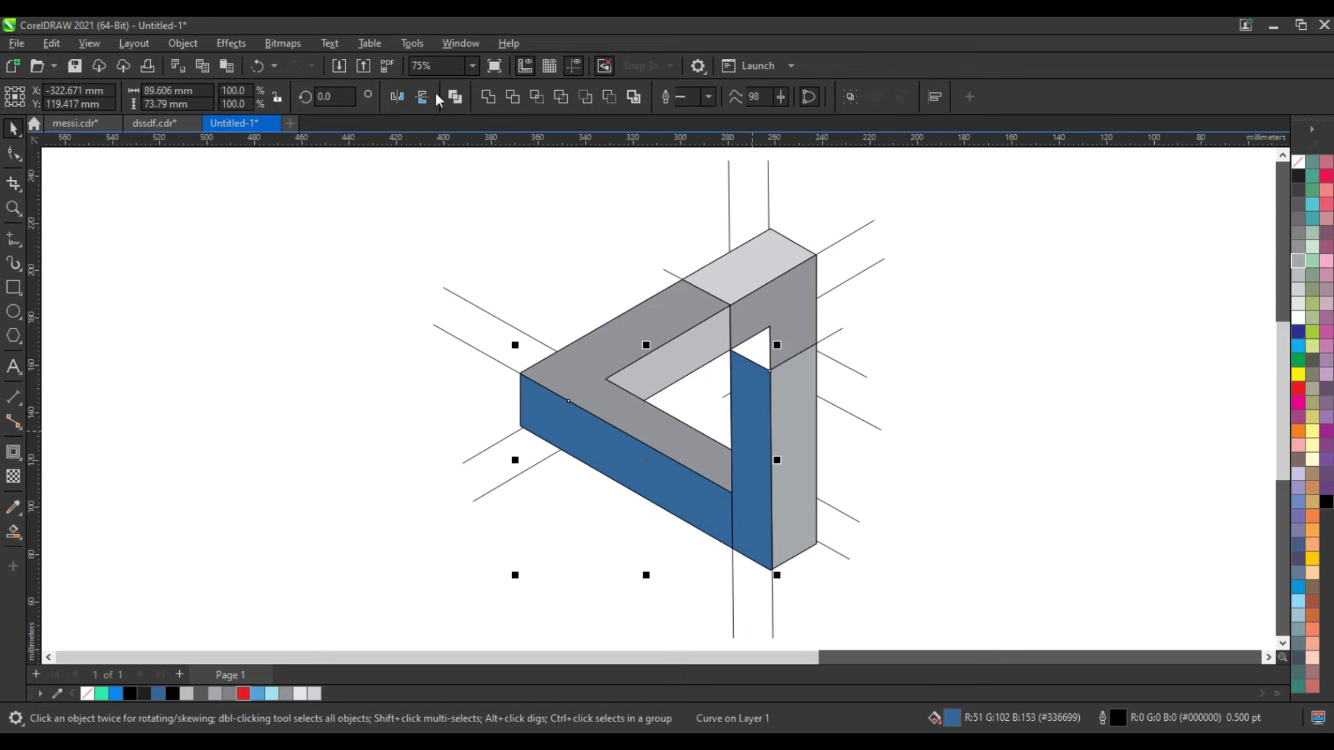
pyautogui.click(489, 96)
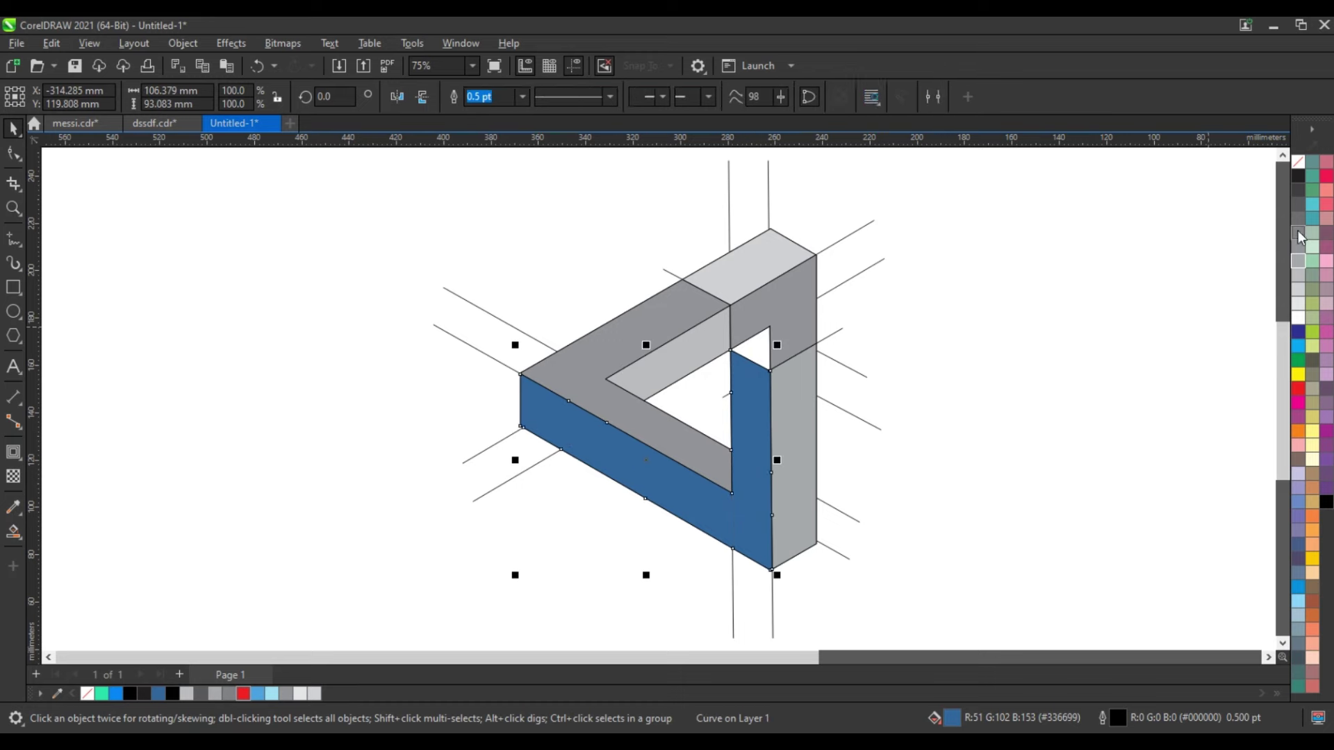
pyautogui.click(1298, 232)
pyautogui.click(1106, 346)
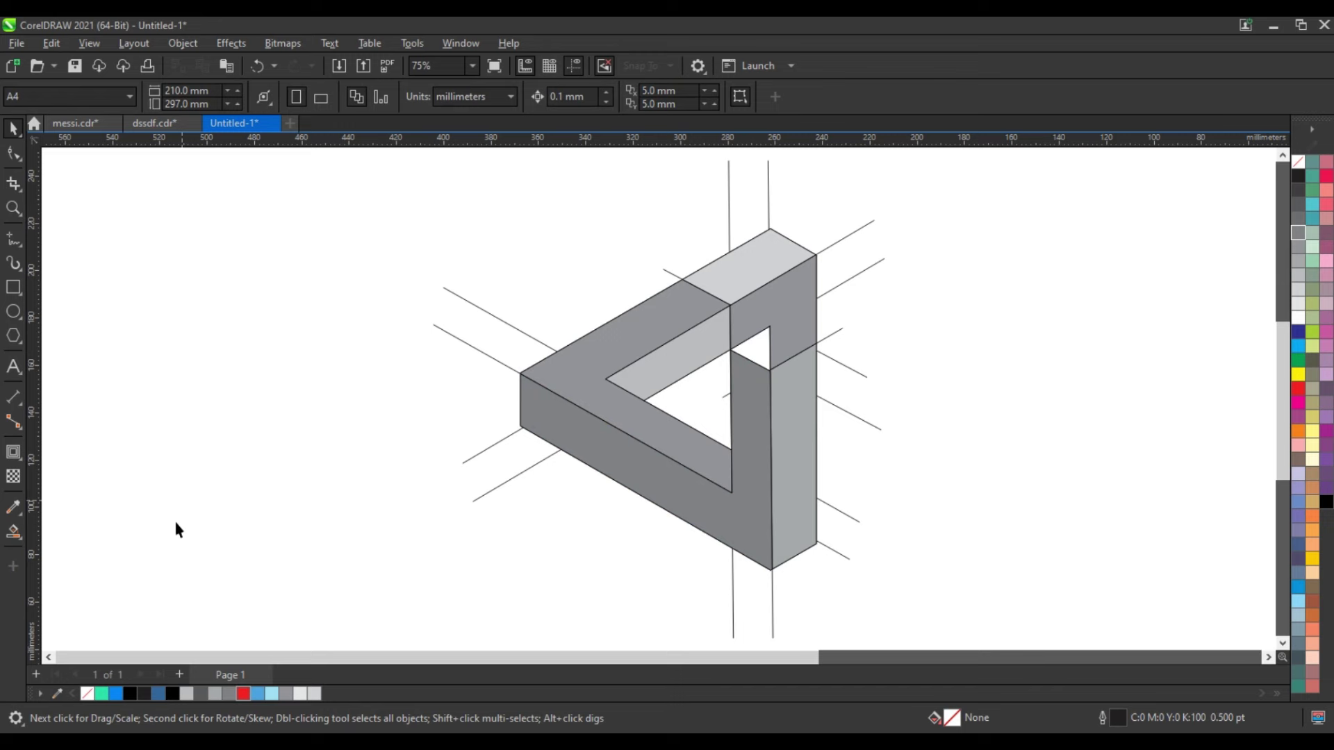
pyautogui.click(12, 533)
# Step: Smart-fill the small inner gap at the top corner and colour it dark grey
pyautogui.click(752, 350)
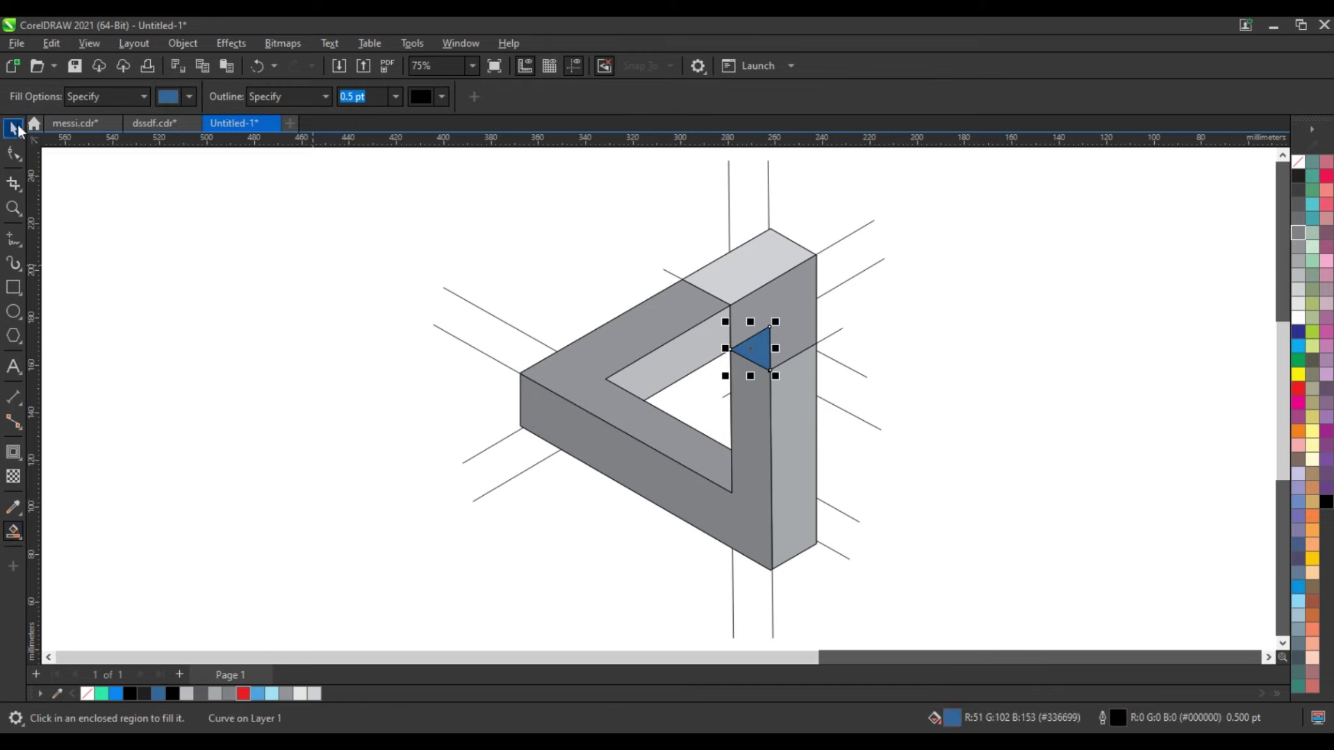
pyautogui.press('space')
pyautogui.click(1298, 190)
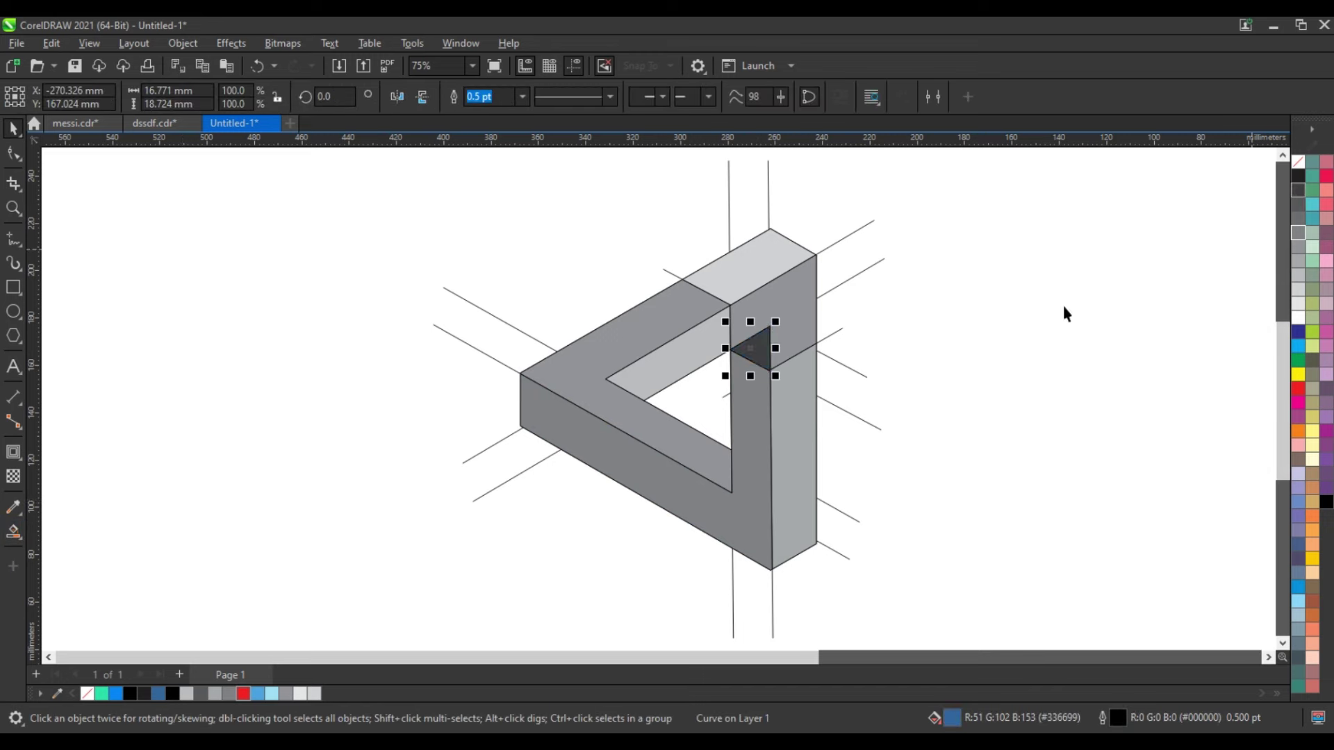
pyautogui.click(1040, 327)
# Step: Delete the construction lines and fill the upper-left arm blue
pyautogui.click(846, 374)
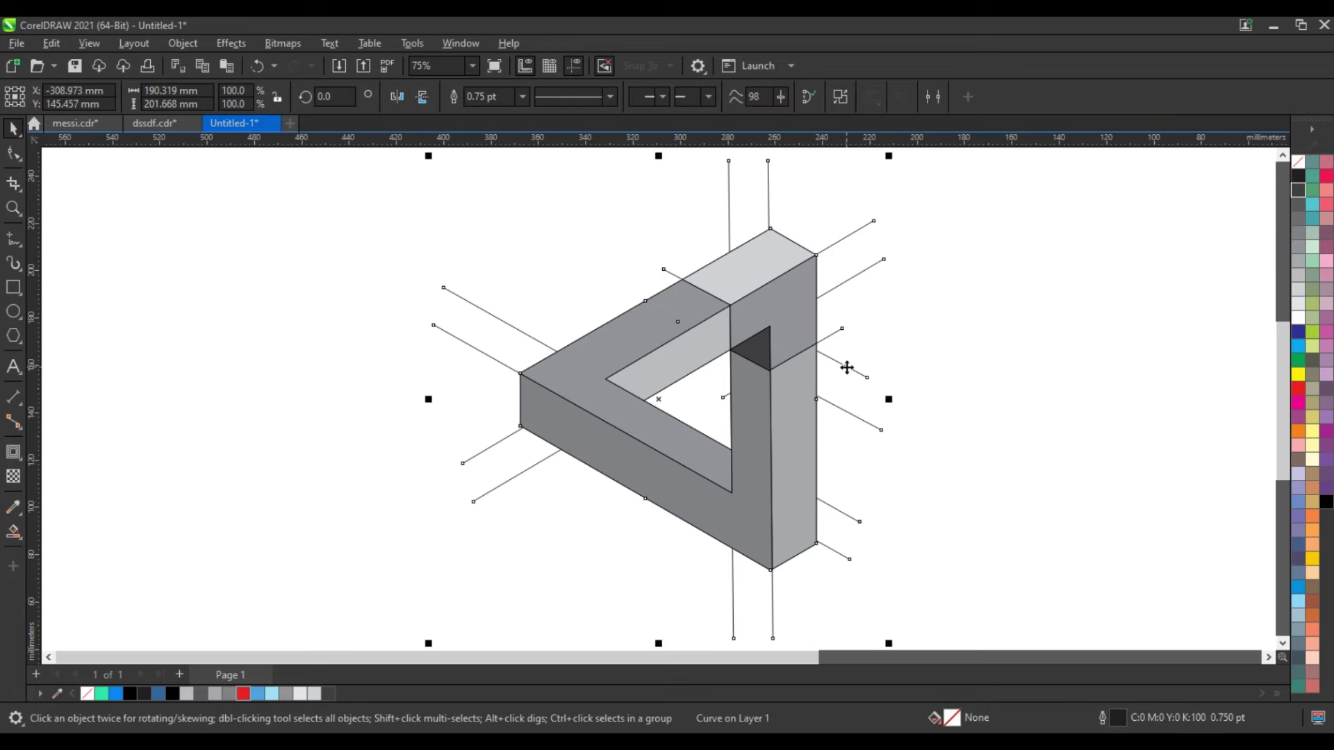
pyautogui.press('Delete')
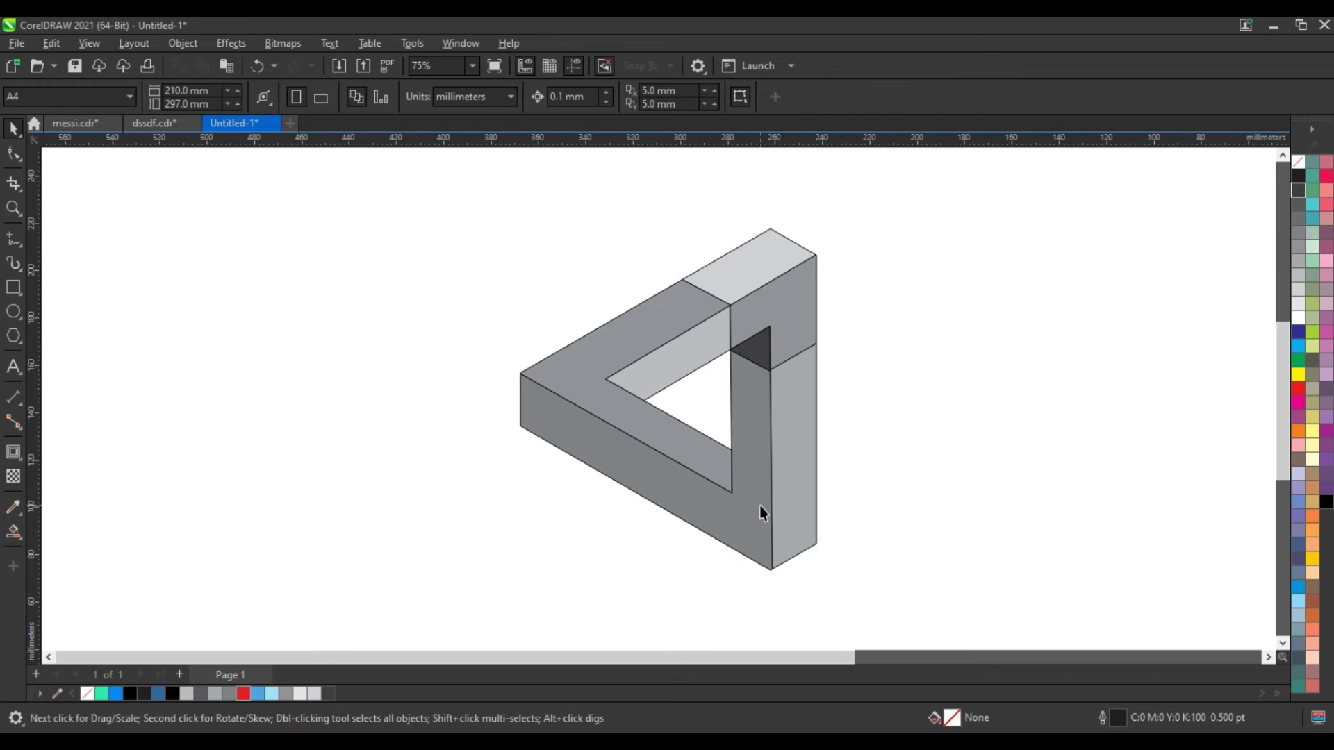
pyautogui.click(760, 506)
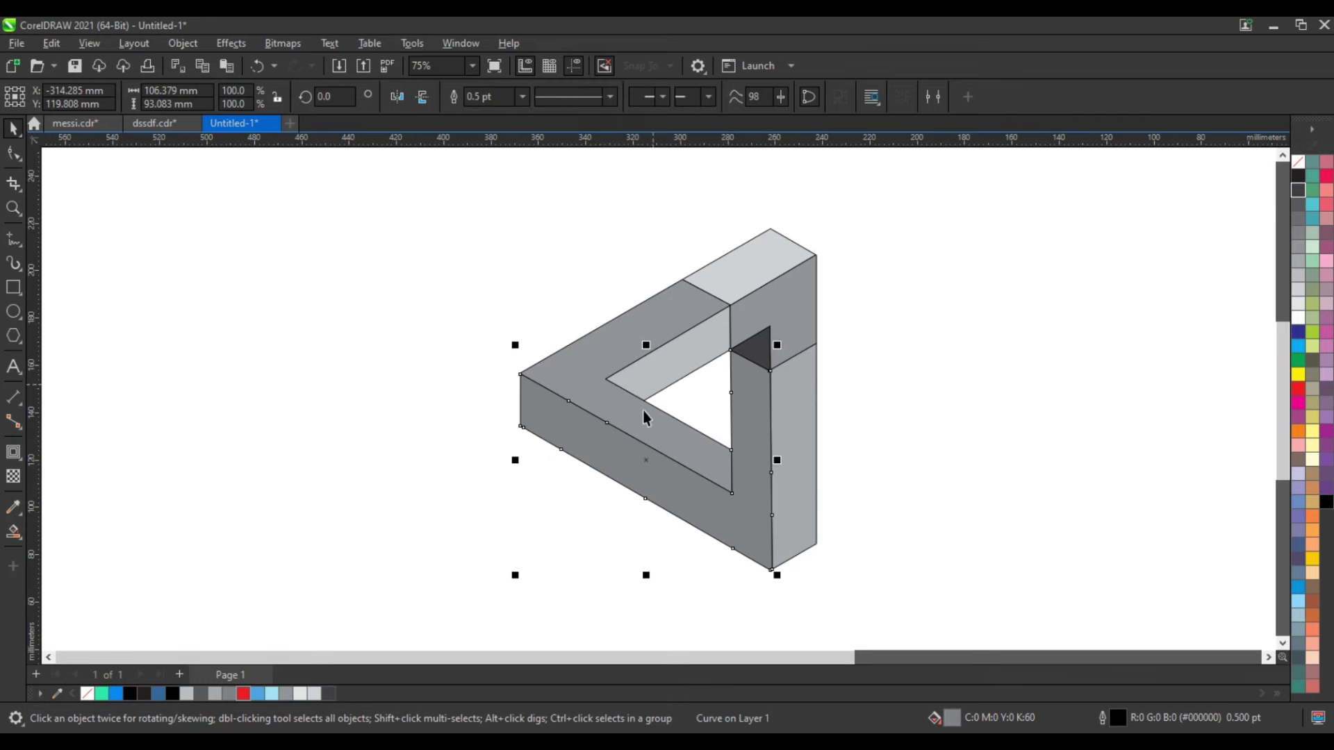
pyautogui.click(636, 428)
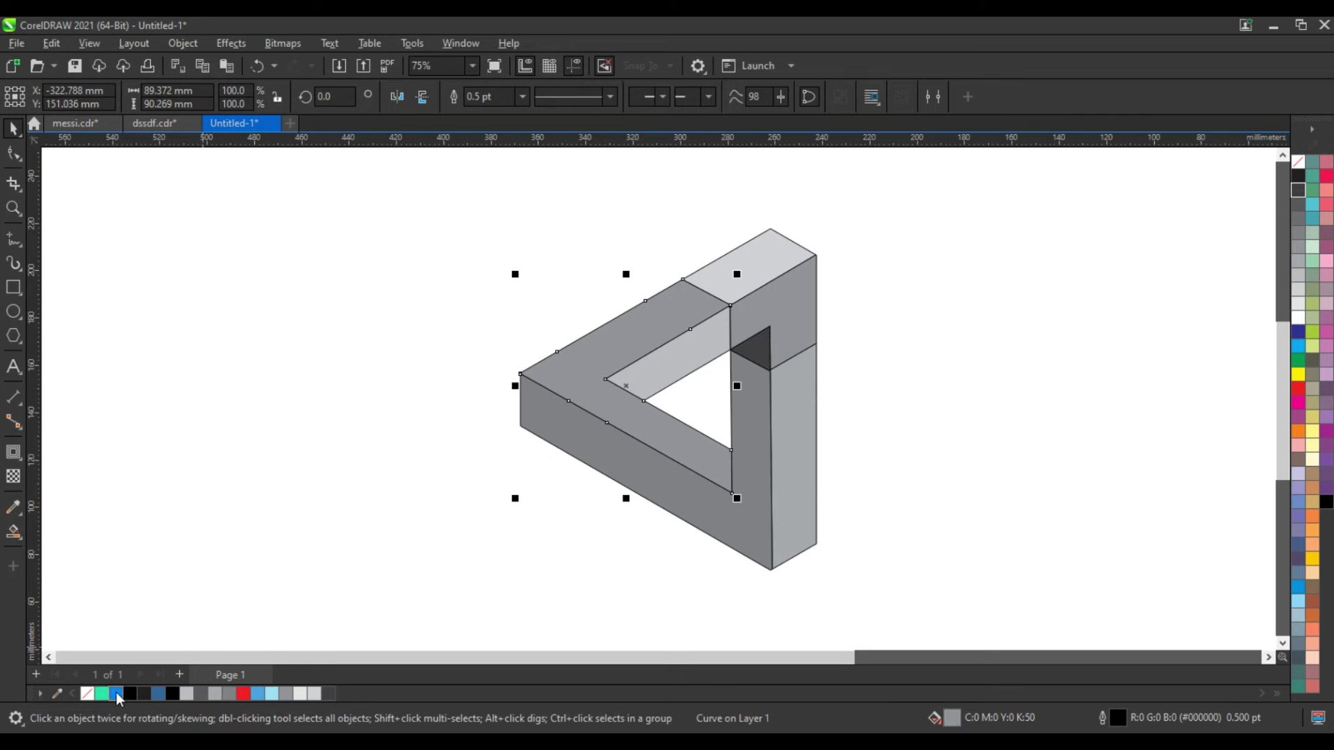
pyautogui.click(115, 694)
# Step: Give the upper-left arm an elliptical fountain fill from blue to light blue, adjusting its centre and size
pyautogui.press('g')
pyautogui.moveTo(594, 360); pyautogui.dragTo(673, 401)
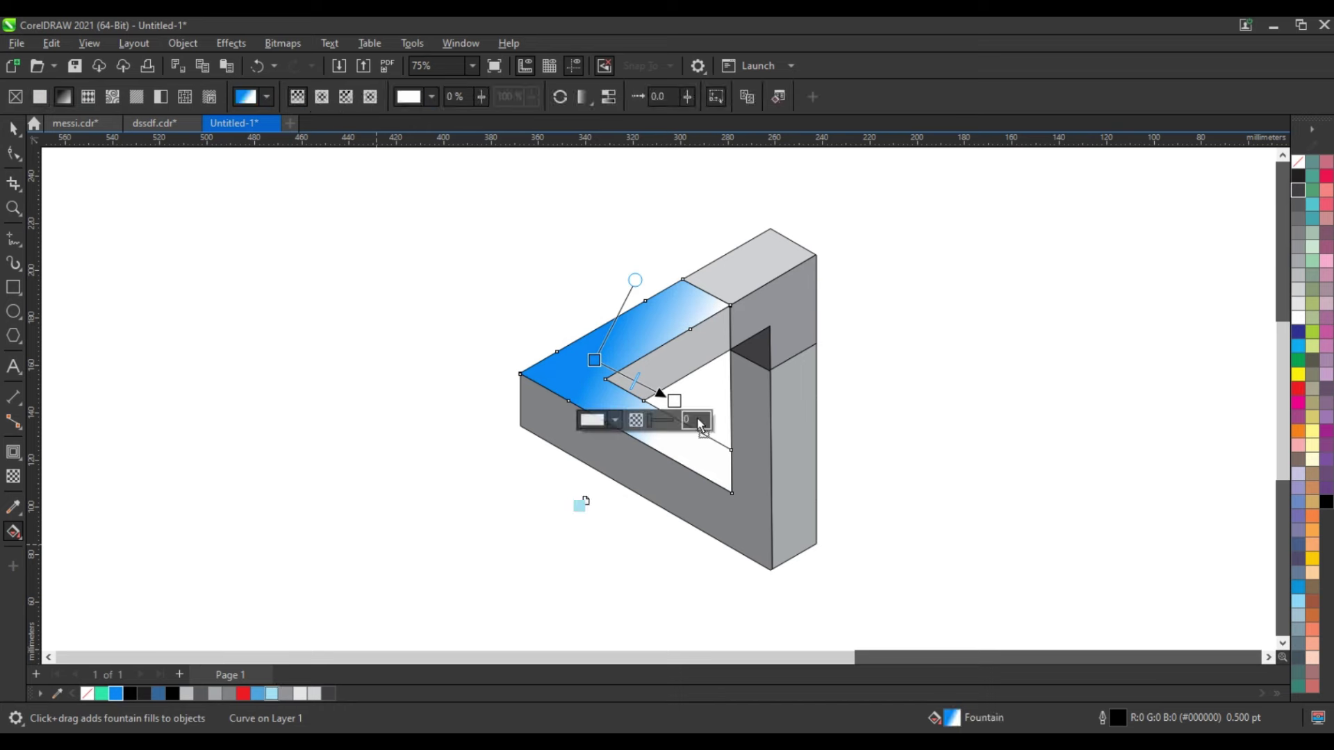
pyautogui.moveTo(678, 407); pyautogui.dragTo(722, 410)
pyautogui.click(326, 97)
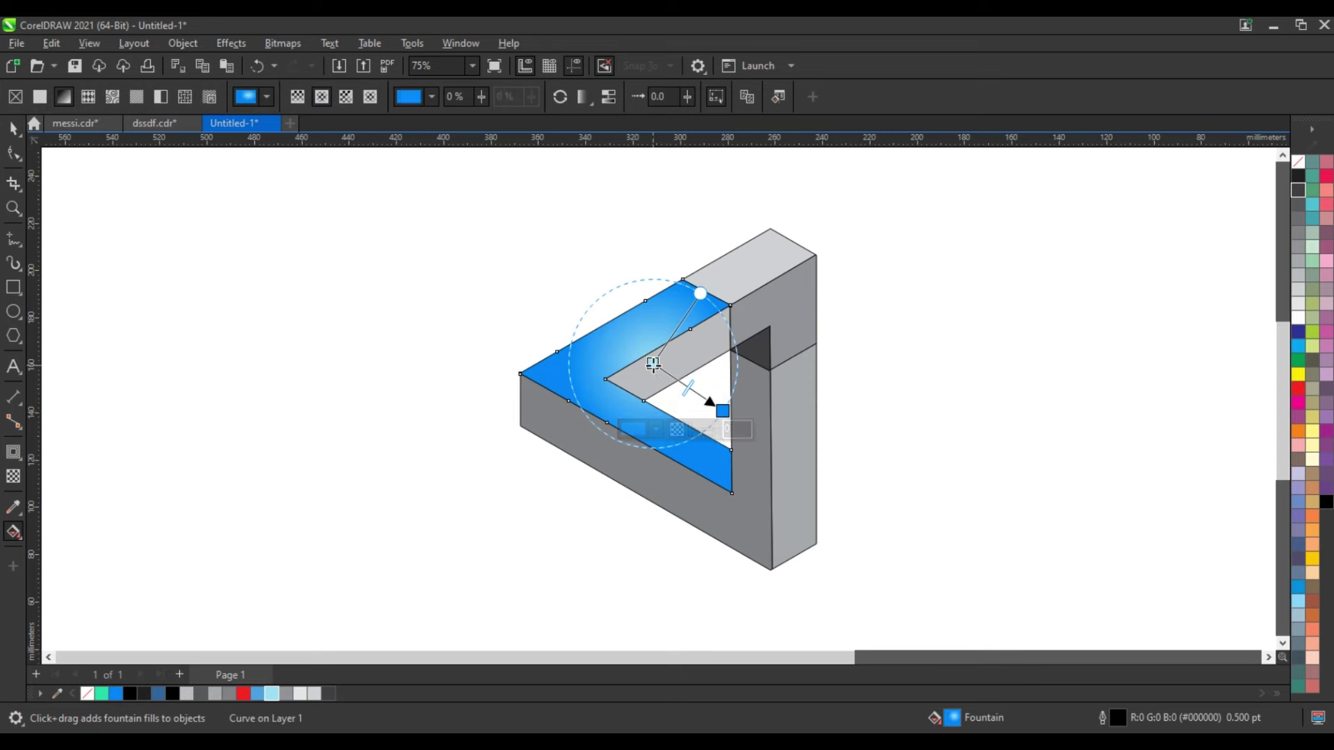
pyautogui.moveTo(635, 380)
pyautogui.mouseDown()
pyautogui.moveTo(649, 377)
pyautogui.moveTo(619, 382)
pyautogui.mouseUp()
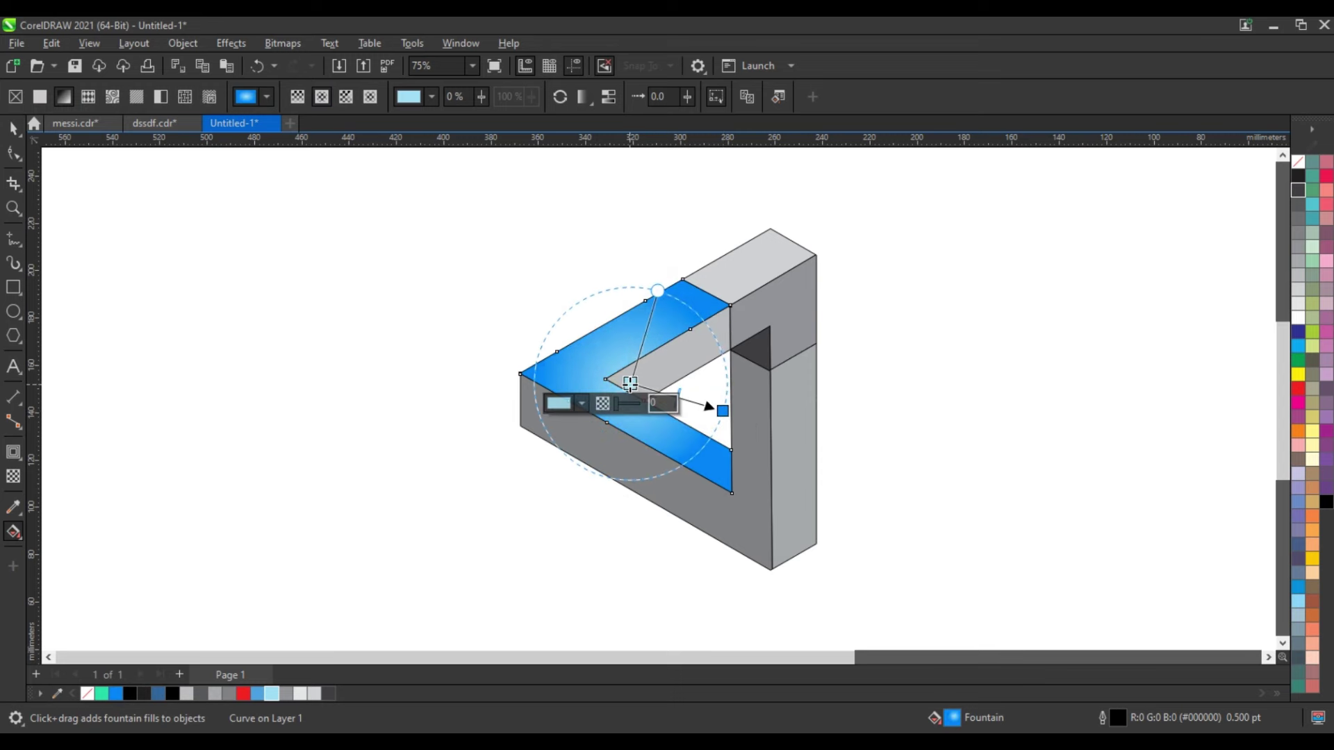
pyautogui.moveTo(723, 411); pyautogui.dragTo(749, 409)
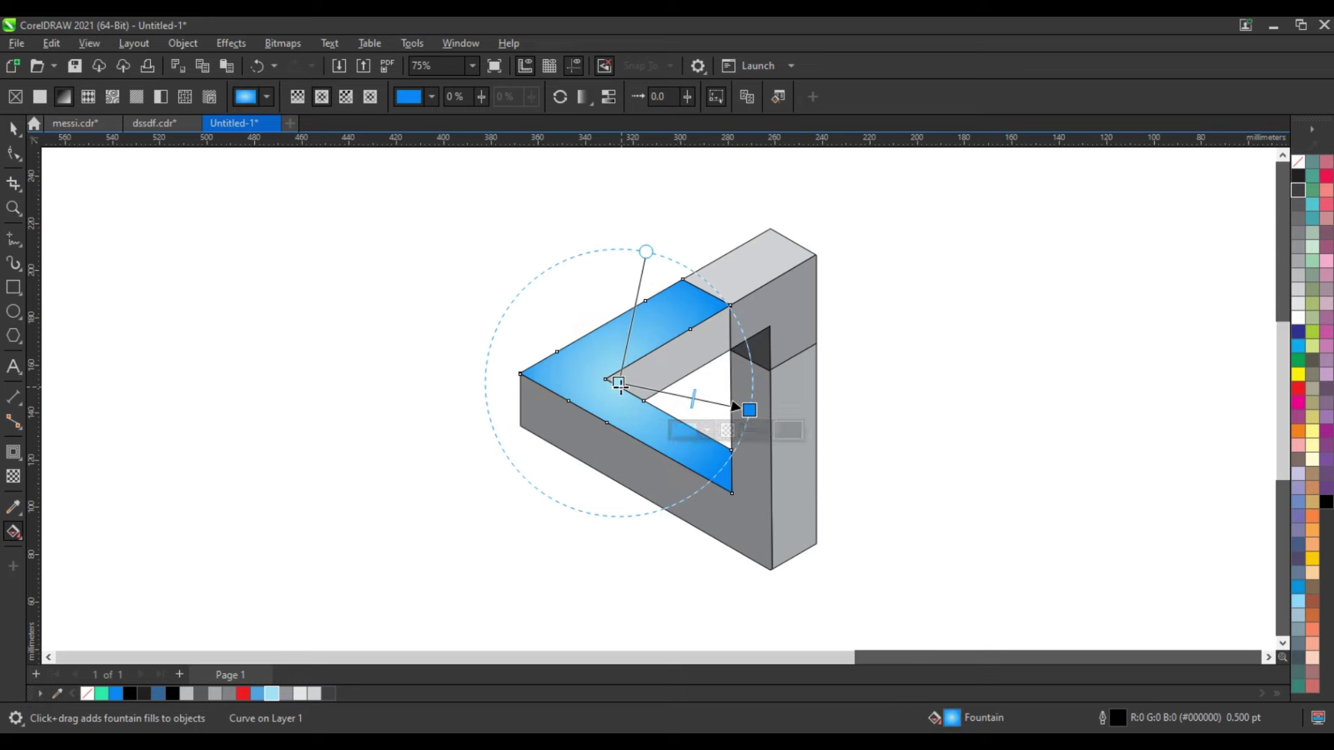
pyautogui.moveTo(618, 382); pyautogui.dragTo(626, 380)
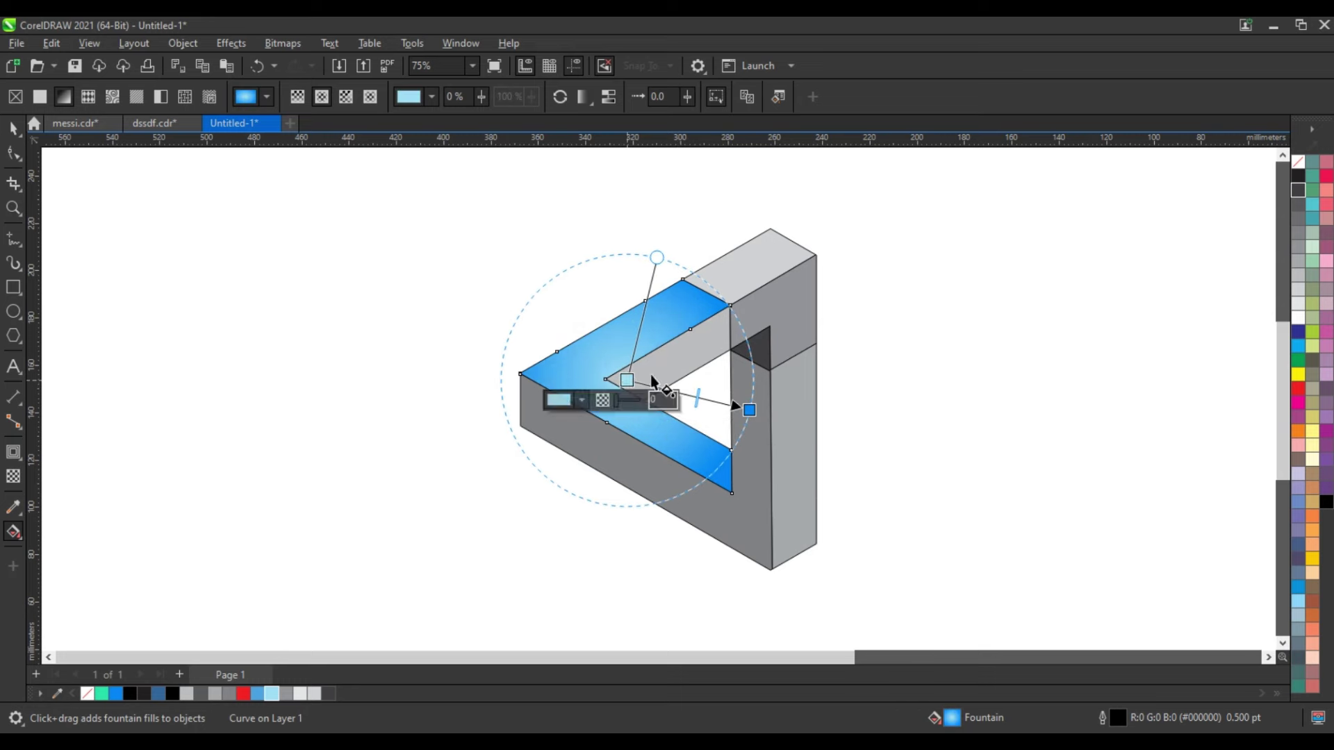
pyautogui.click(15, 132)
pyautogui.click(713, 498)
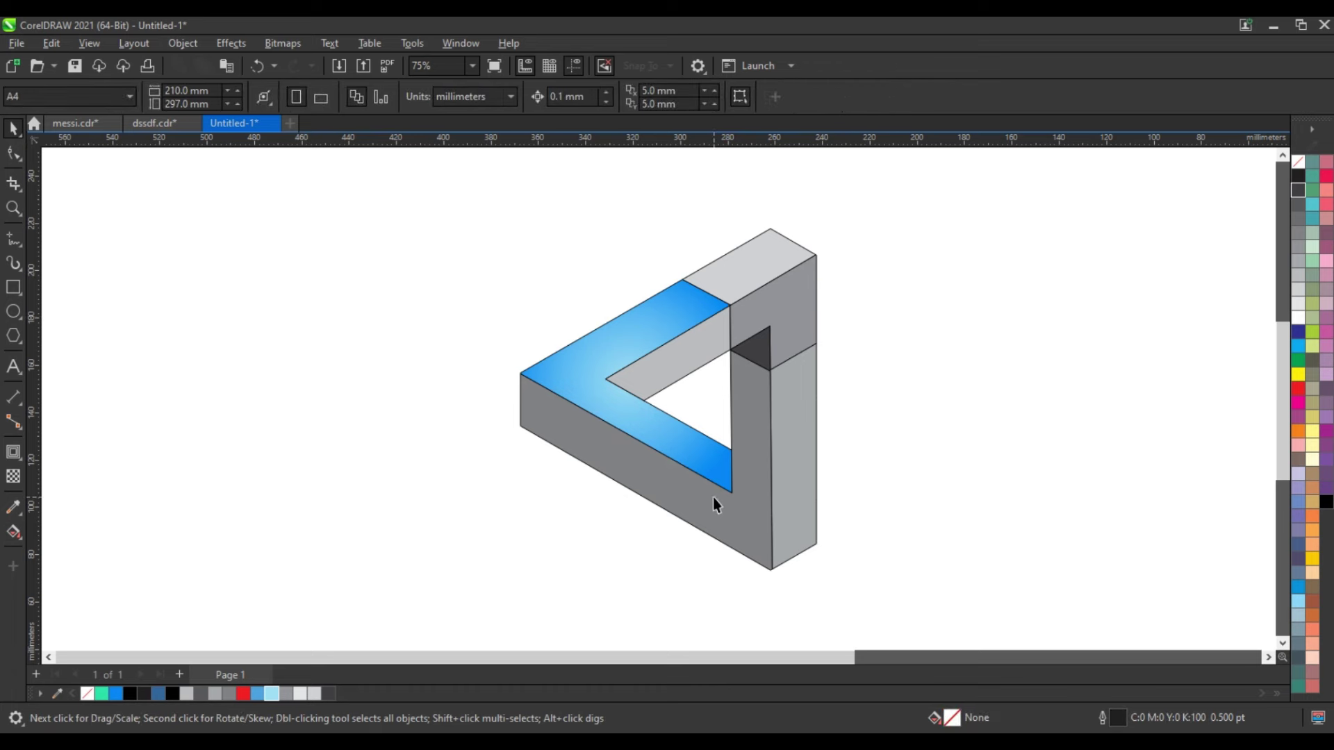
# Step: Copy the blue arm's fill onto the grey lower face with Copy Properties From
pyautogui.click(53, 43)
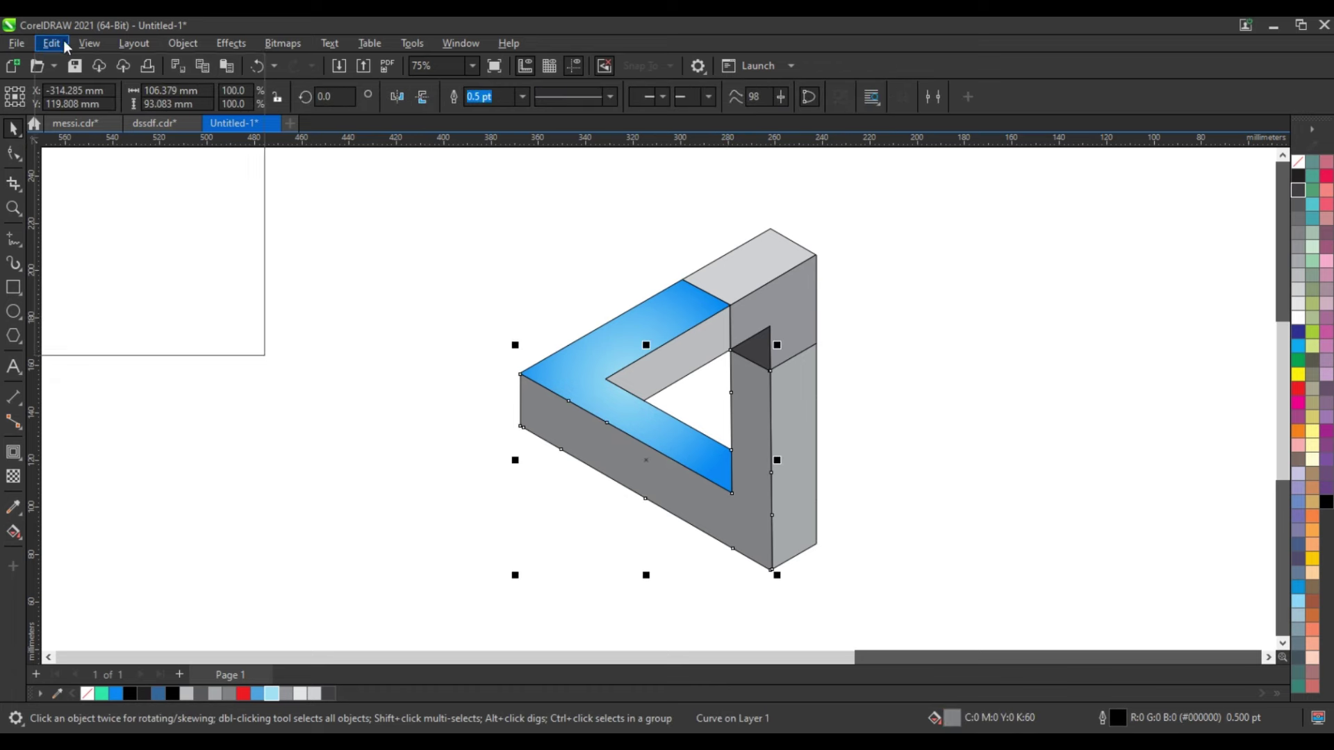
pyautogui.click(91, 162)
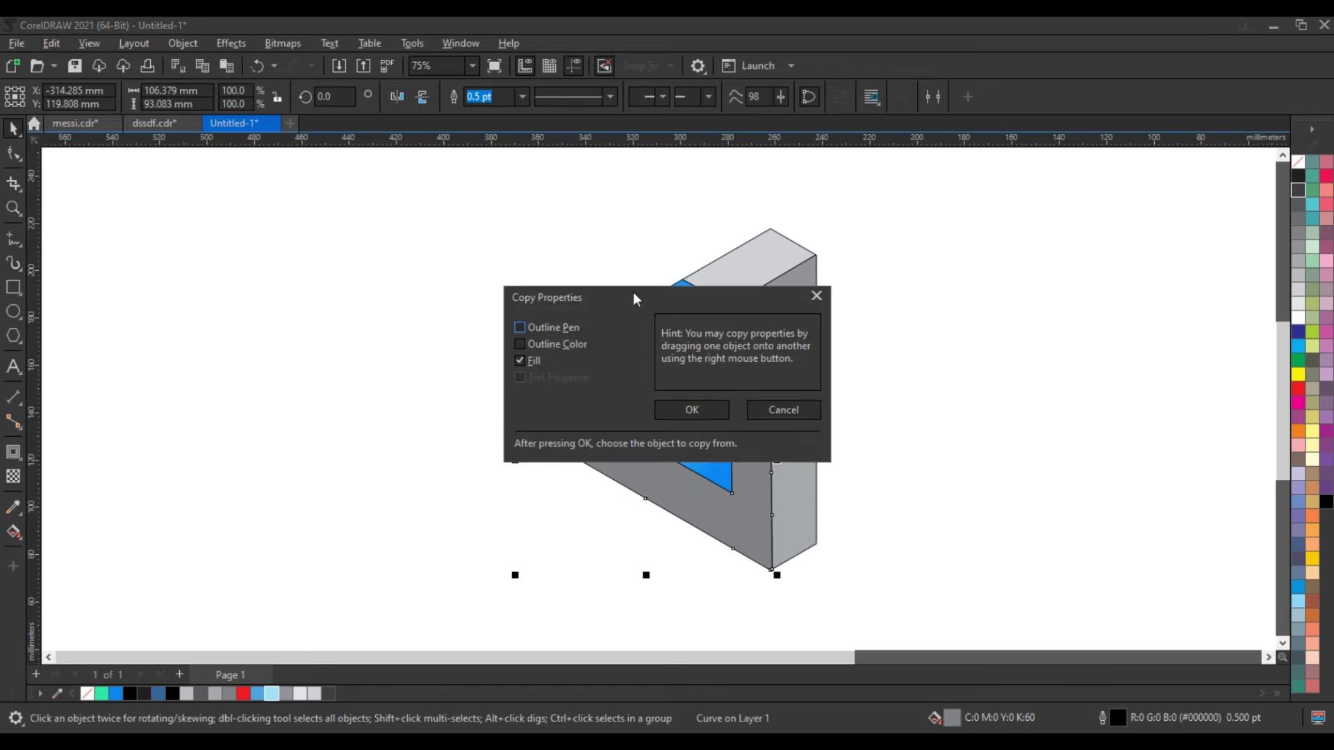
pyautogui.moveTo(634, 299); pyautogui.dragTo(1034, 277)
pyautogui.click(1092, 387)
pyautogui.click(693, 452)
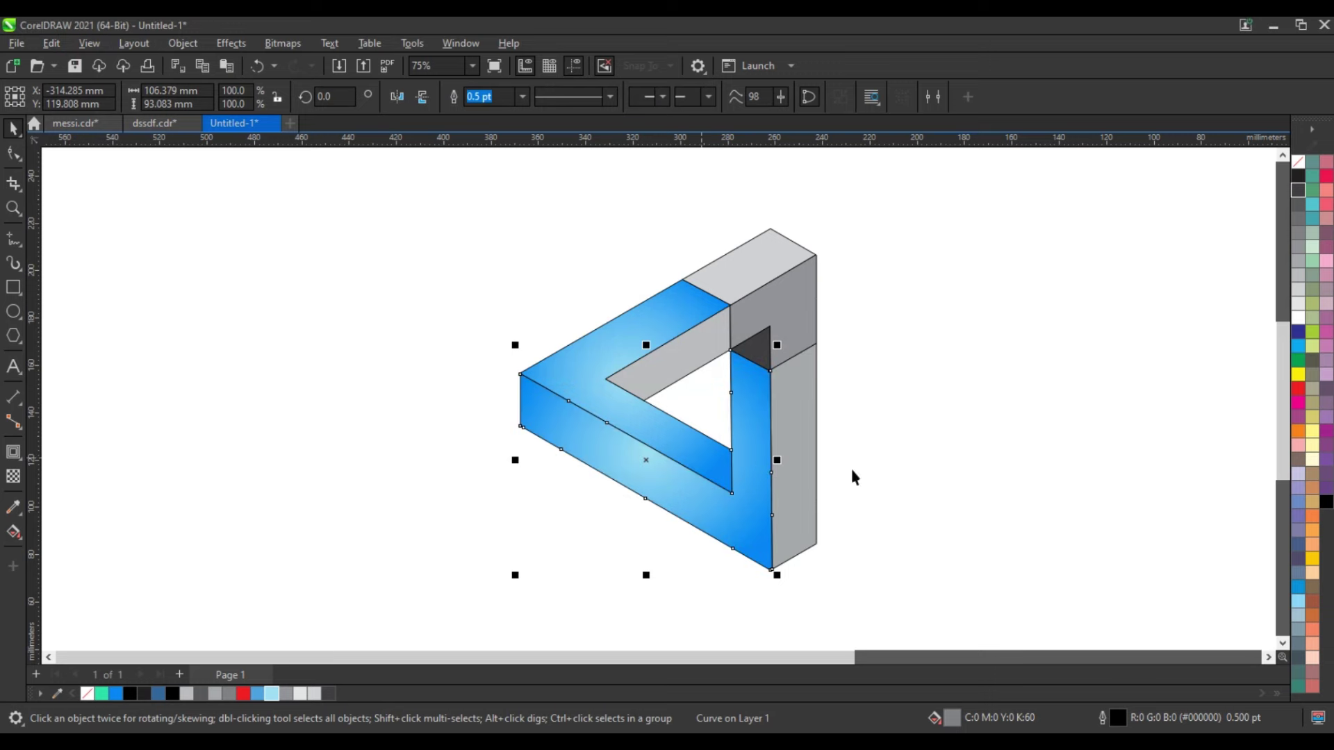
pyautogui.click(963, 465)
# Step: Copy the blue radial fill onto the grey right face and reposition and enlarge its gradient
pyautogui.click(792, 492)
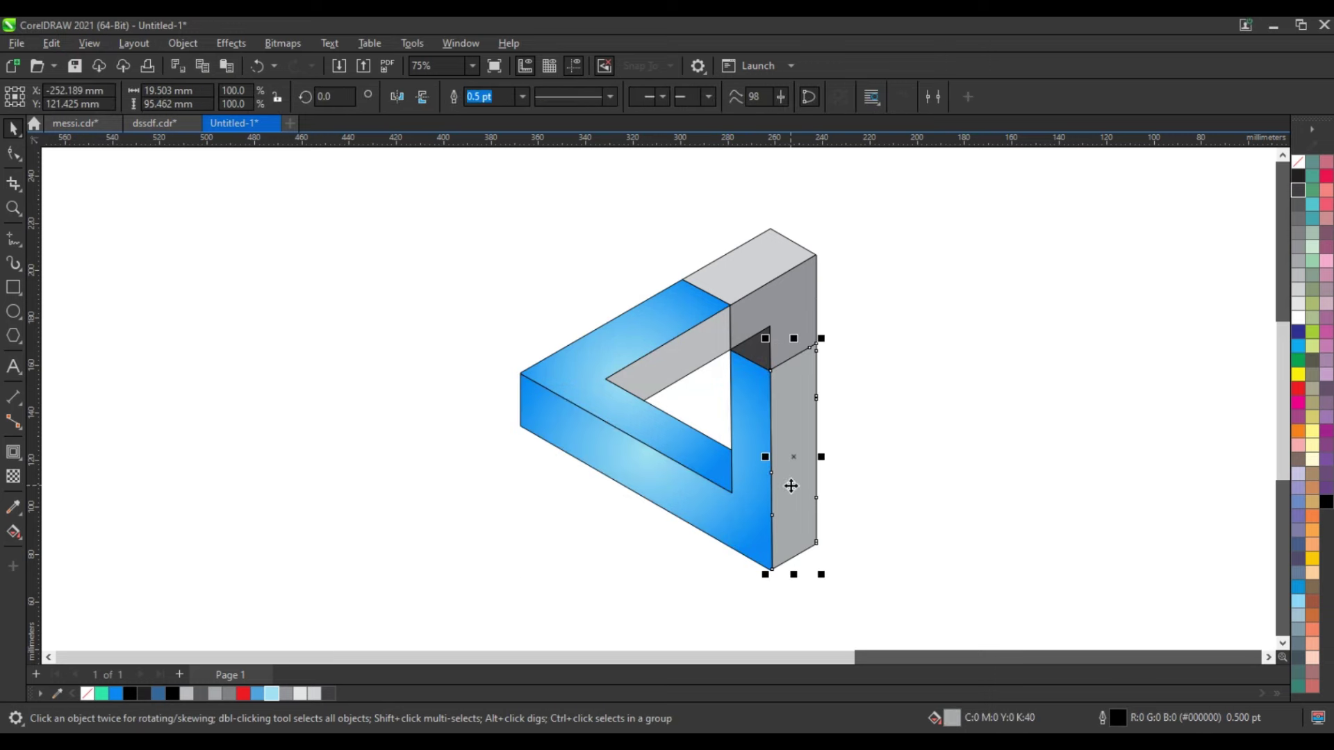
pyautogui.click(51, 43)
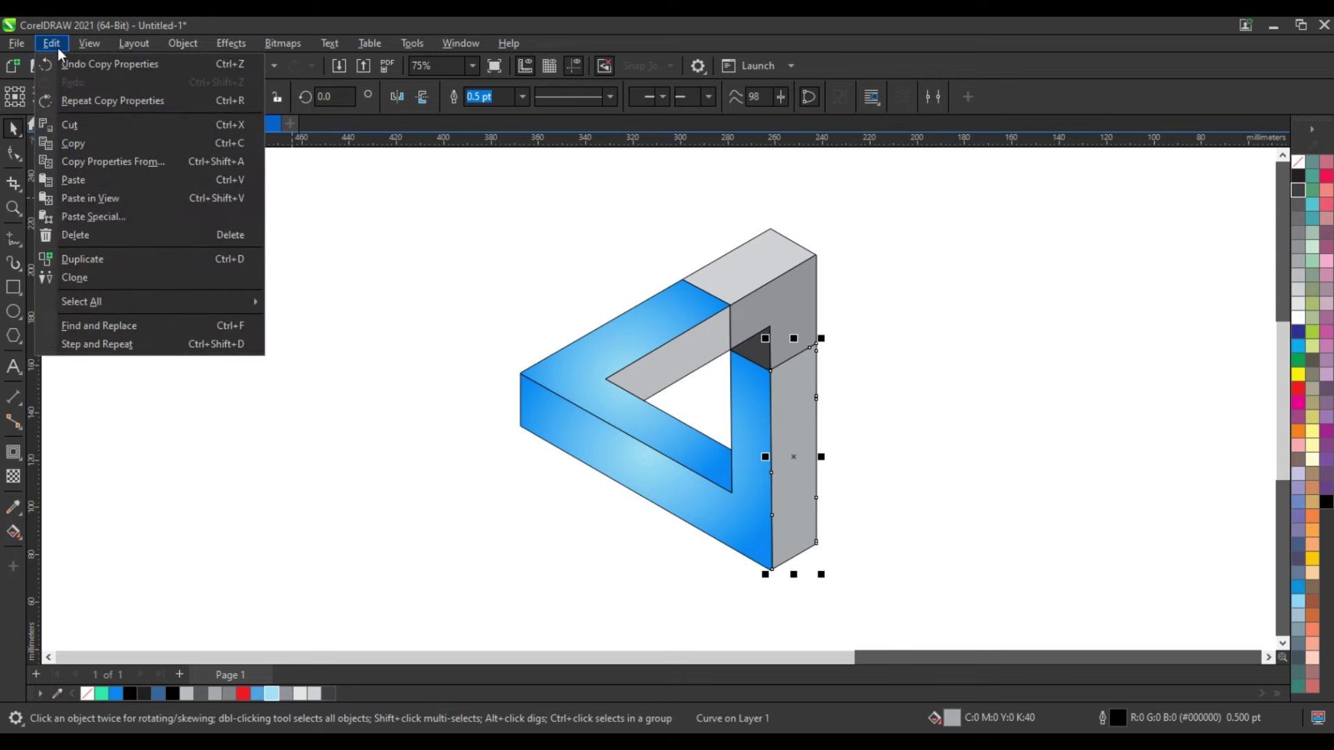
pyautogui.press('Return')
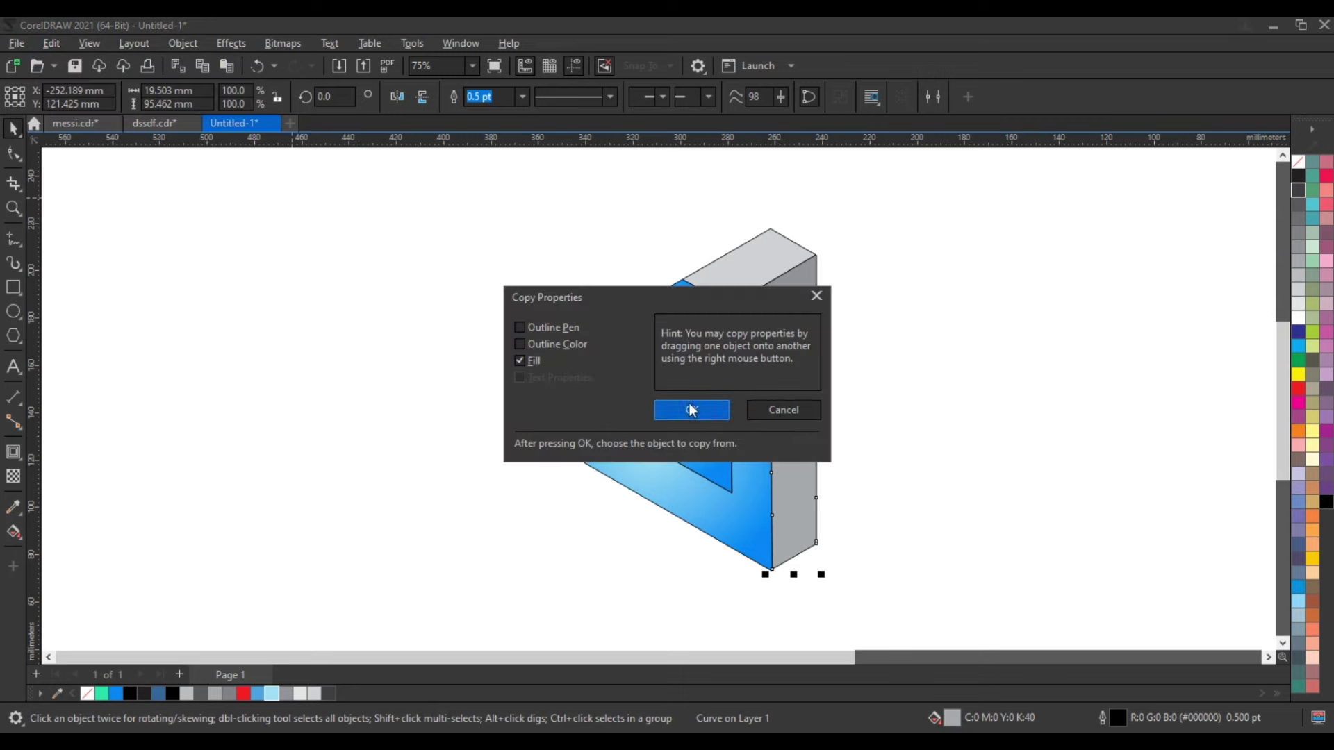
pyautogui.click(692, 409)
pyautogui.click(749, 492)
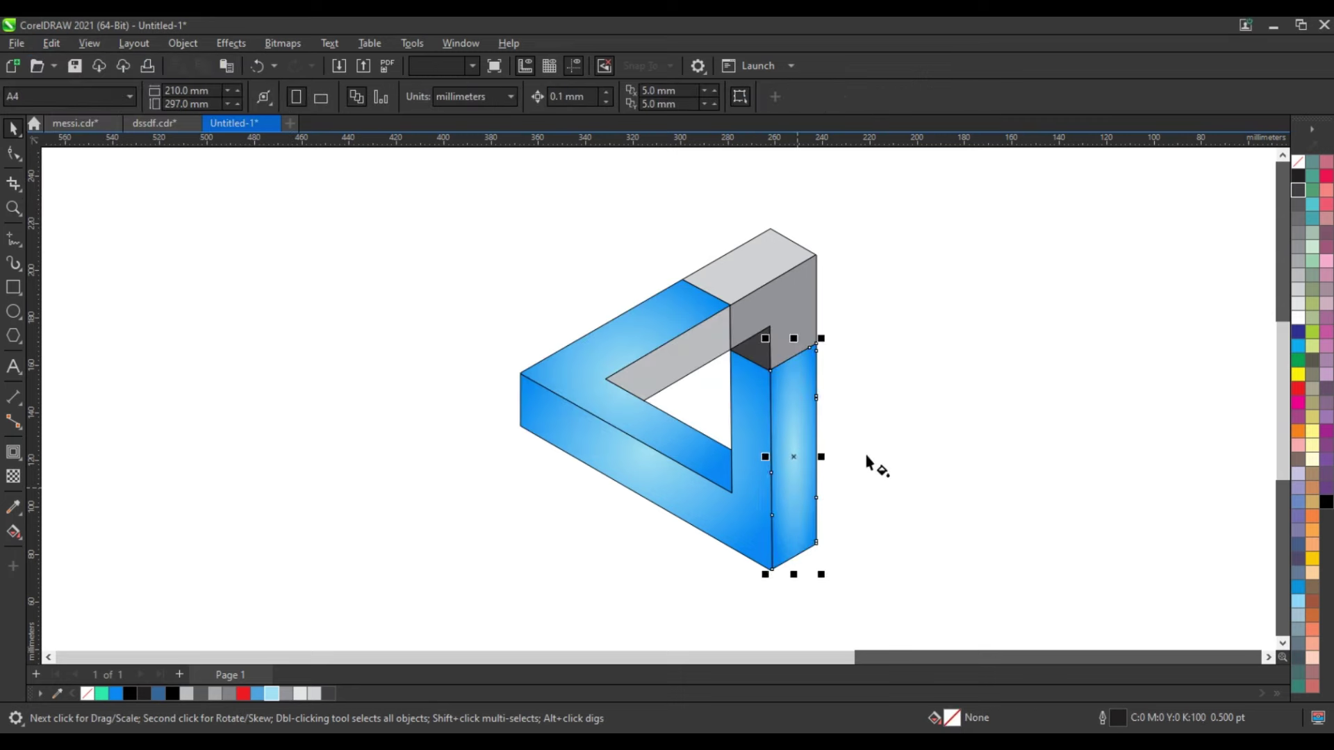
pyautogui.press('g')
pyautogui.moveTo(859, 438)
pyautogui.mouseDown()
pyautogui.moveTo(814, 445)
pyautogui.moveTo(847, 460)
pyautogui.mouseUp()
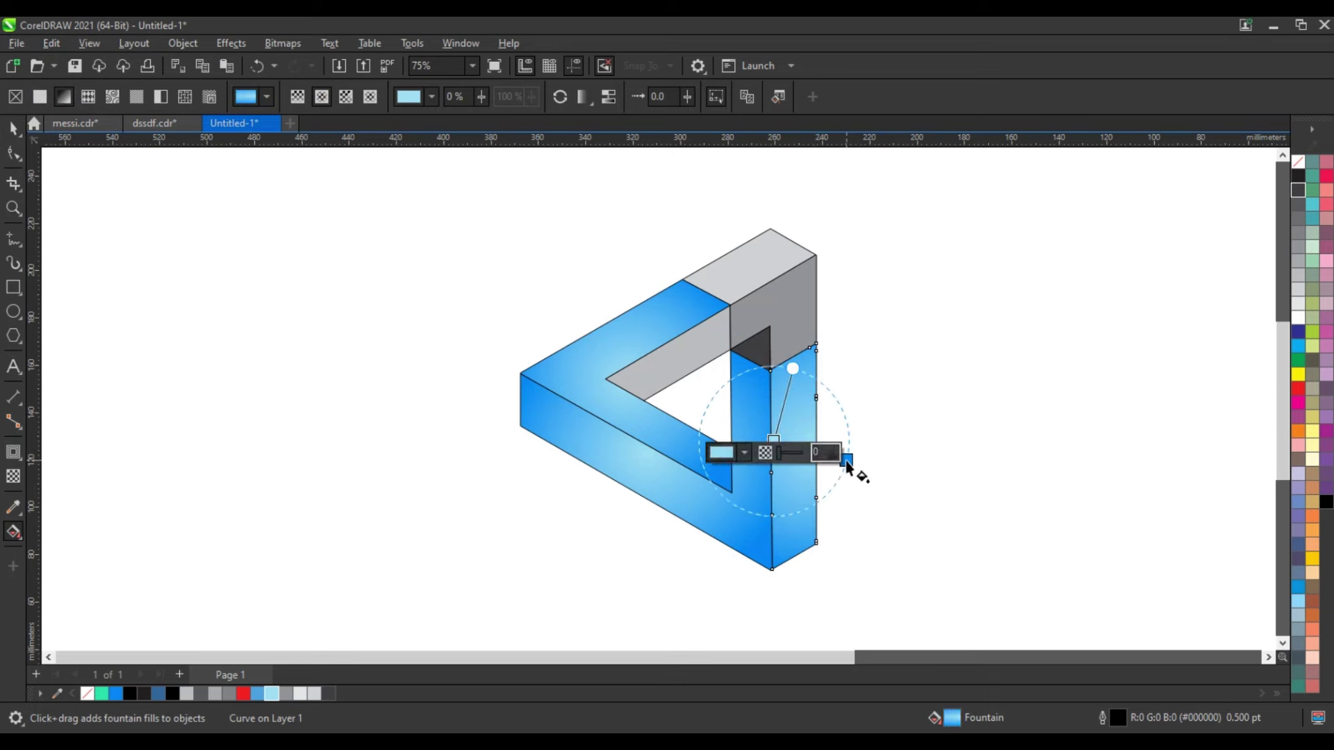
pyautogui.moveTo(773, 440); pyautogui.dragTo(770, 435)
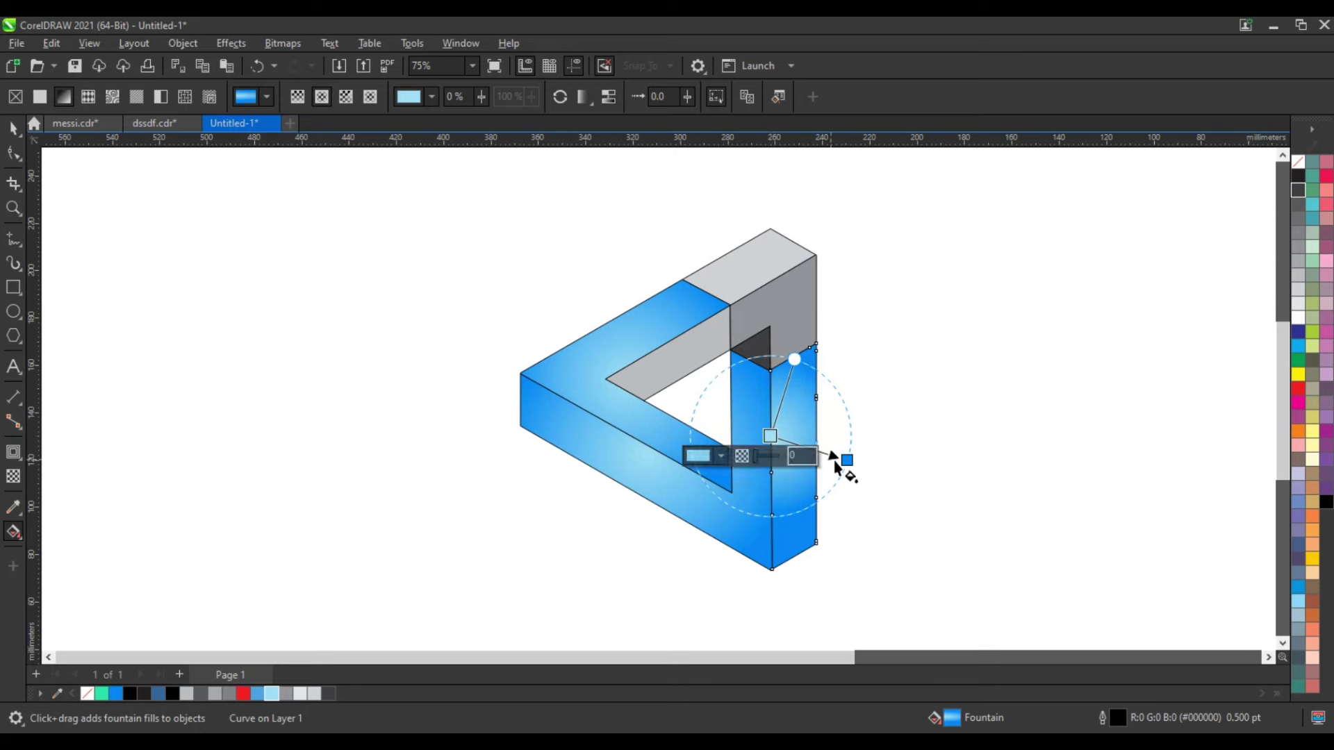
pyautogui.moveTo(846, 460); pyautogui.dragTo(879, 480)
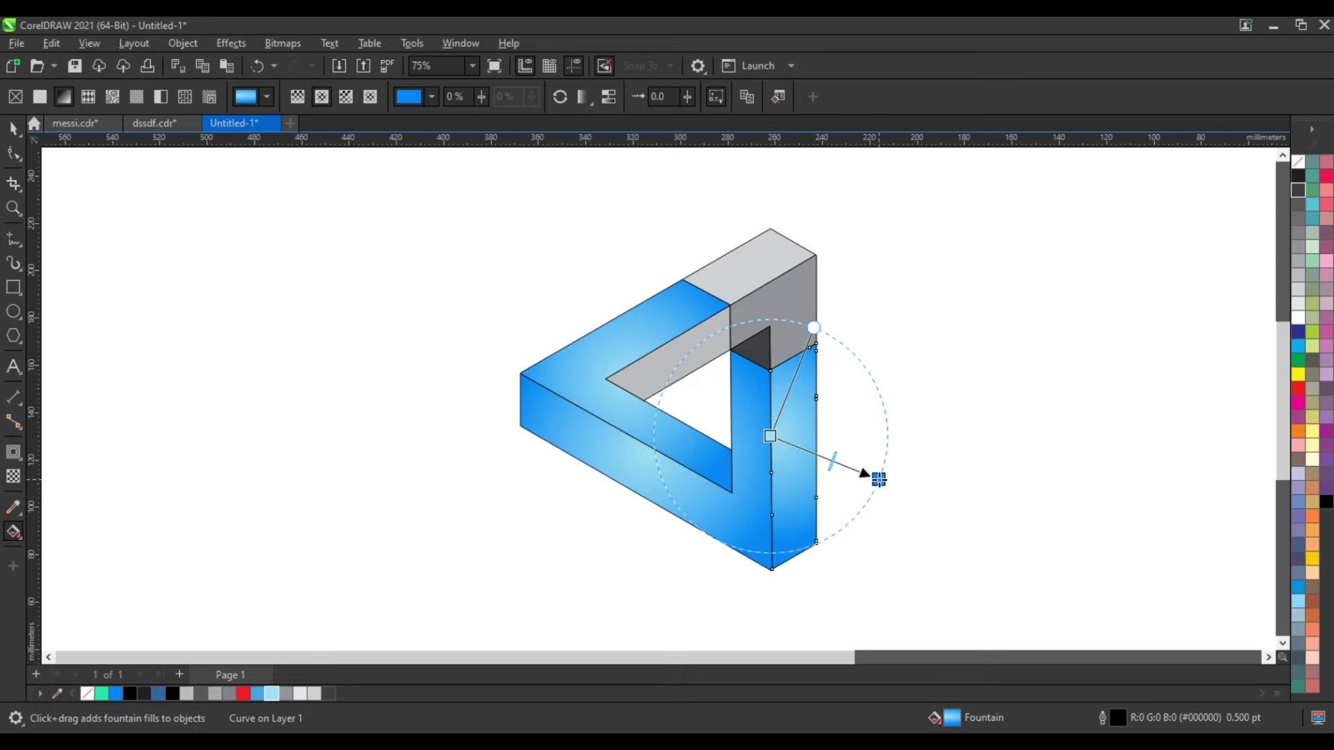
pyautogui.press('space')
# Step: Copy the blue radial fill onto the upper arm's inner face and reshape its gradient
pyautogui.click(679, 387)
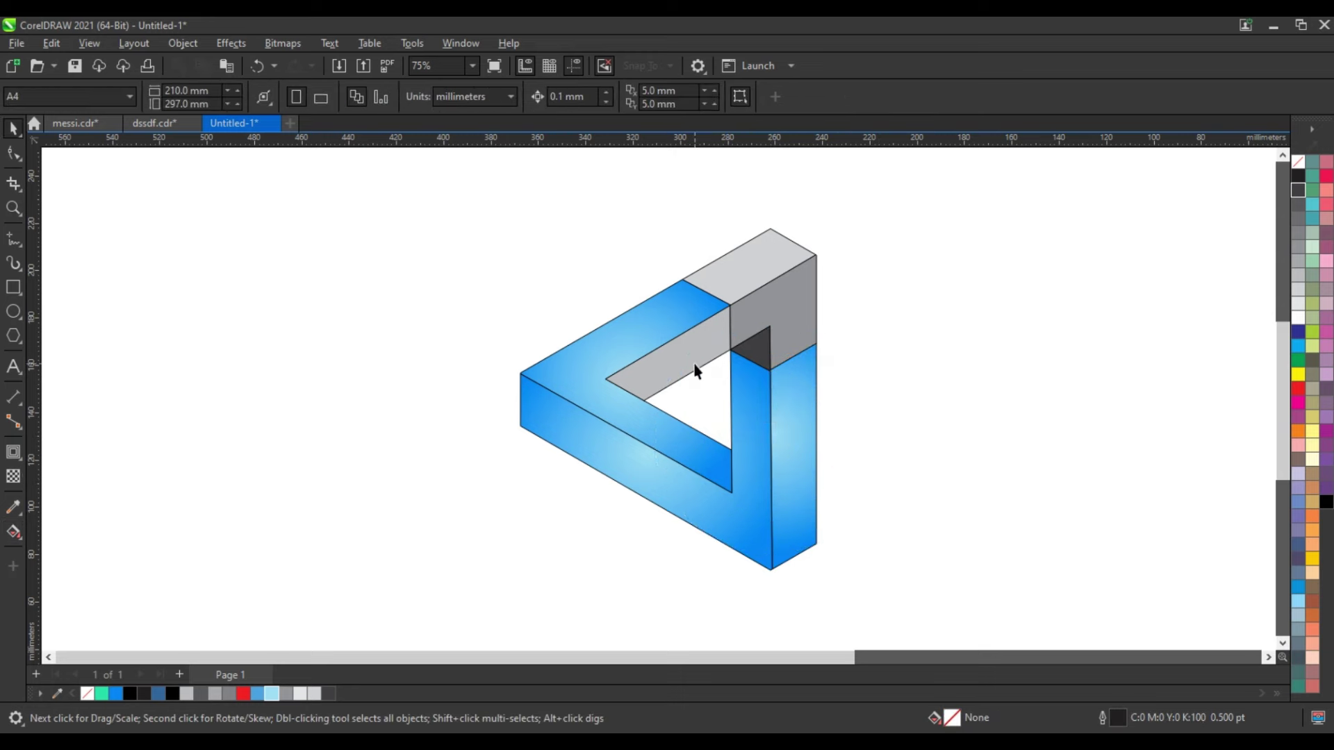
pyautogui.hotkey('ctrl', 'shift', 'a')
pyautogui.press('Escape')
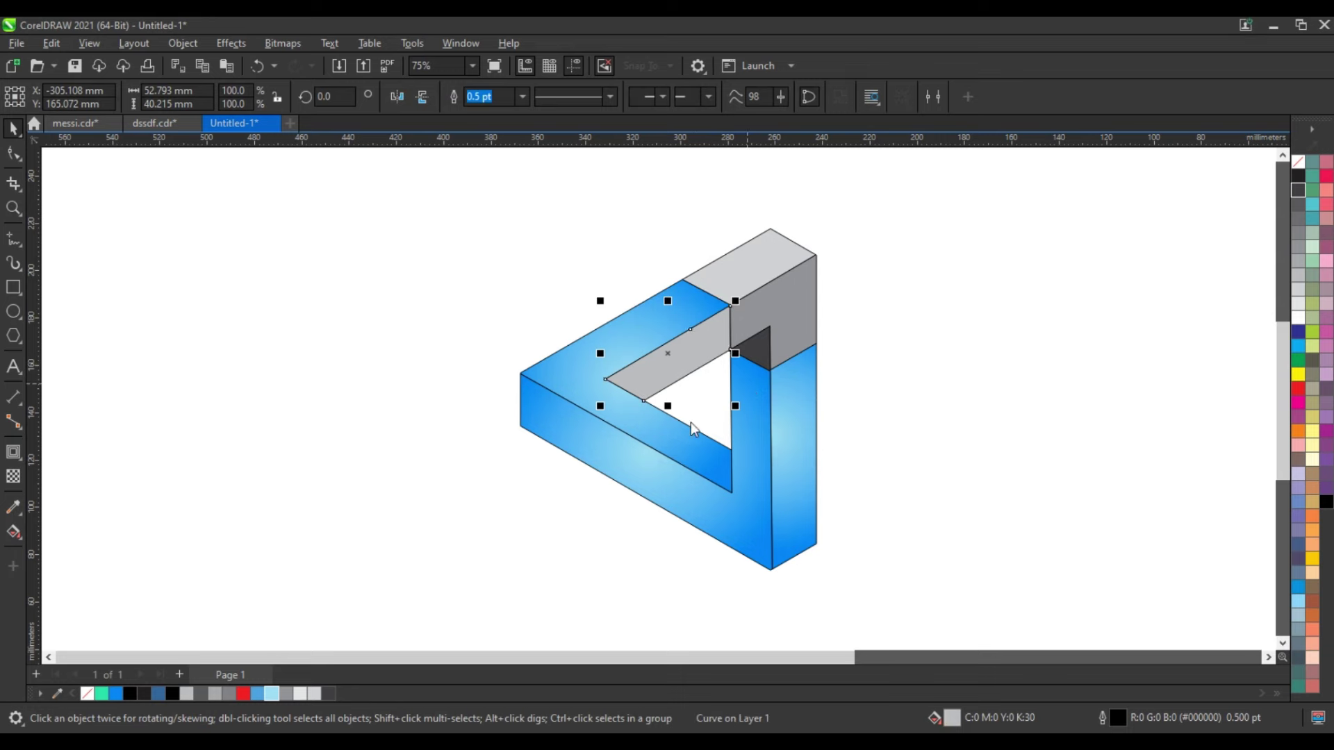
pyautogui.click(690, 450)
pyautogui.press('g')
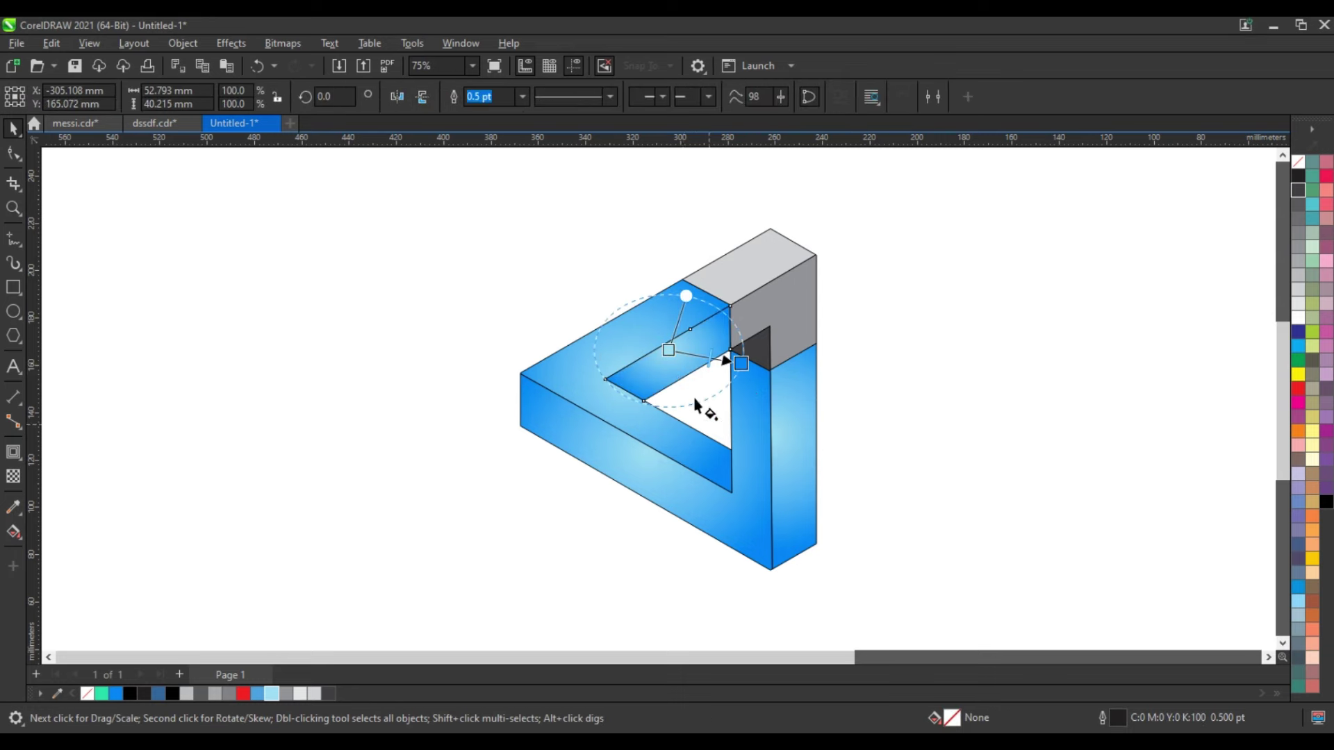
pyautogui.moveTo(674, 375)
pyautogui.mouseDown()
pyautogui.moveTo(711, 455)
pyautogui.moveTo(706, 433)
pyautogui.mouseUp()
pyautogui.moveTo(675, 375); pyautogui.dragTo(671, 364)
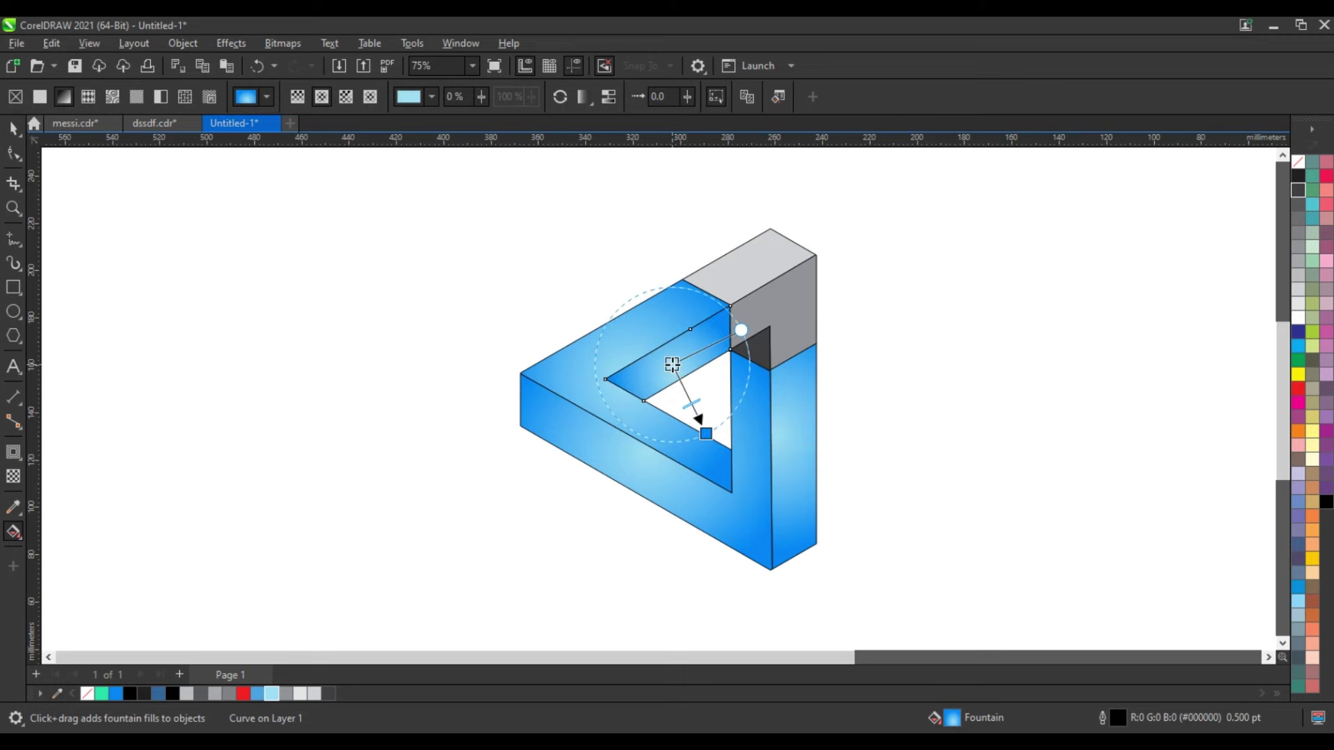
pyautogui.moveTo(706, 434); pyautogui.dragTo(703, 429)
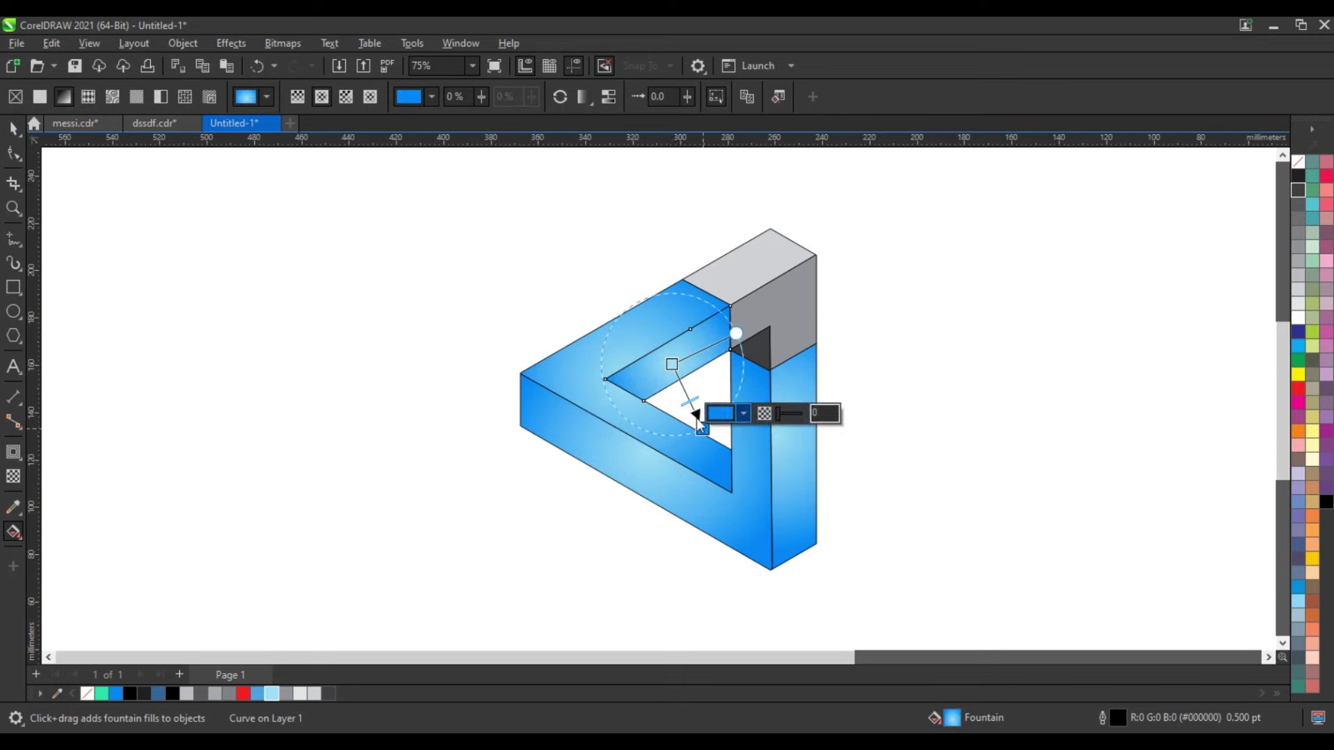
pyautogui.click(12, 128)
pyautogui.click(239, 353)
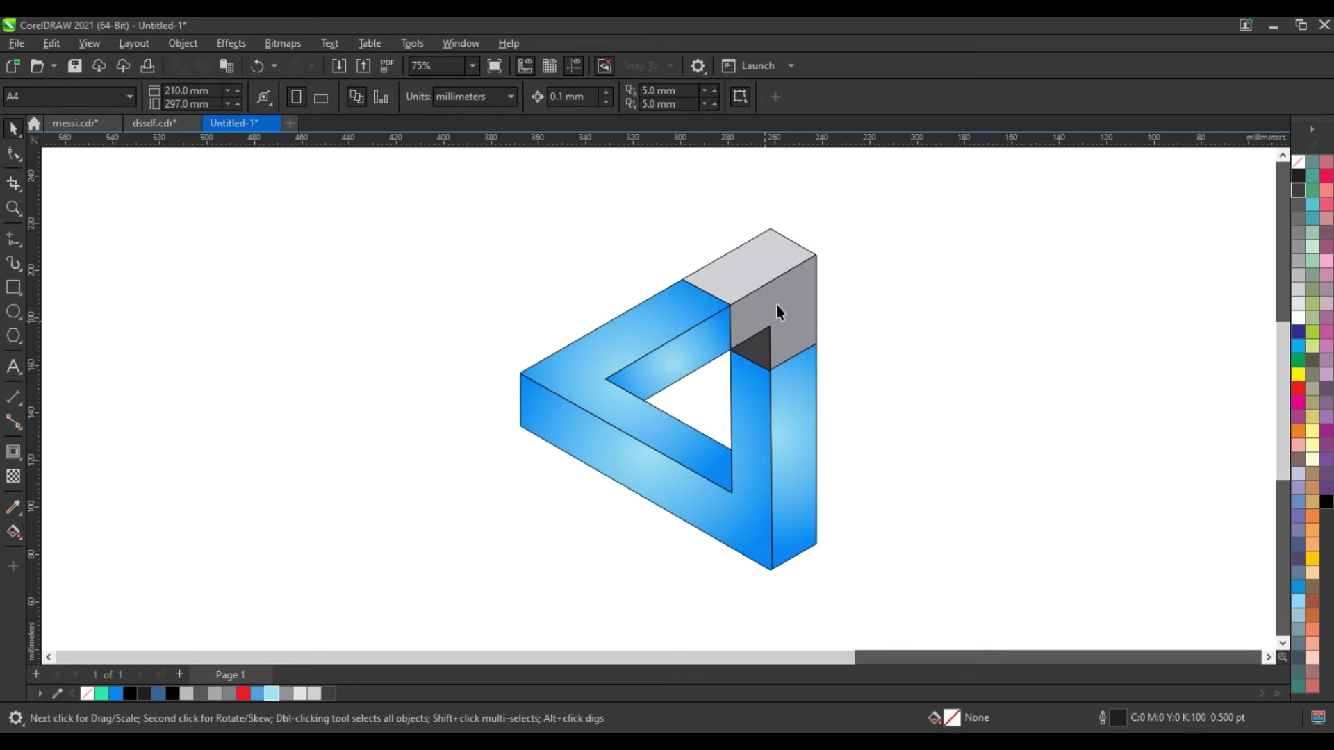
# Step: Fill the corner block's top face red and its right face and small triangle dark red
pyautogui.click(749, 265)
pyautogui.click(1298, 389)
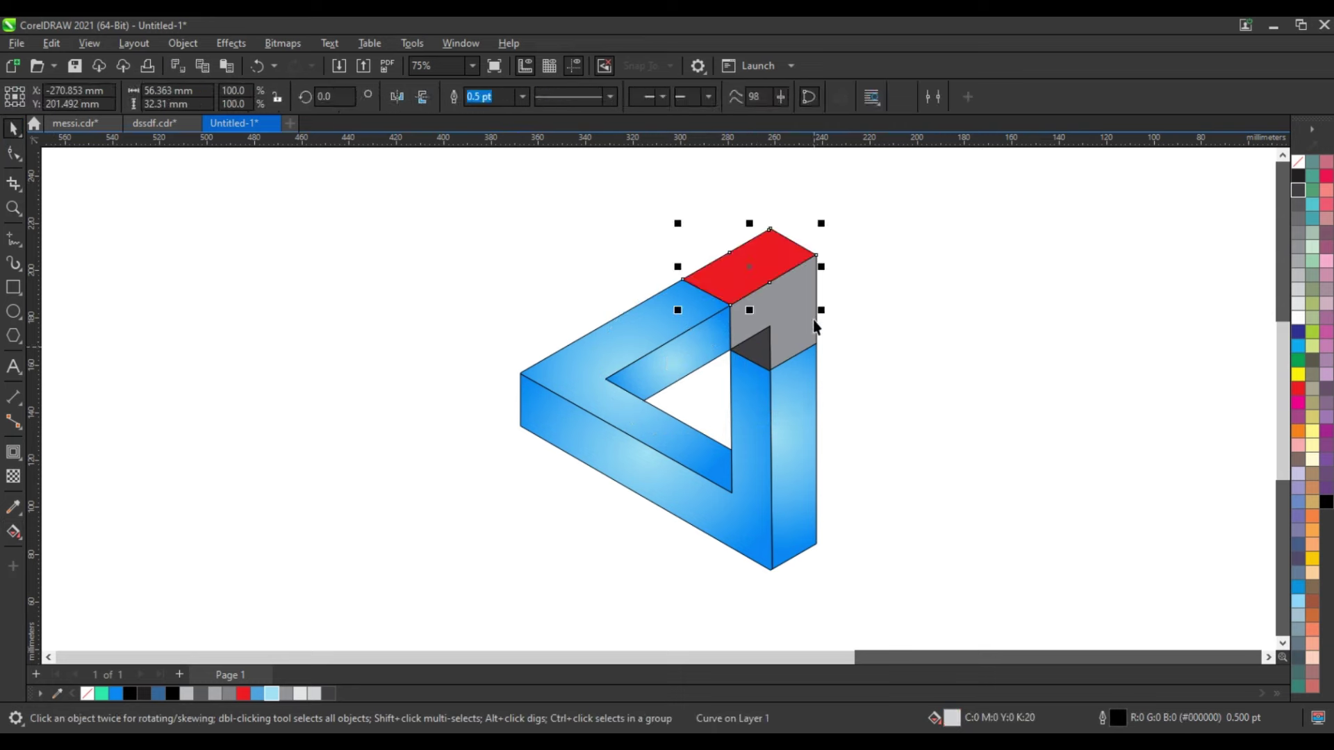
pyautogui.click(816, 327)
pyautogui.click(1299, 389)
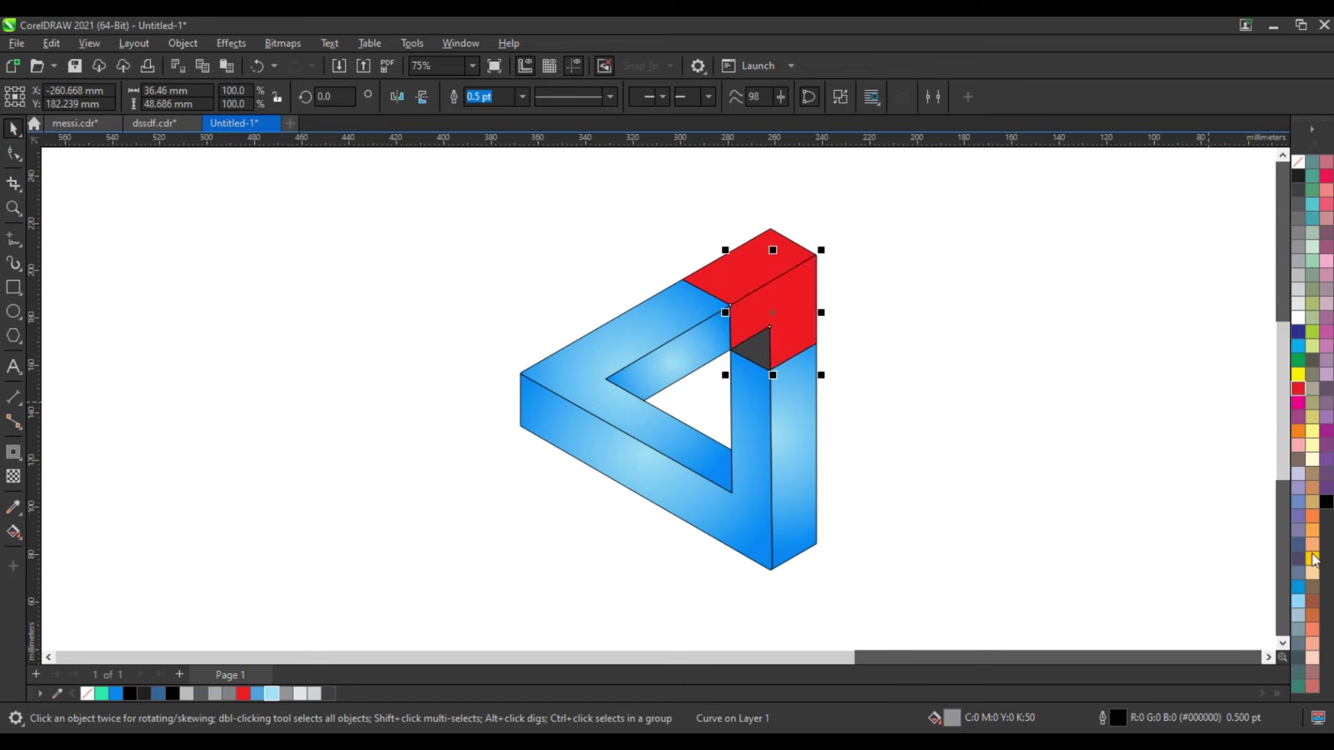
pyautogui.keyDown('ctrl'); pyautogui.click(1328, 506); pyautogui.keyUp('ctrl')
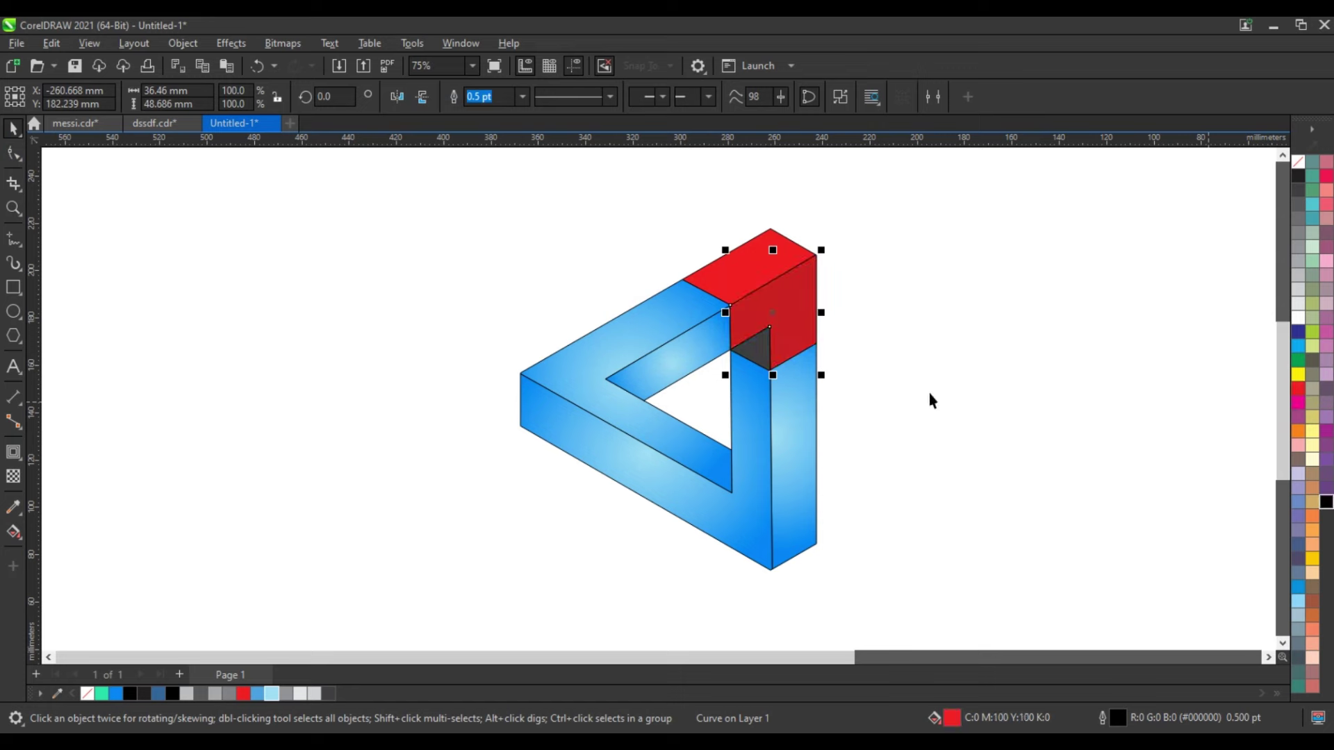
pyautogui.click(757, 351)
pyautogui.click(1298, 389)
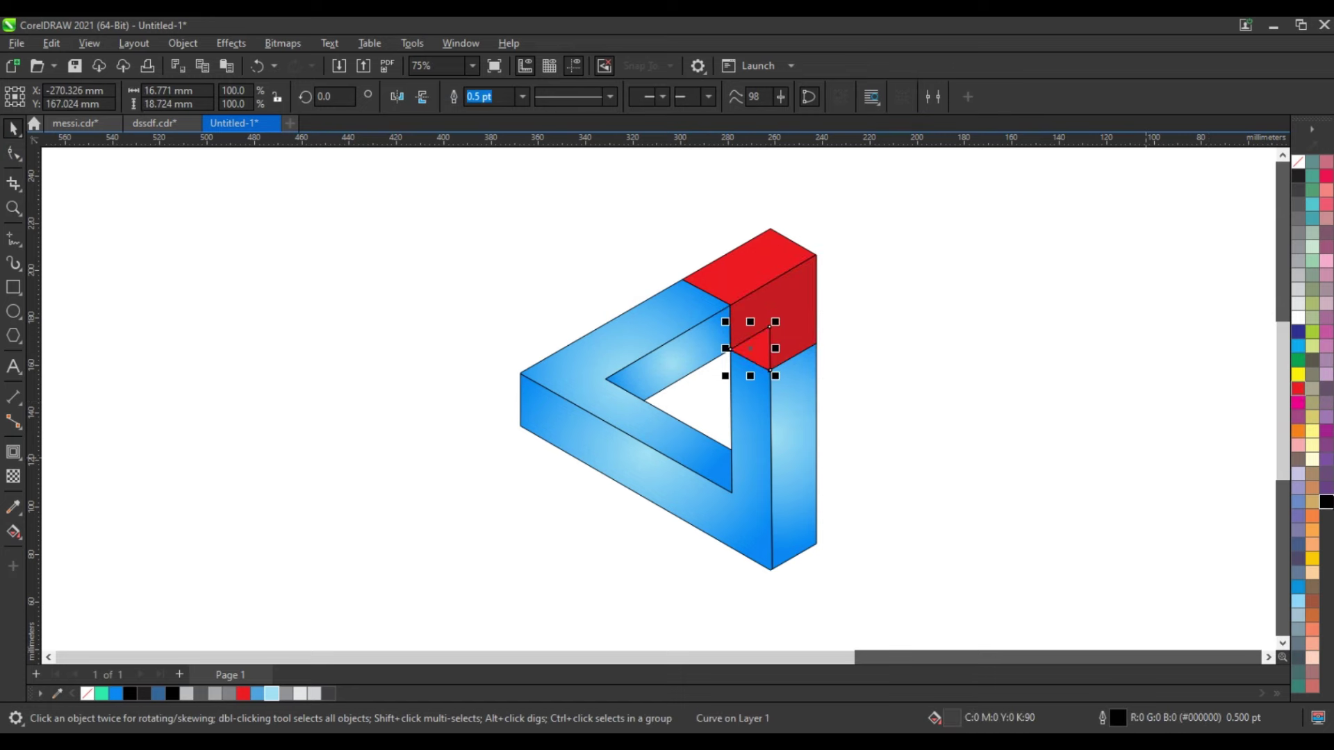
pyautogui.keyDown('ctrl'); pyautogui.click(1328, 504); pyautogui.keyUp('ctrl')
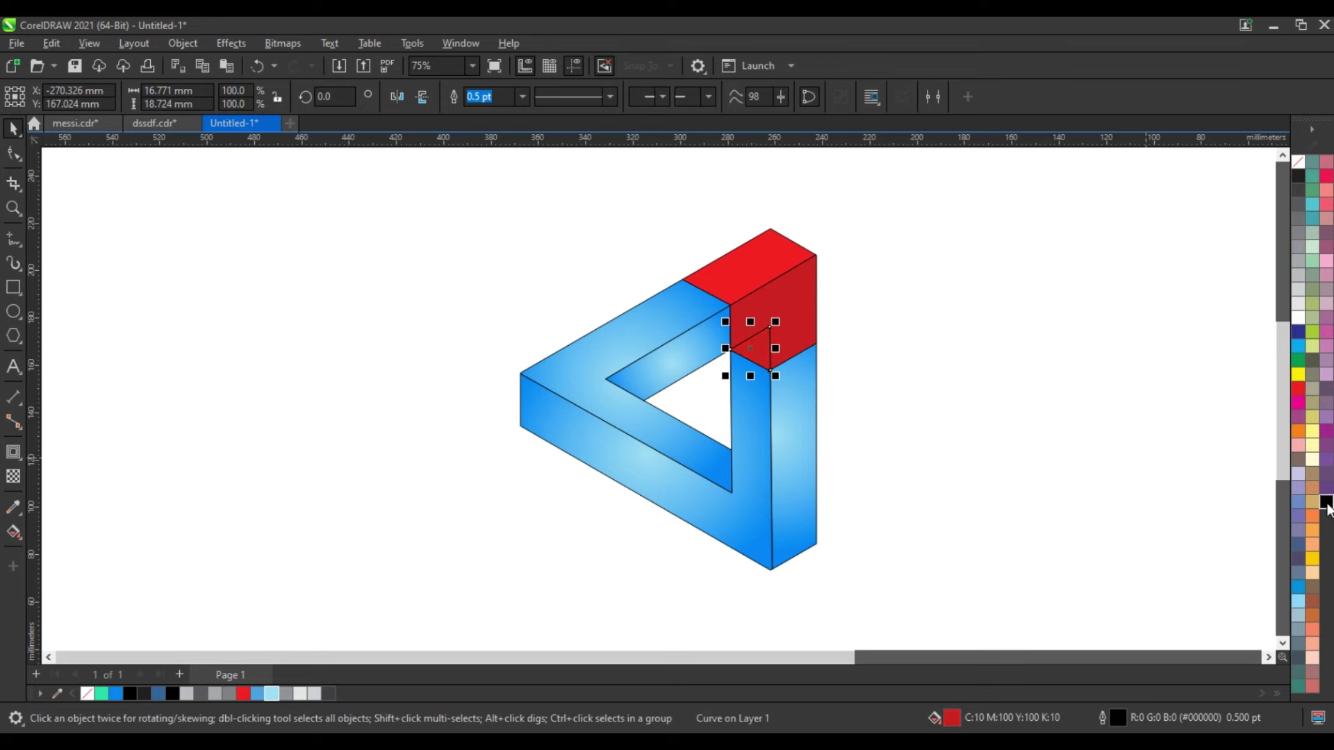
# Step: Remove the outlines from all seven triangle shapes and darken the small triangle further
pyautogui.moveTo(420, 214); pyautogui.dragTo(680, 435)
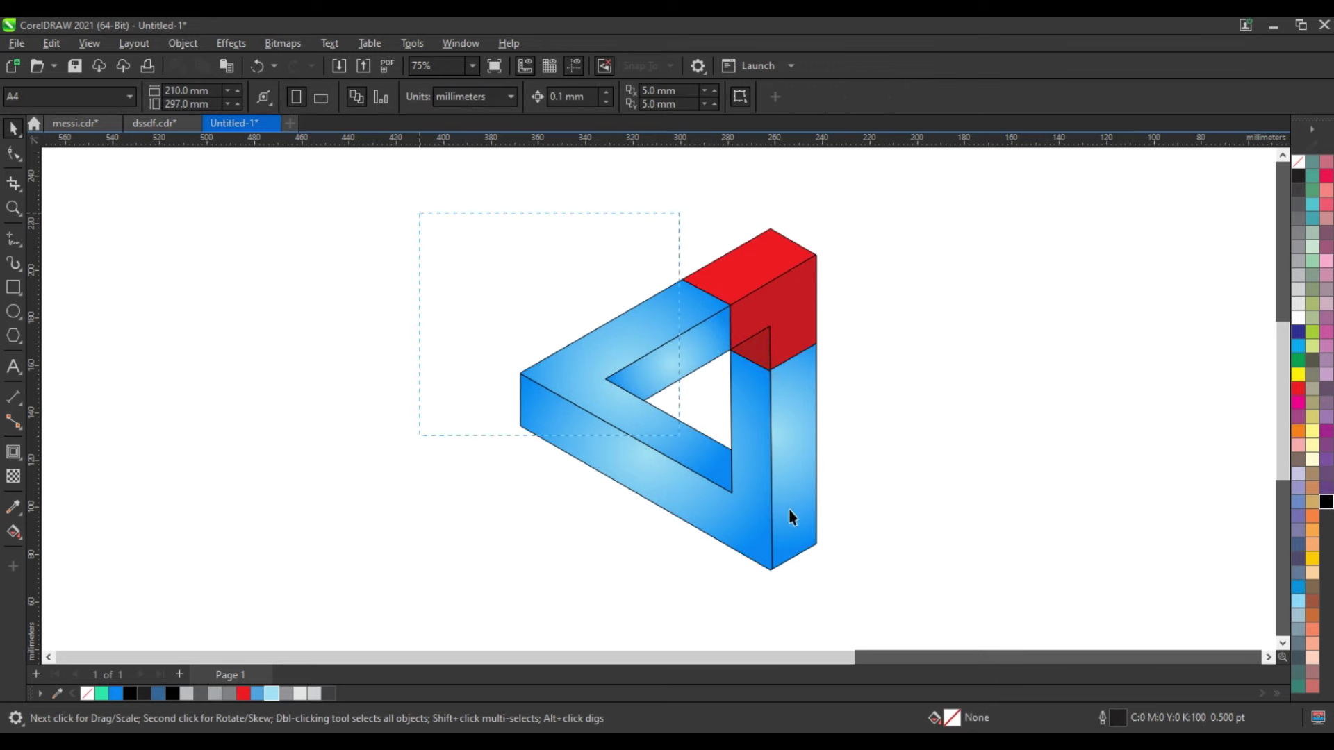
pyautogui.moveTo(890, 589); pyautogui.dragTo(887, 584)
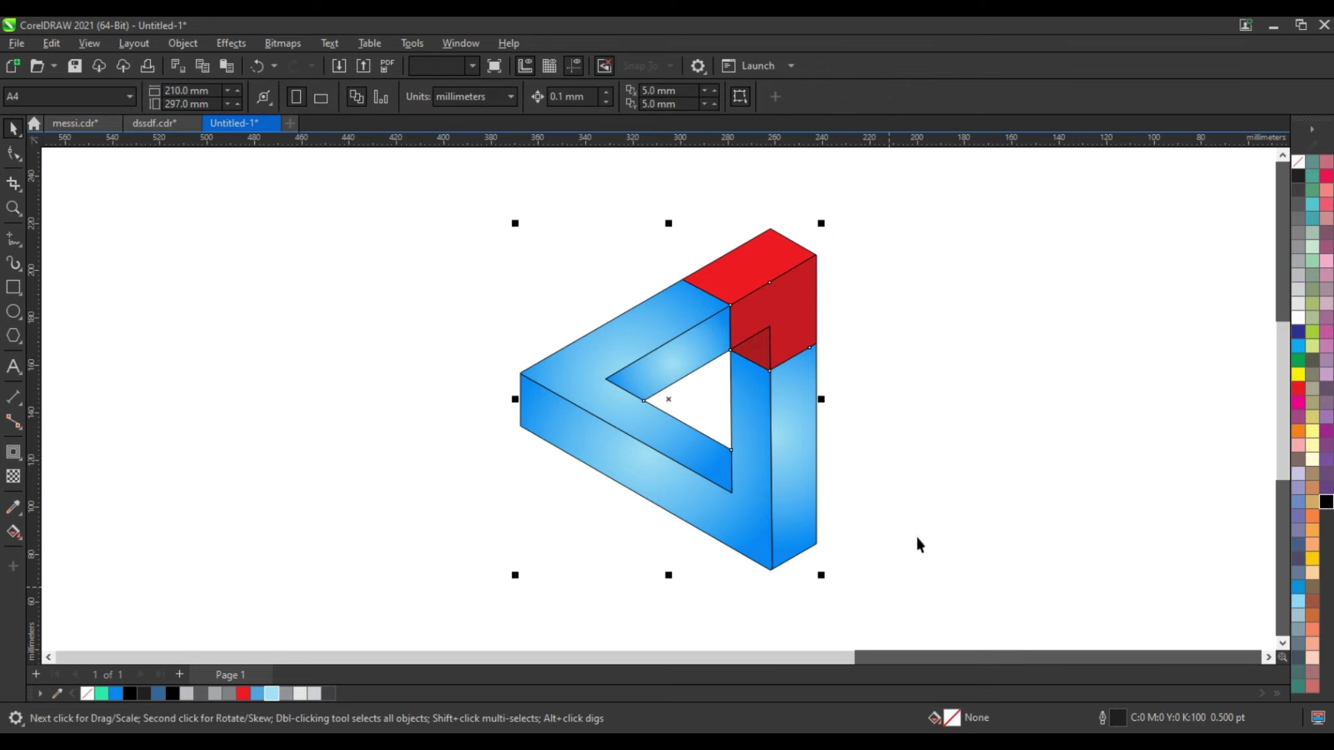
pyautogui.rightClick(1296, 167)
pyautogui.click(1266, 175)
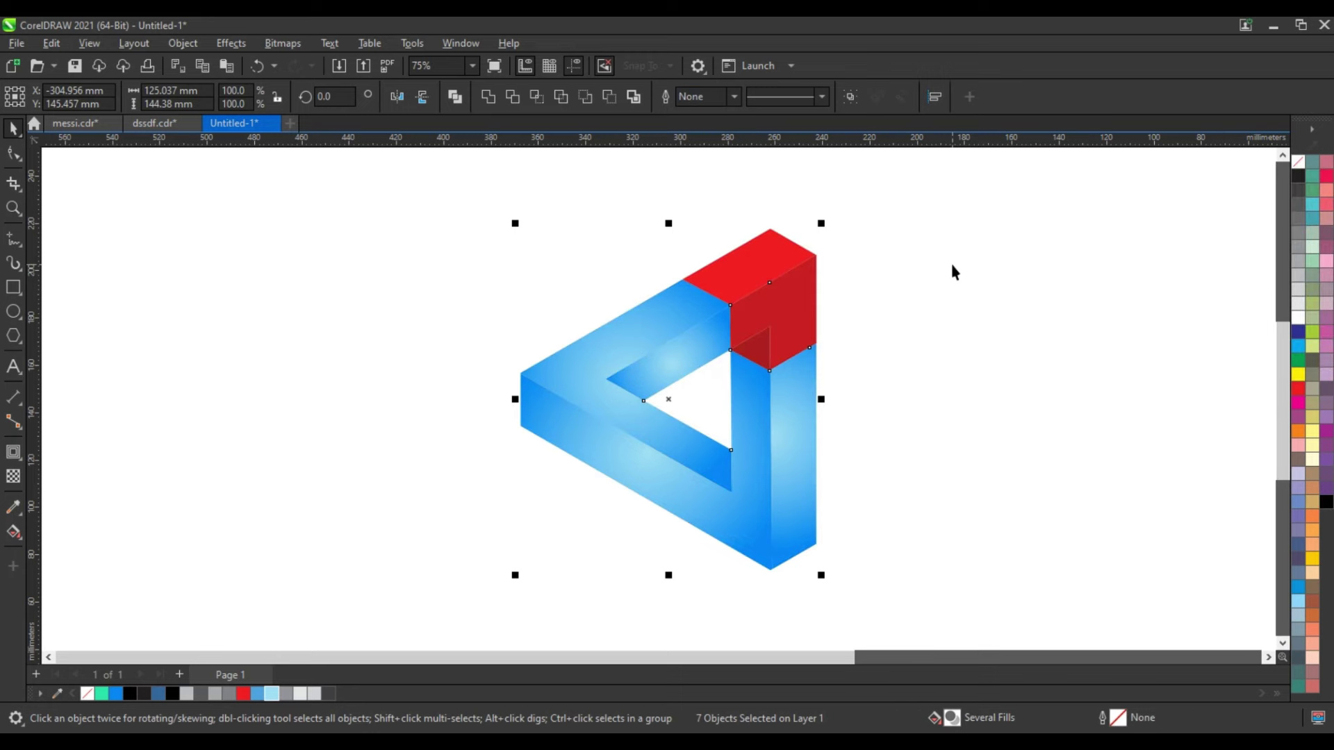
pyautogui.click(952, 265)
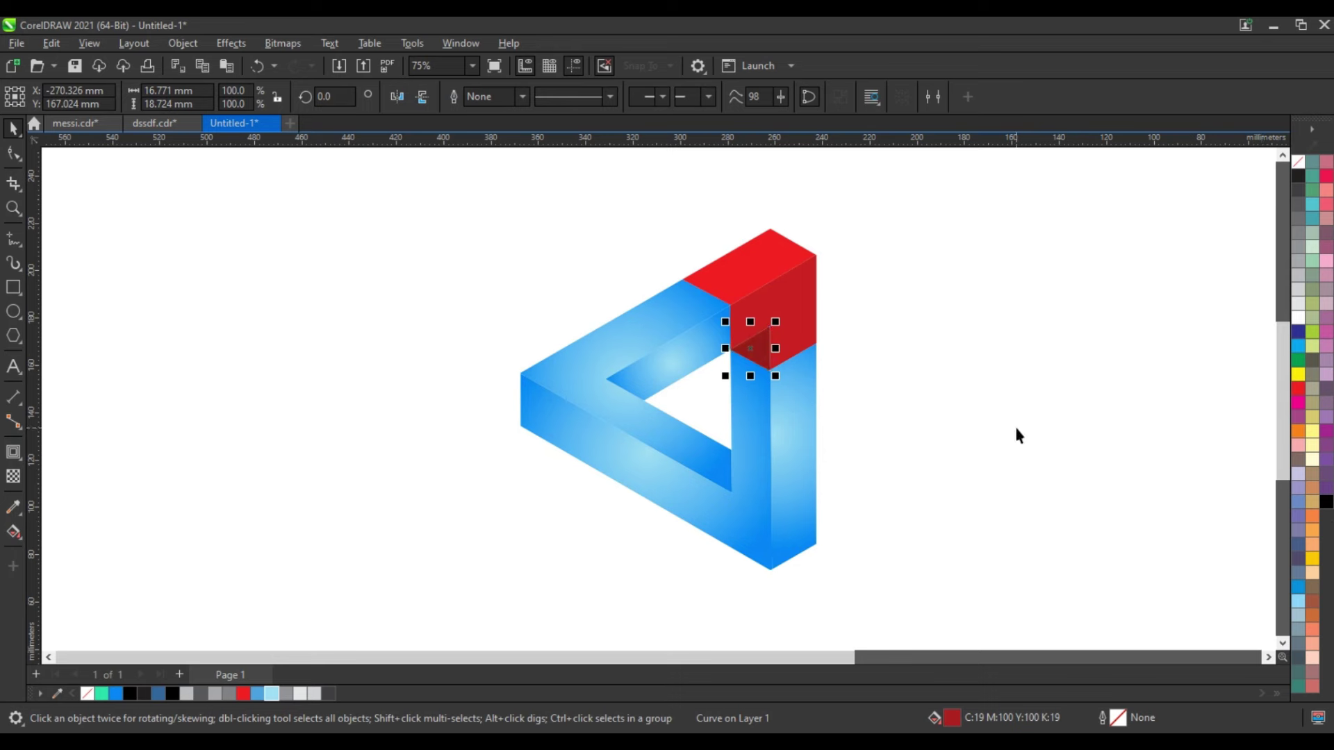
pyautogui.keyDown('ctrl'); pyautogui.click(1320, 501); pyautogui.keyUp('ctrl')
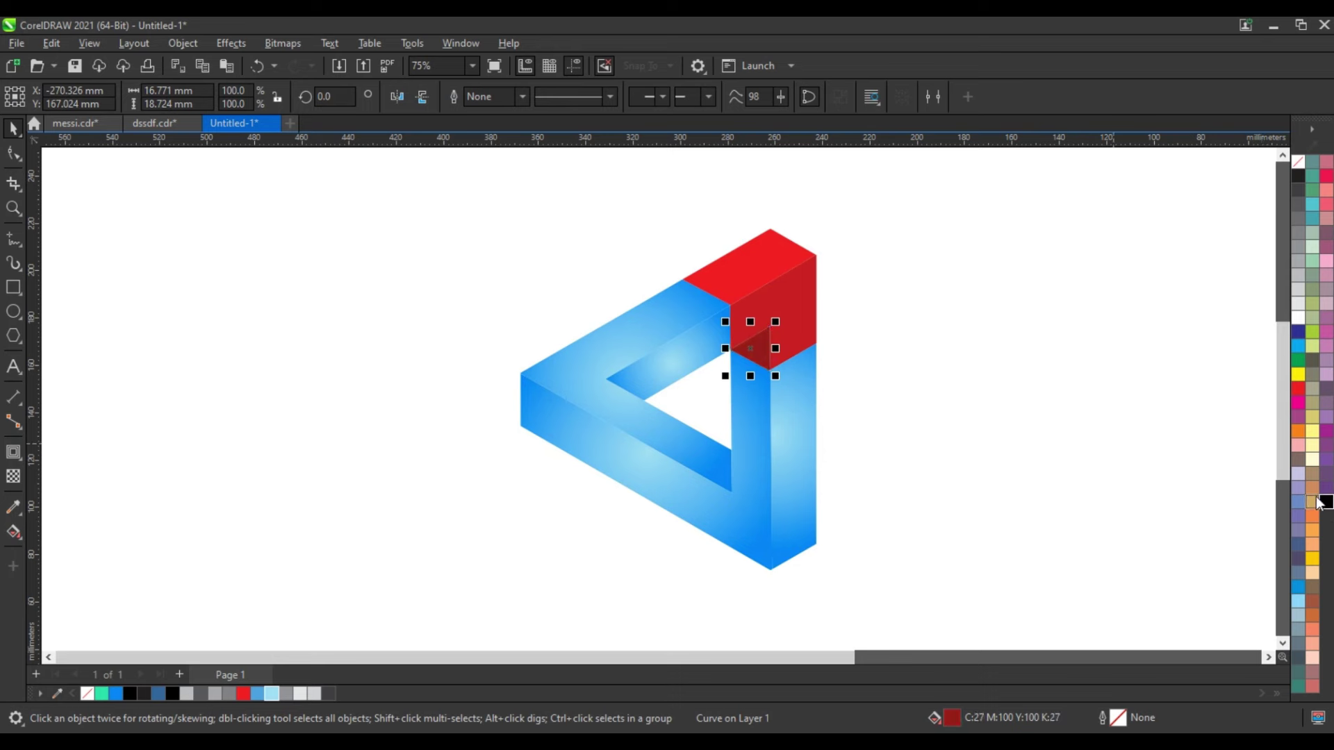
pyautogui.click(957, 462)
pyautogui.click(810, 312)
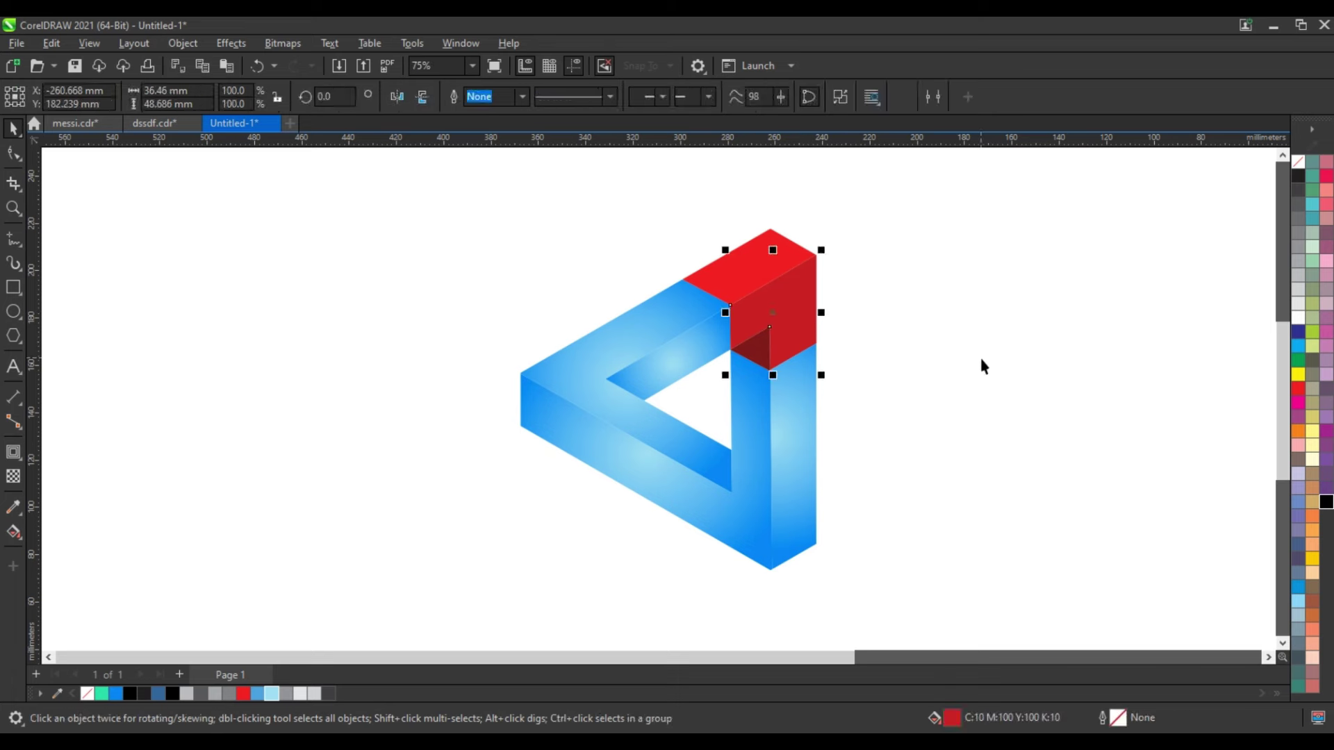
pyautogui.click(964, 386)
pyautogui.scroll(-1, 965, 386)
pyautogui.scroll(-1, 964, 386)
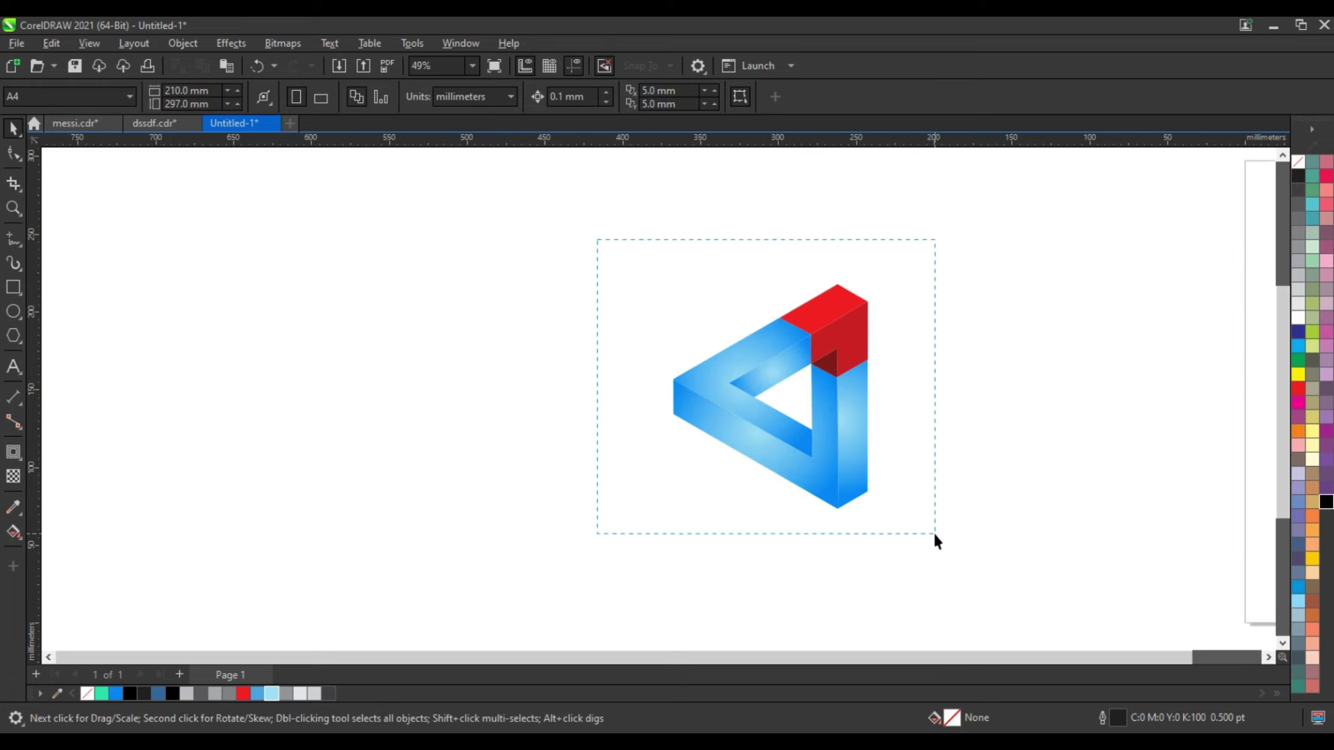
# Step: Zoom to the triangle and move the inner face's gradient centre higher, shrinking the radial spread
pyautogui.moveTo(935, 534); pyautogui.dragTo(932, 528)
pyautogui.hotkey('shift', 'F2')
pyautogui.click(928, 479)
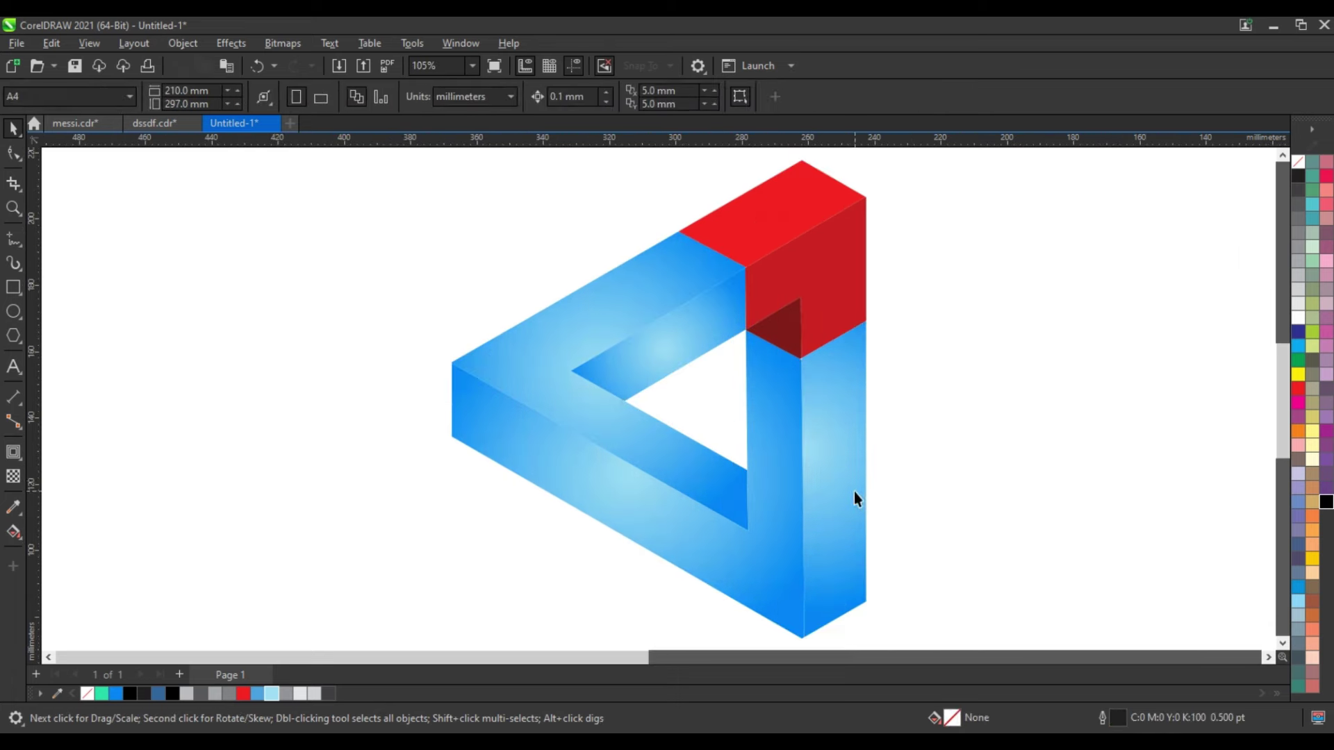
pyautogui.click(679, 348)
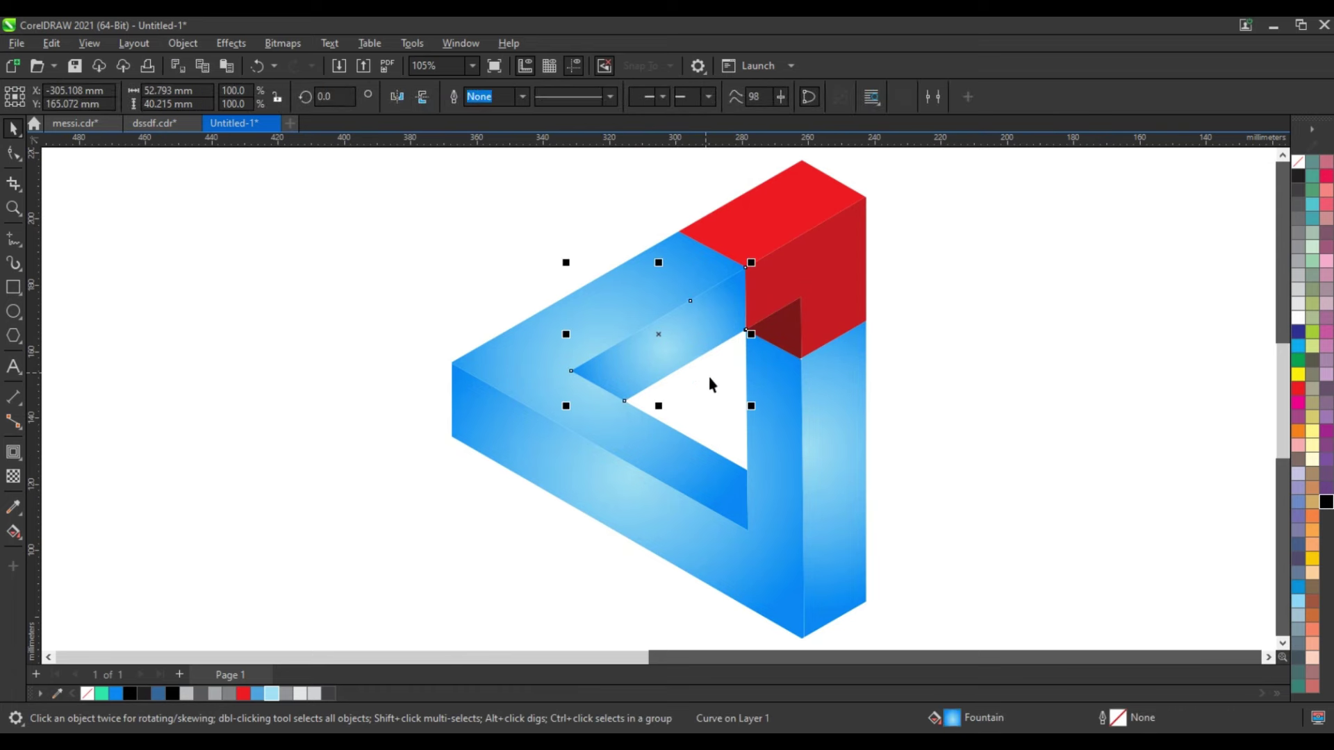
pyautogui.press('g')
pyautogui.moveTo(666, 352); pyautogui.dragTo(647, 321)
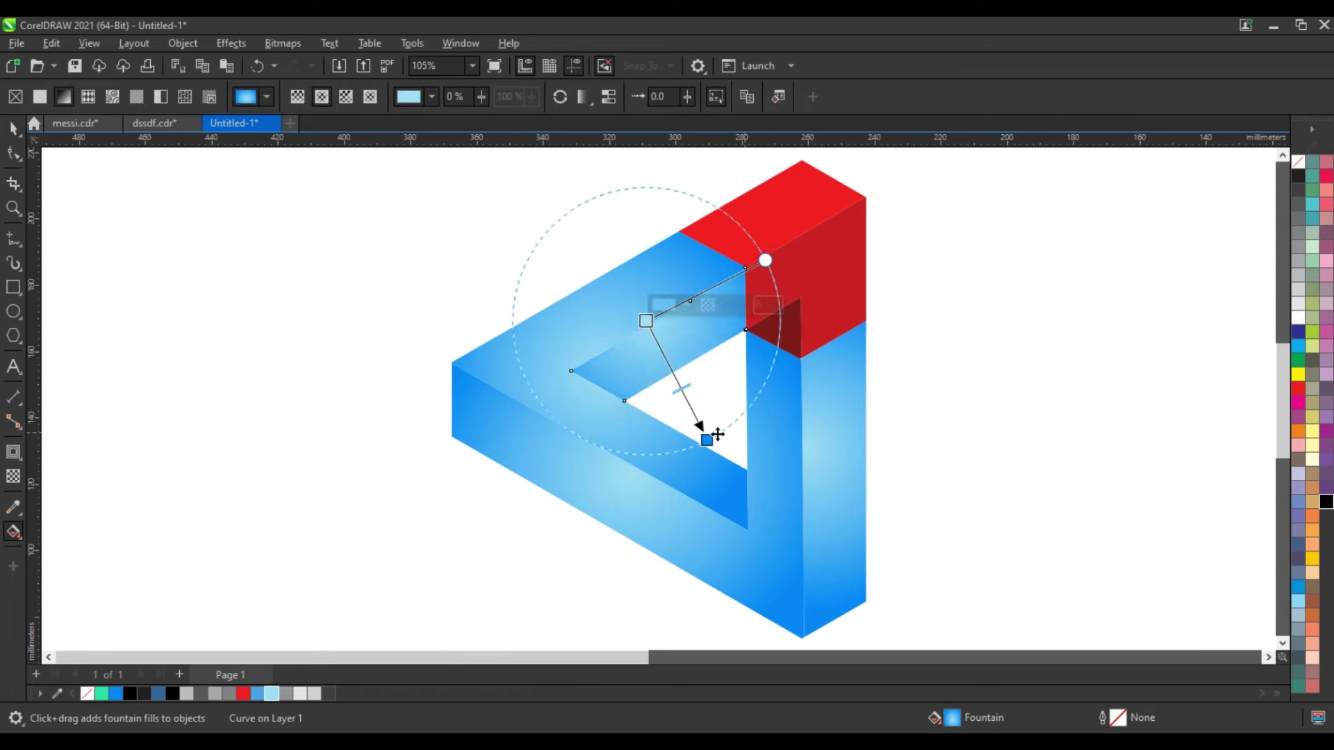
pyautogui.moveTo(705, 437); pyautogui.dragTo(688, 401)
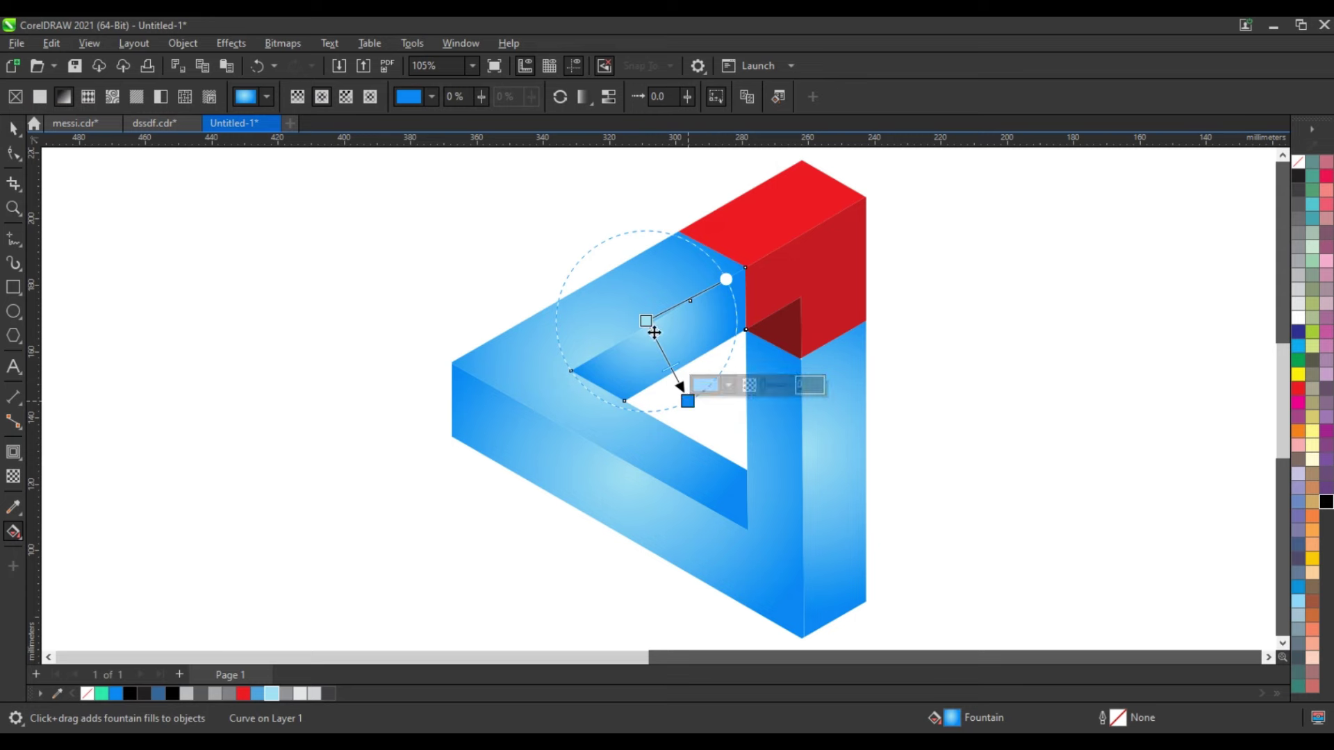
pyautogui.click(646, 321)
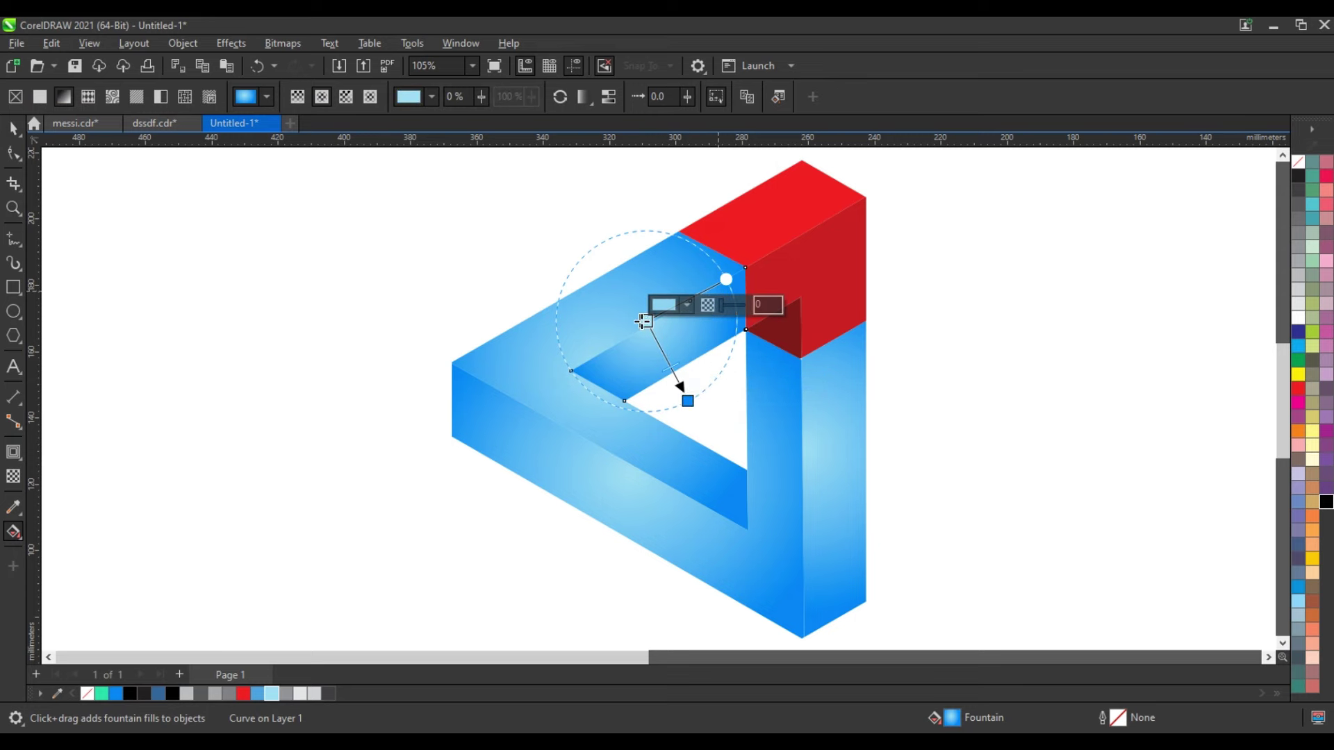
pyautogui.moveTo(646, 321); pyautogui.dragTo(654, 303)
pyautogui.click(14, 128)
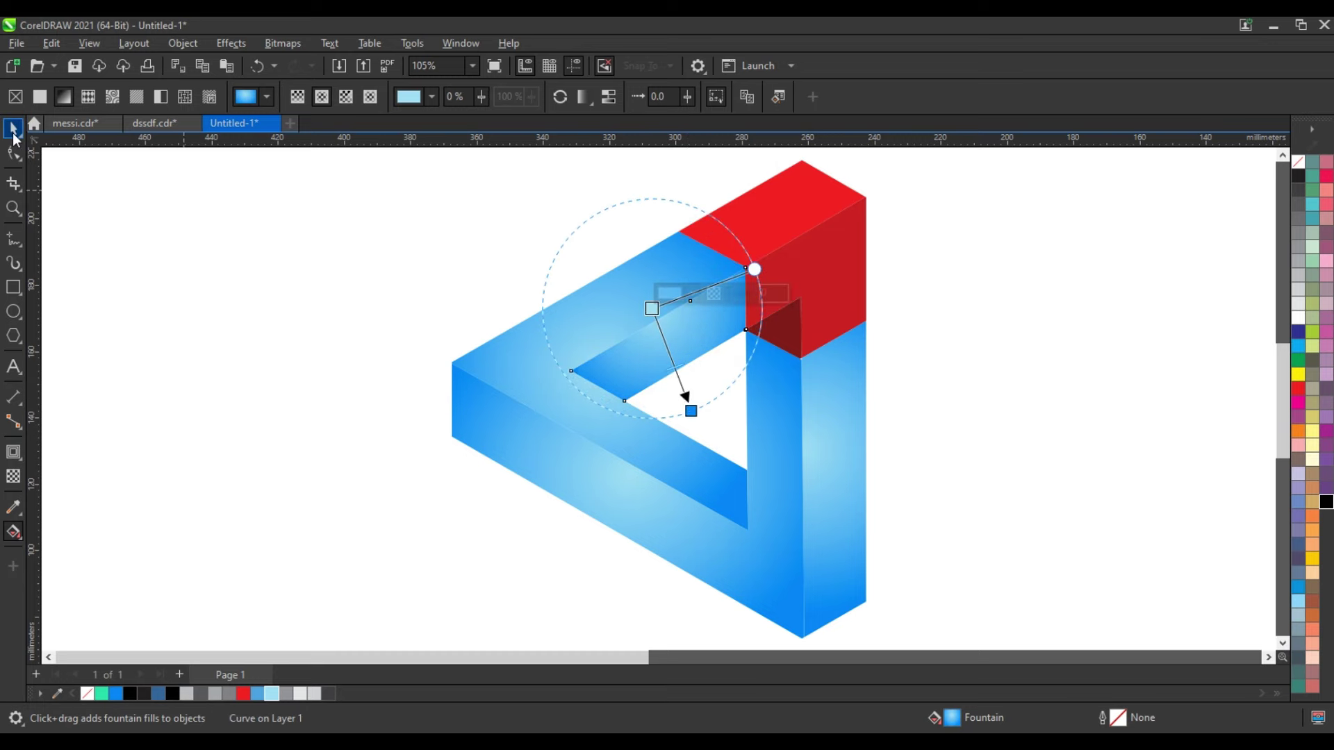
pyautogui.click(344, 282)
pyautogui.scroll(-2, 381, 282)
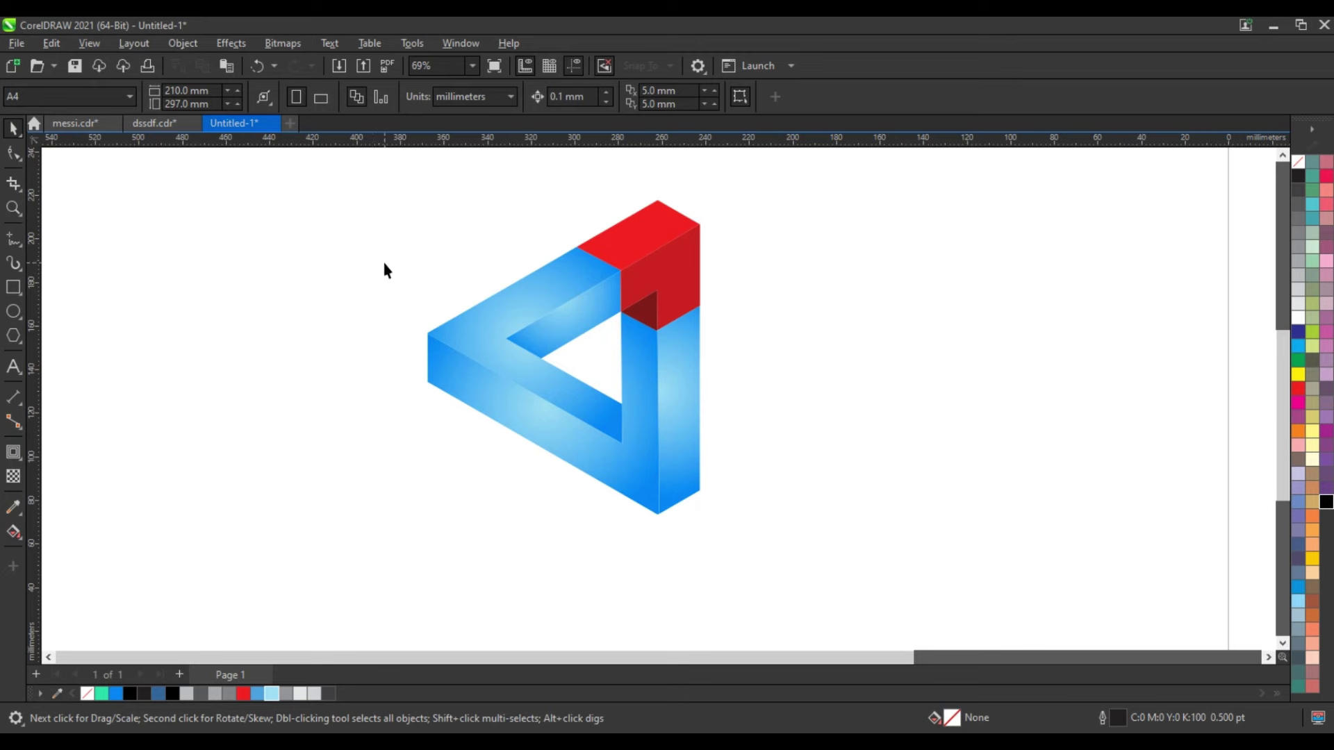
# Step: Zoom in on the whole triangle and view it in F9 full-screen preview
pyautogui.click(13, 208)
pyautogui.moveTo(354, 176); pyautogui.dragTo(864, 547)
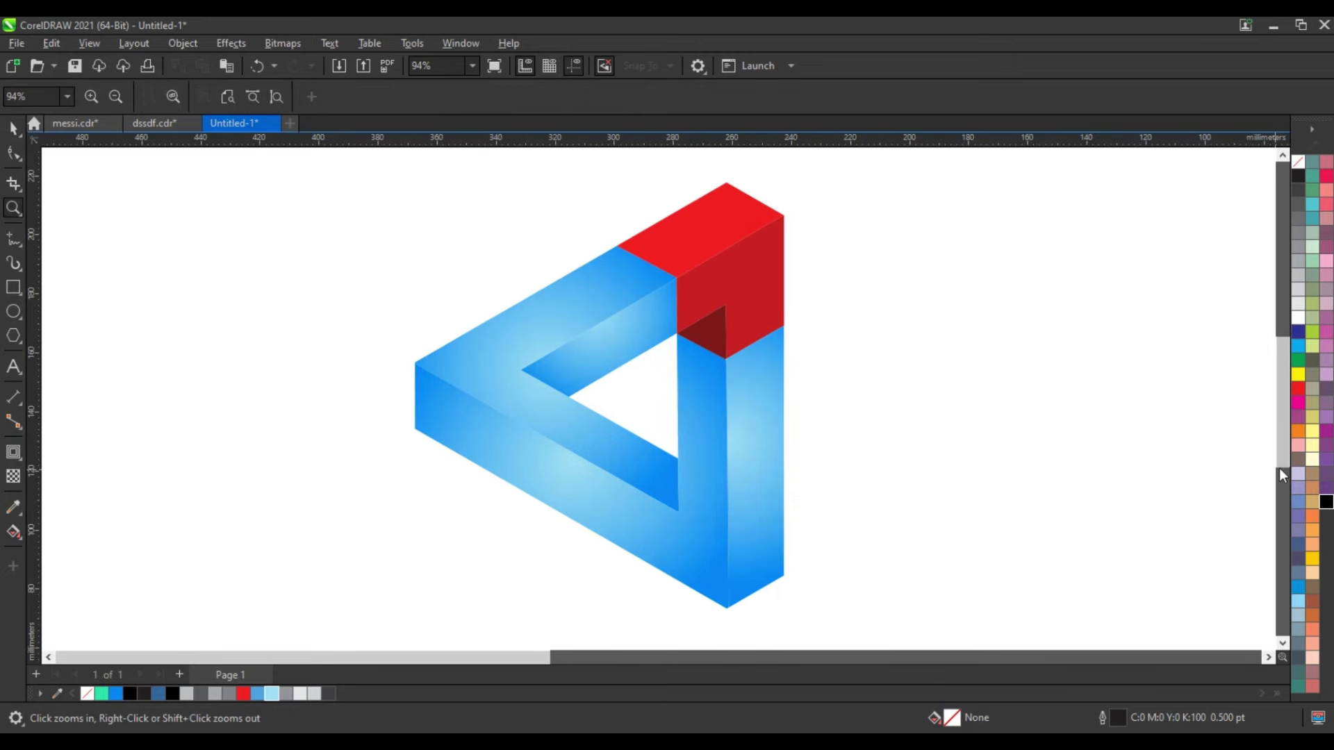
pyautogui.press('F9')
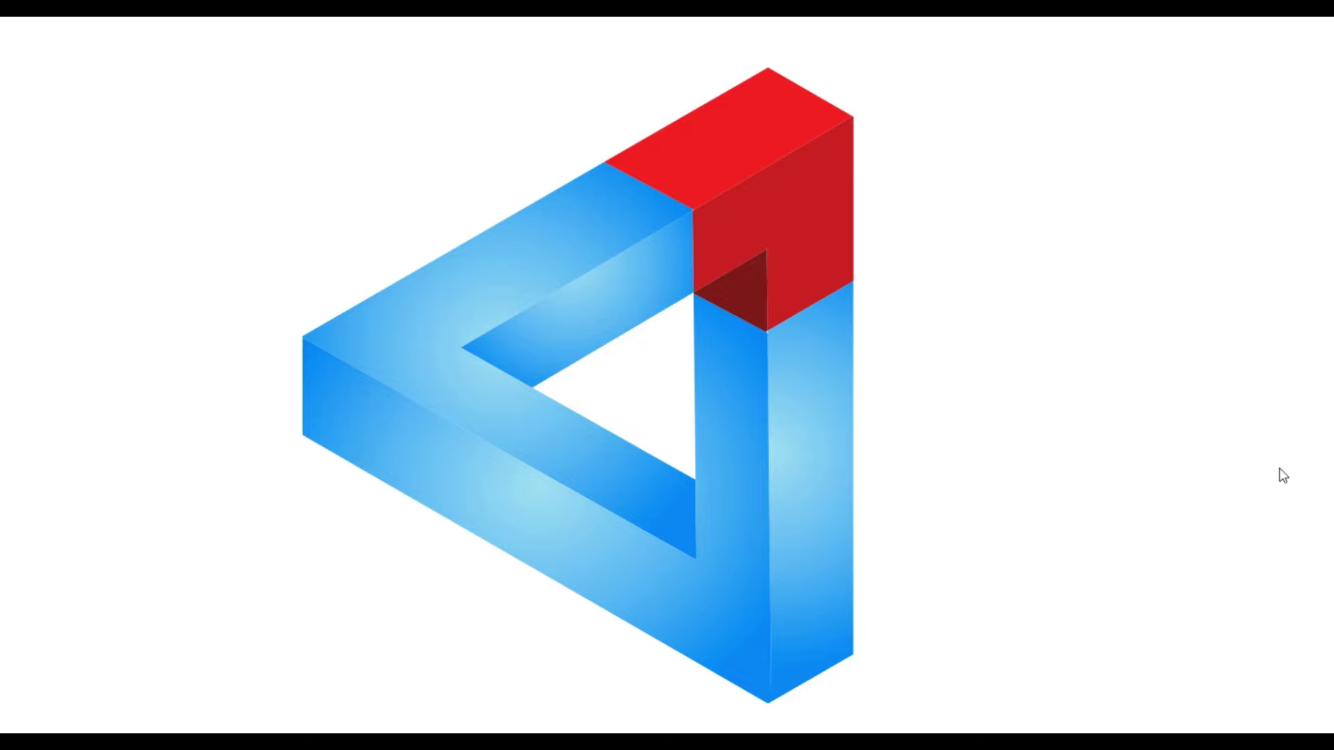